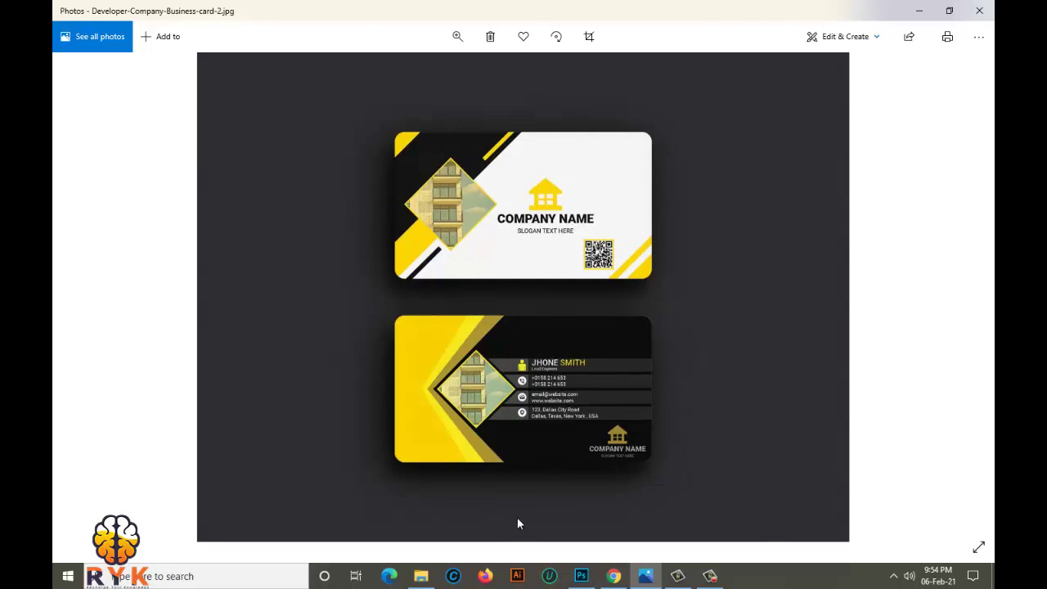
- Switch from the reference card photo to the Corner Business Card Template in Photoshop
click(580, 575)
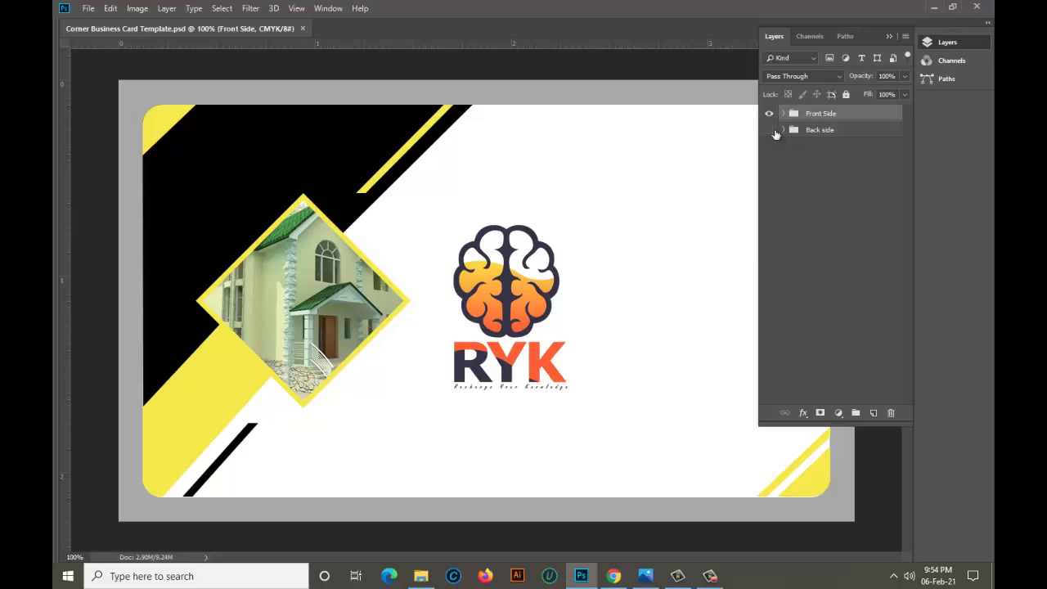
- Select the Back side group and turn its visibility on next to Front Side
click(826, 132)
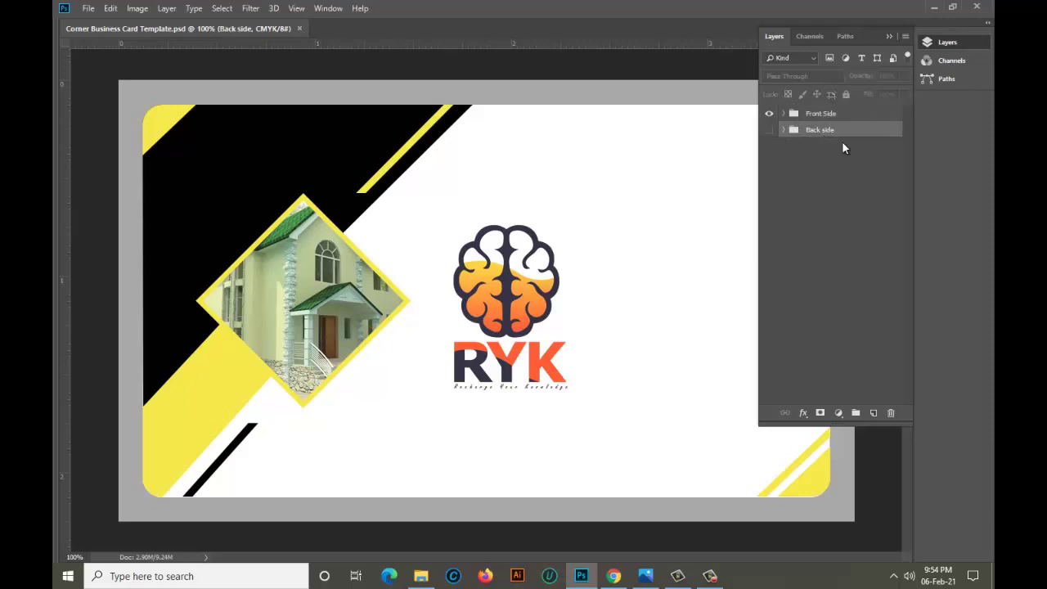
click(770, 131)
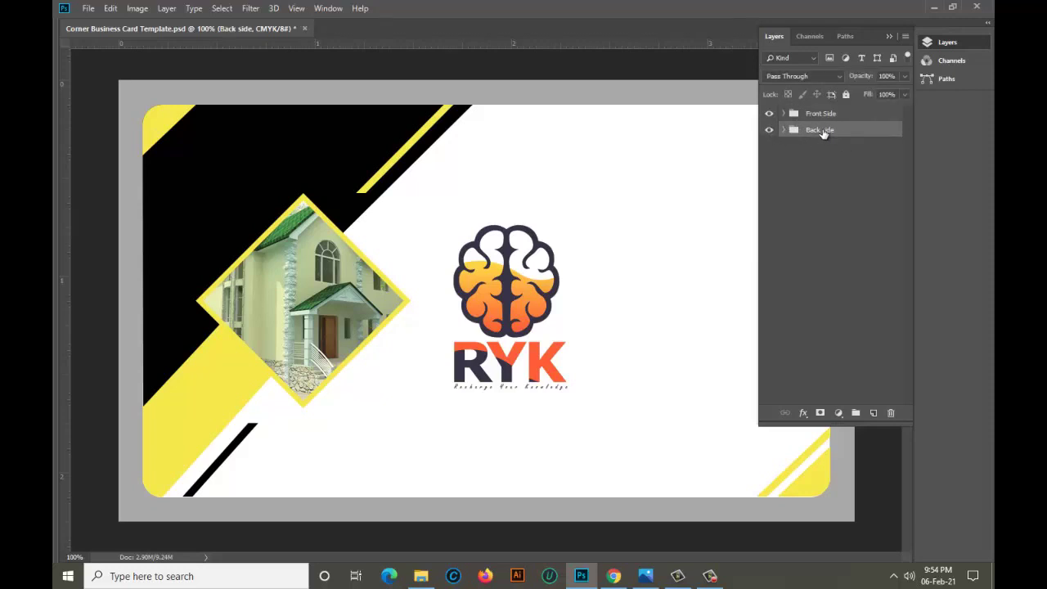
click(785, 131)
click(784, 131)
click(785, 132)
click(785, 132)
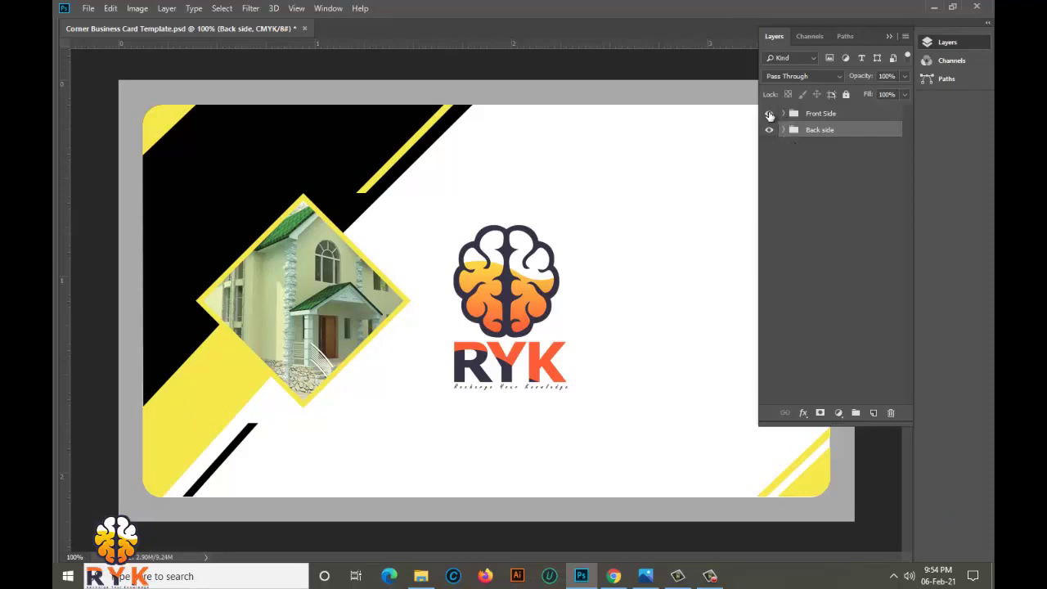
- Hide the Front Side group and select the Back side's Background layer
click(769, 114)
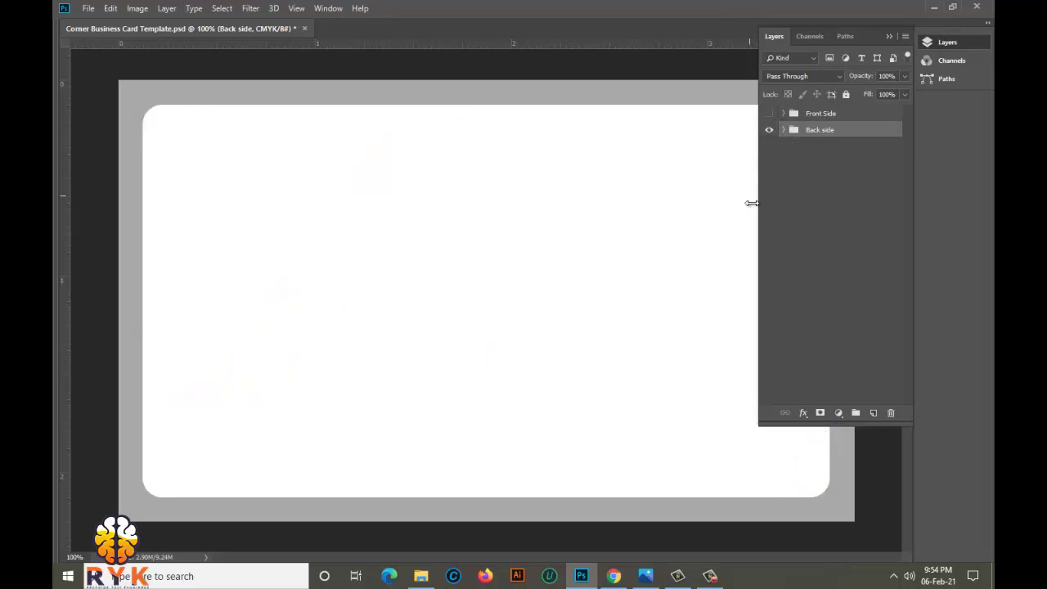
click(784, 131)
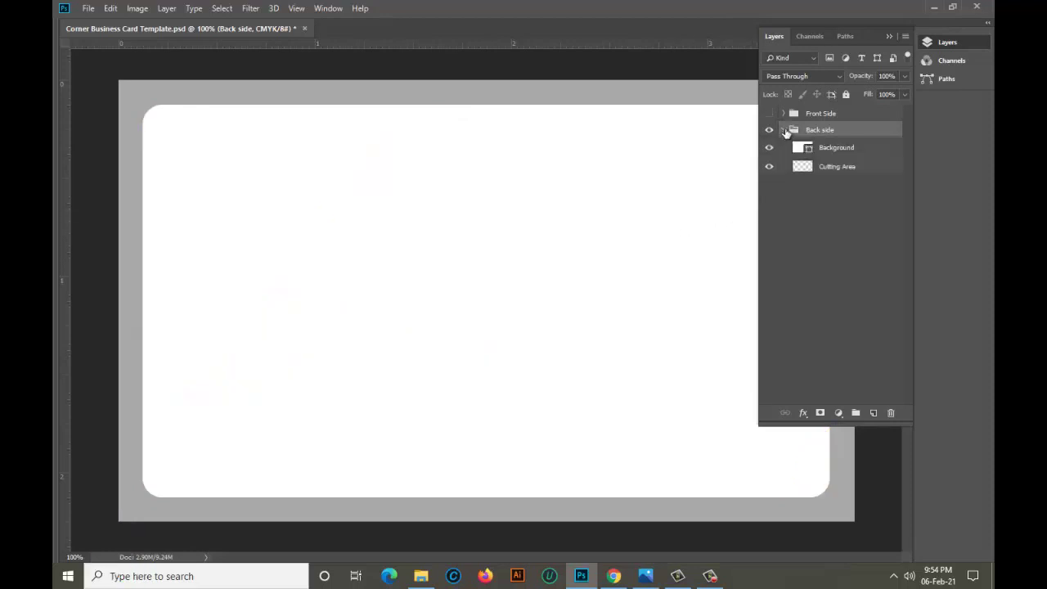
click(829, 153)
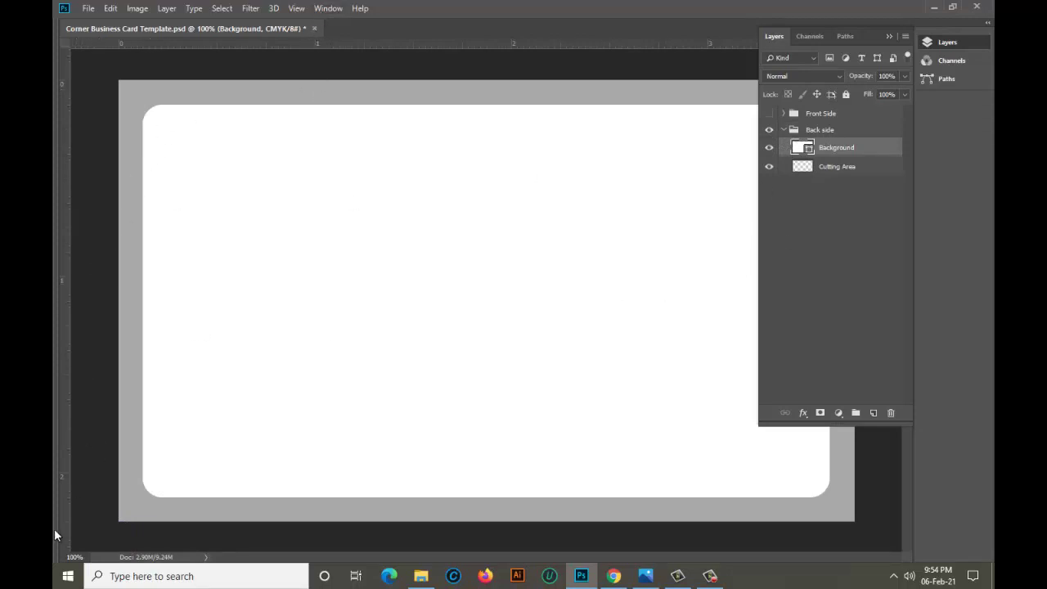
- Fill the back card's Background shape solid black, then view the reference photo
click(326, 9)
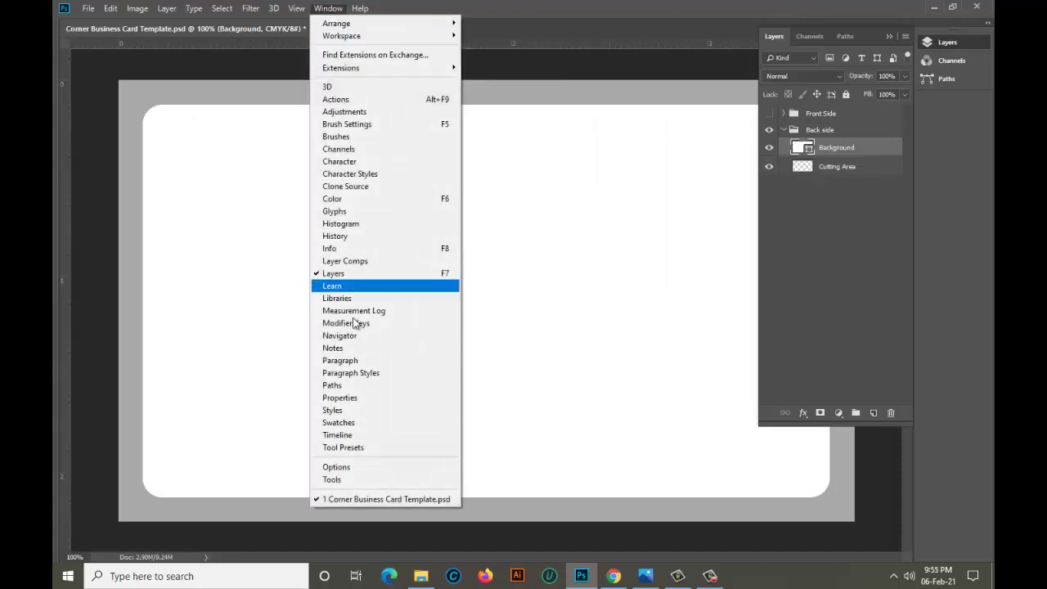
click(344, 480)
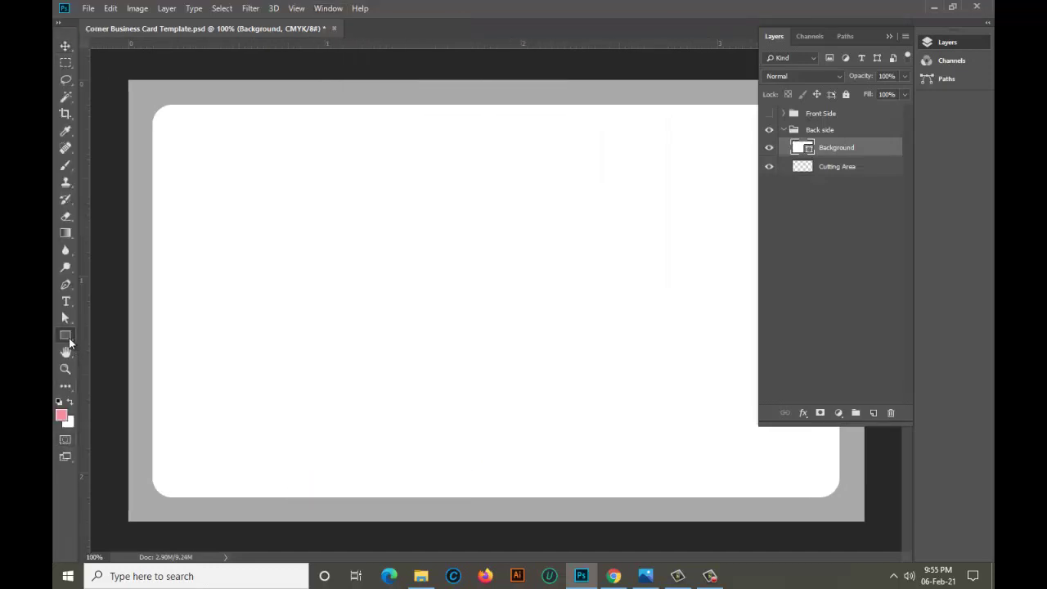
right_click(69, 338)
click(69, 337)
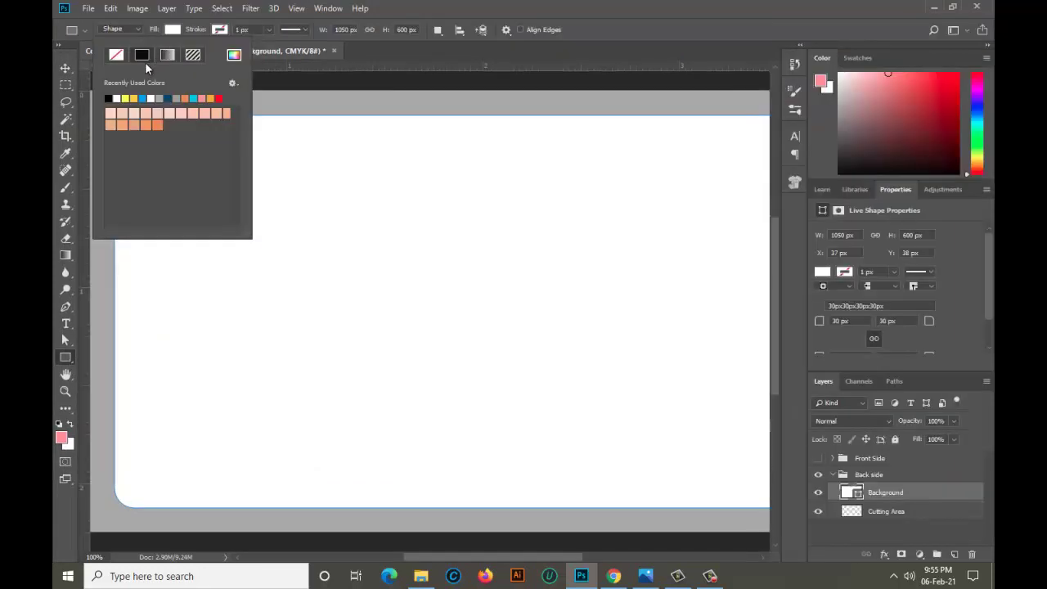
click(109, 98)
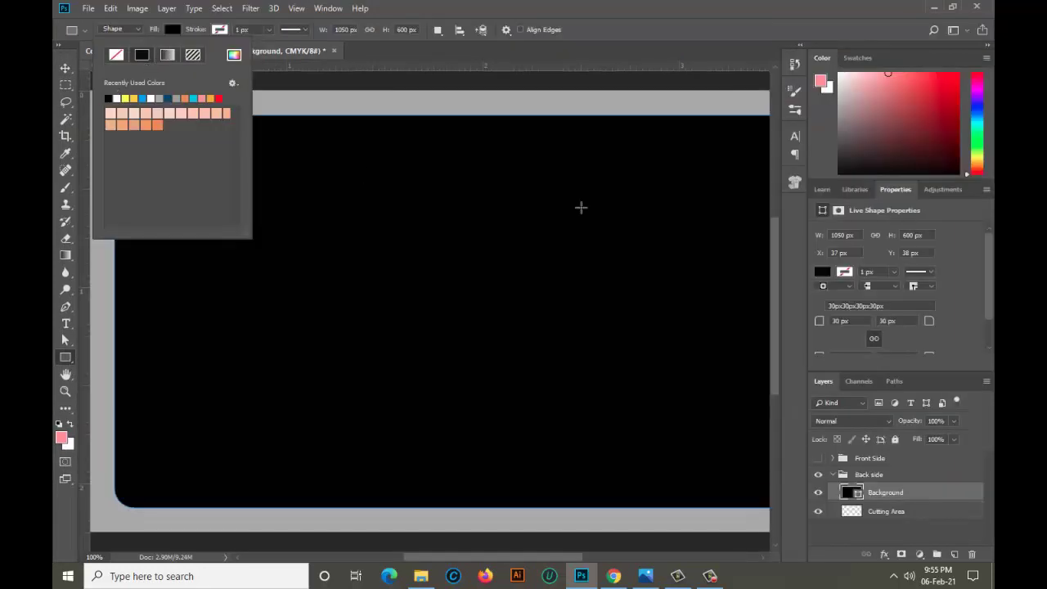
click(624, 6)
click(645, 576)
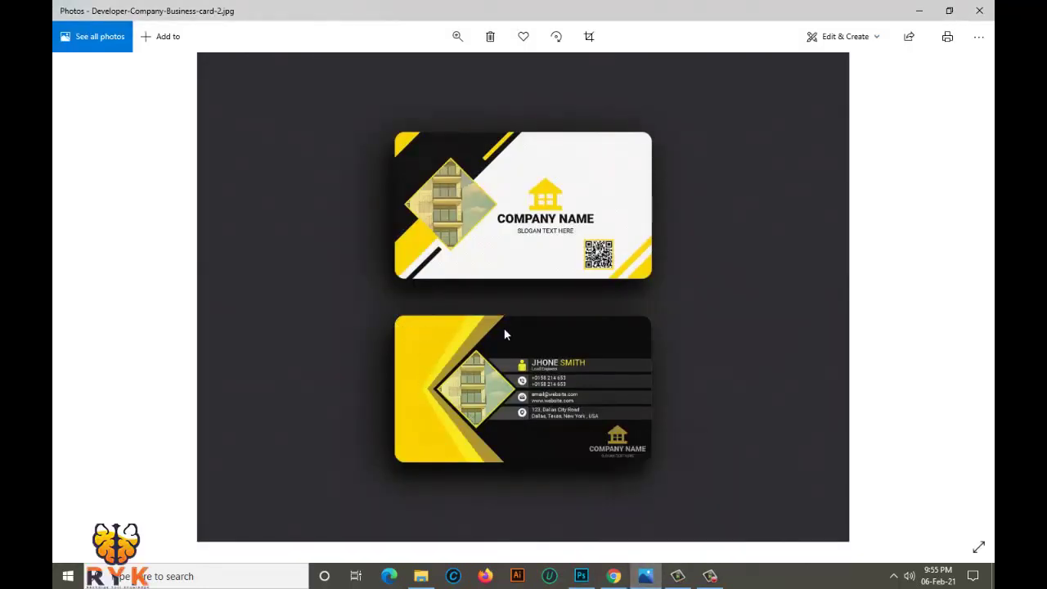
- Duplicate the Background layer, rename it 'Left Yello Shape' and fill it yellow
click(645, 576)
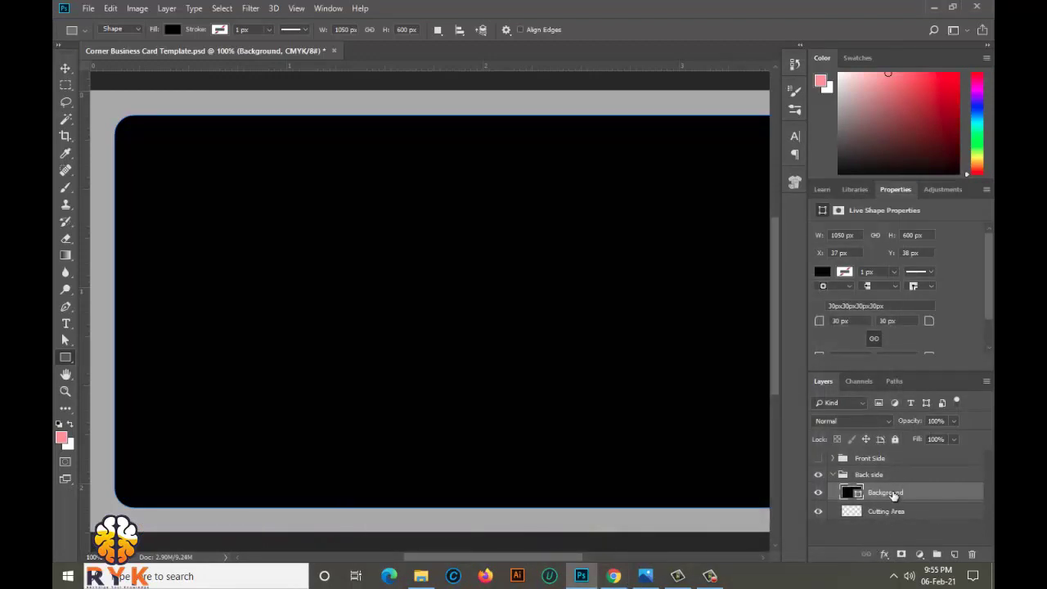
right_click(897, 494)
click(932, 500)
key(ctrl+j)
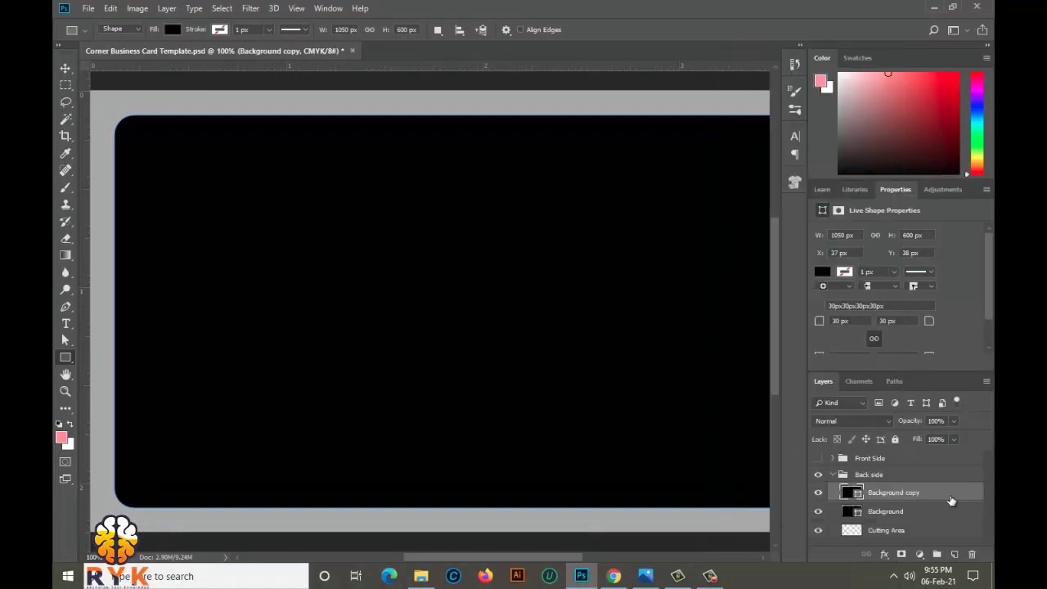
double_click(897, 495)
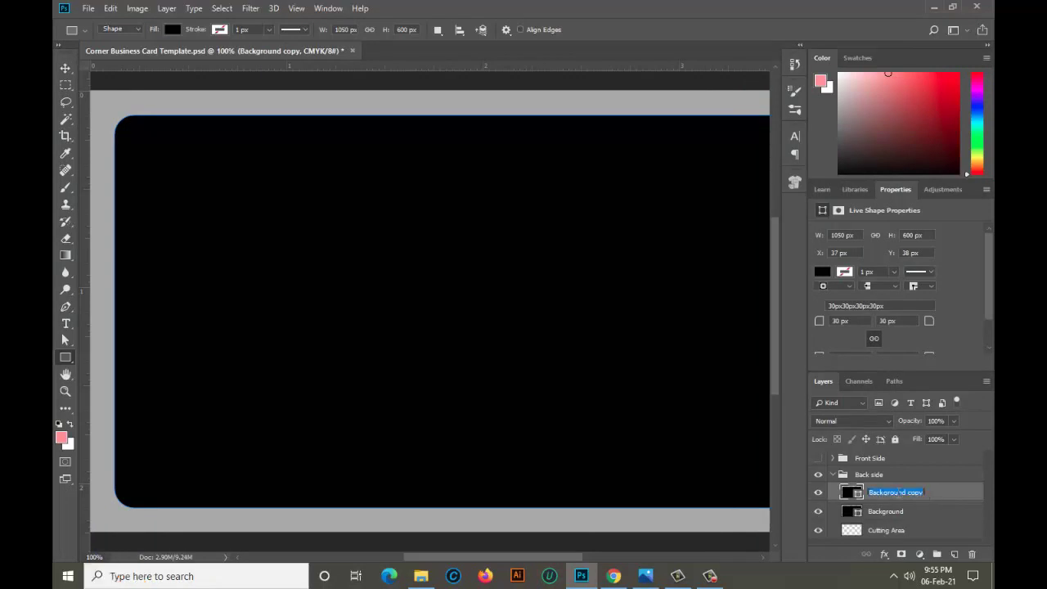
text(Left Yello Shape)
key(Return)
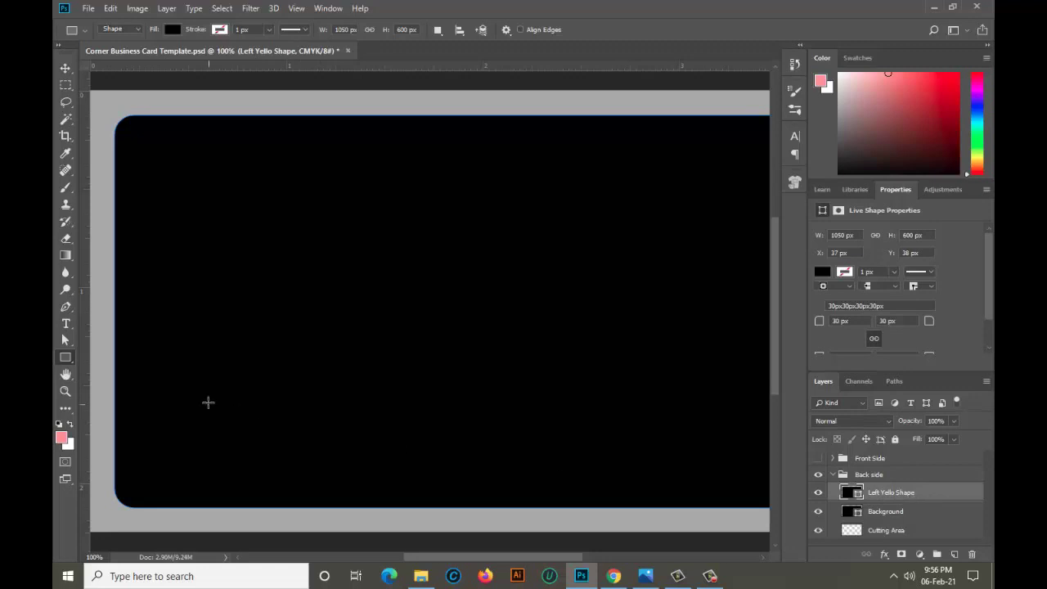
click(171, 30)
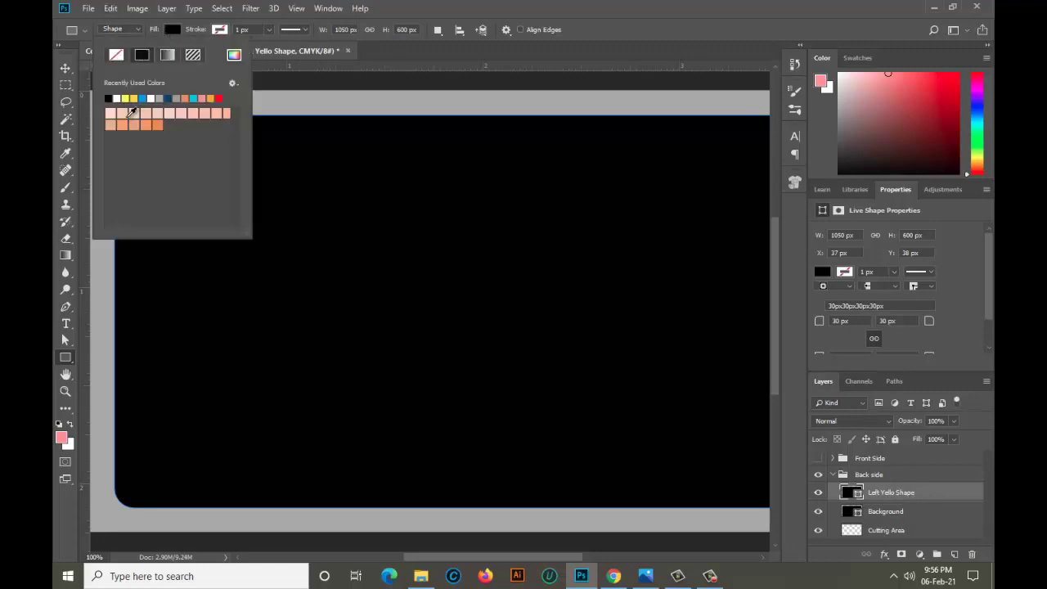
click(108, 98)
key(ctrl+minus)
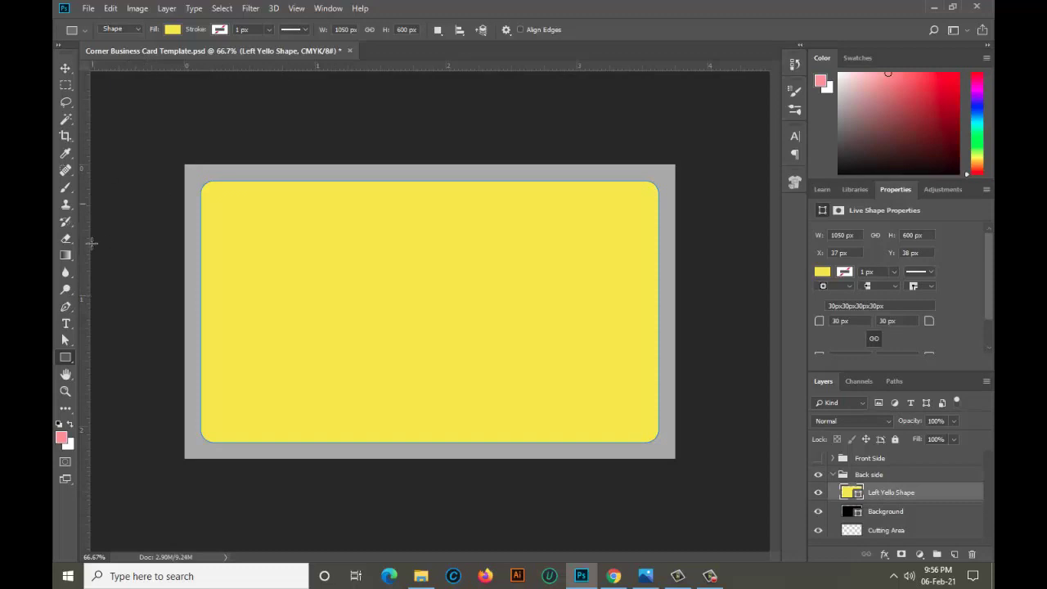
- Add a vertical guide a quarter across the card, comparing with the reference photo
drag(85, 313, 330, 317)
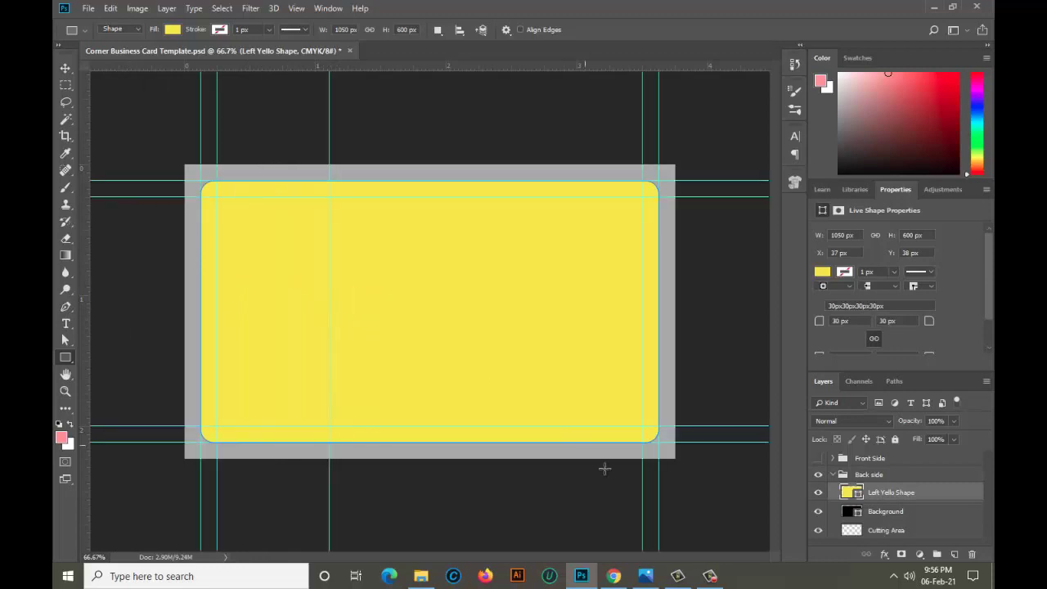
click(646, 576)
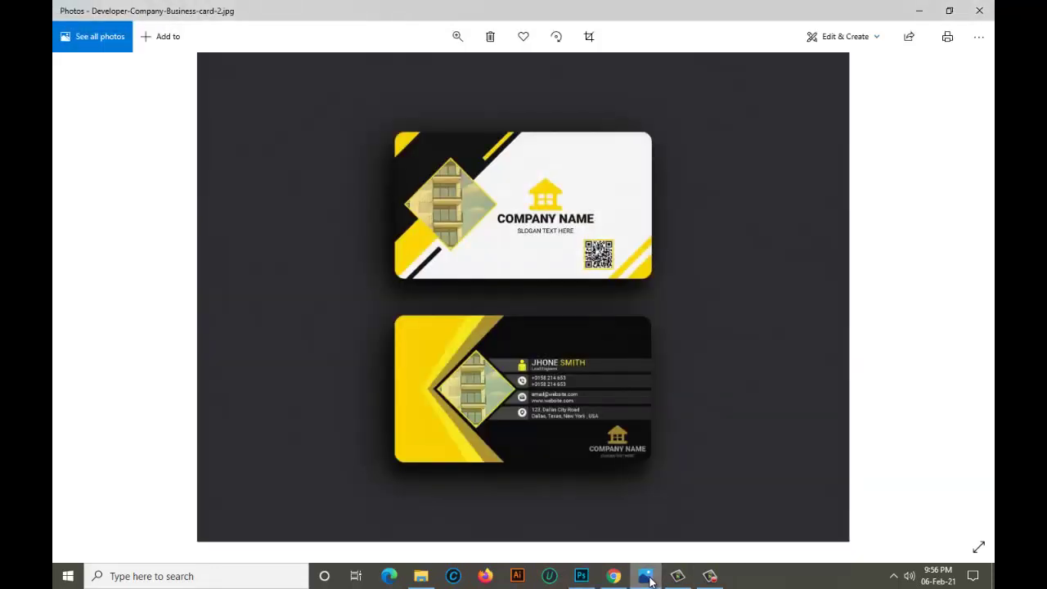
click(647, 577)
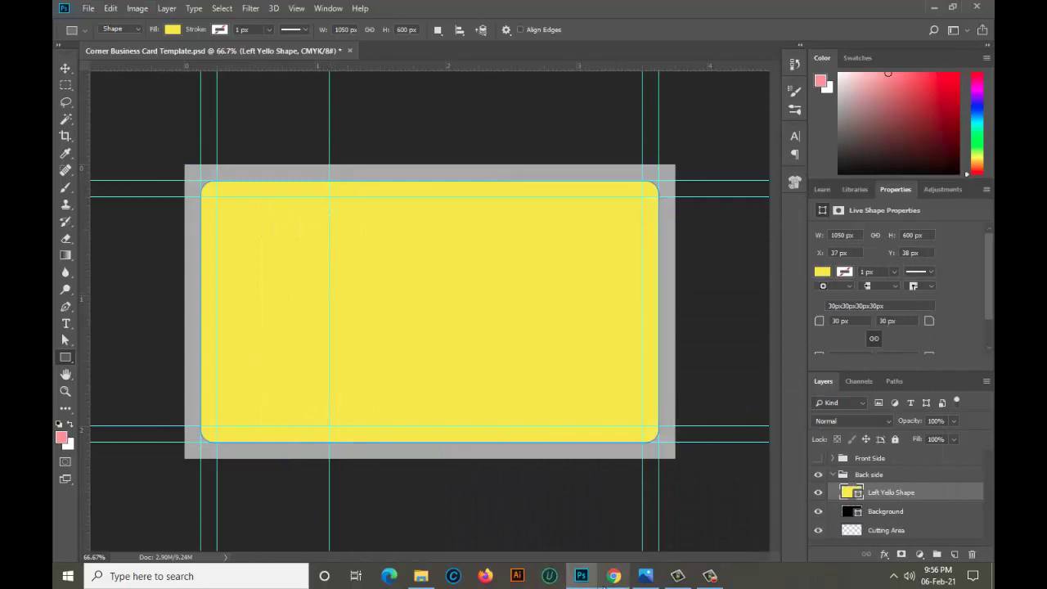
click(645, 576)
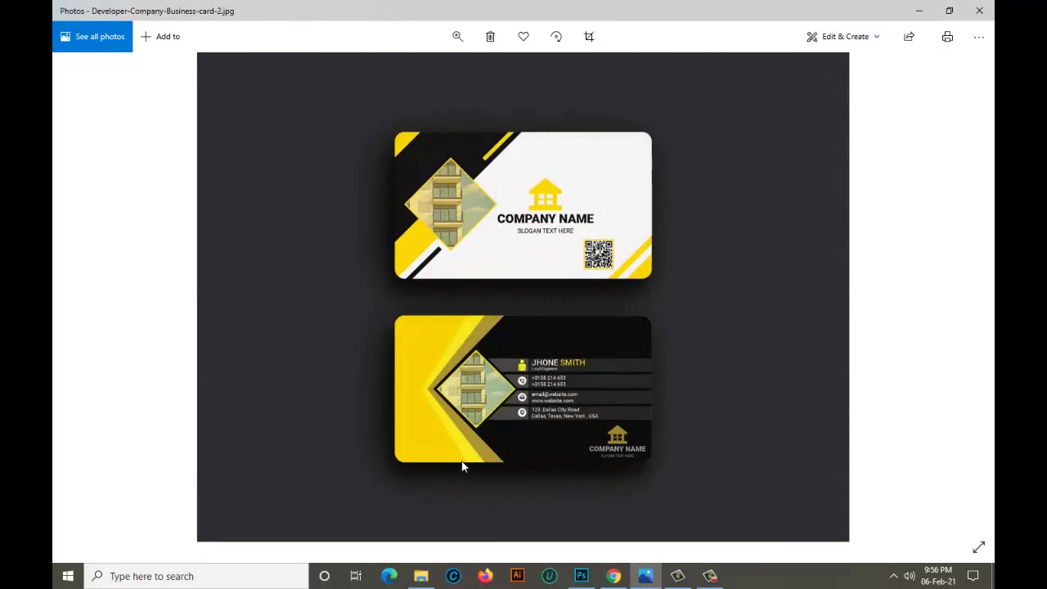
key(alt+Tab)
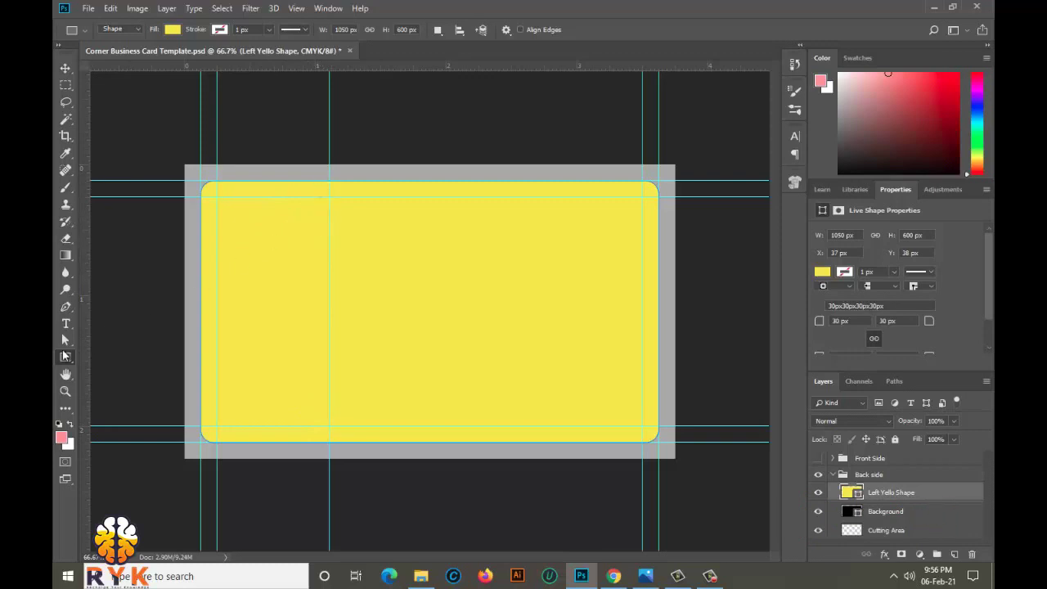
click(67, 309)
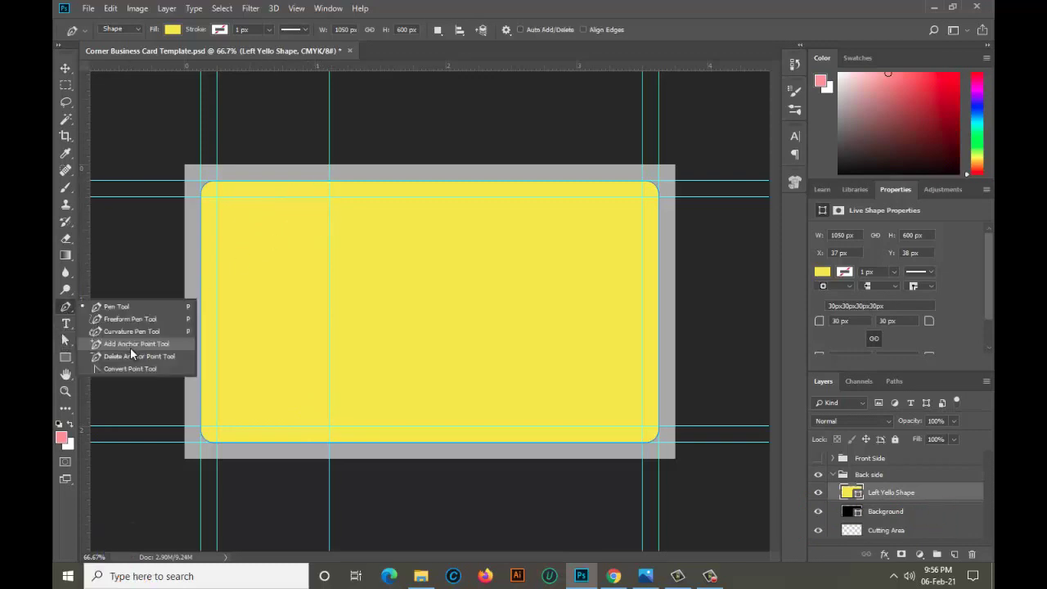
- Add anchors at the quarter guide and delete the right-edge points, leaving a left yellow strip
click(131, 343)
click(328, 180)
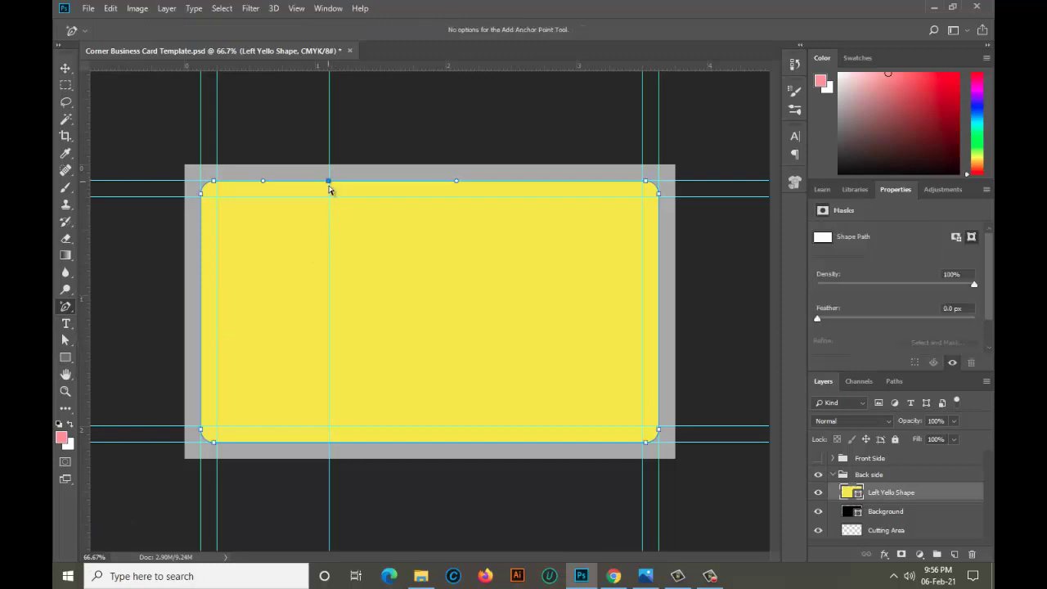
click(327, 442)
click(66, 342)
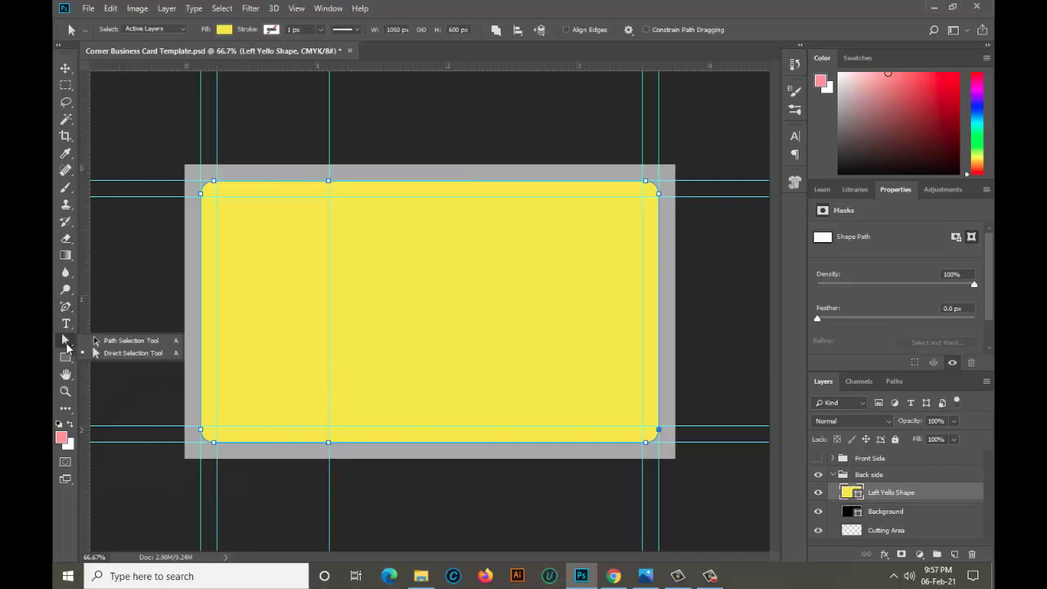
click(135, 352)
drag(606, 153, 682, 460)
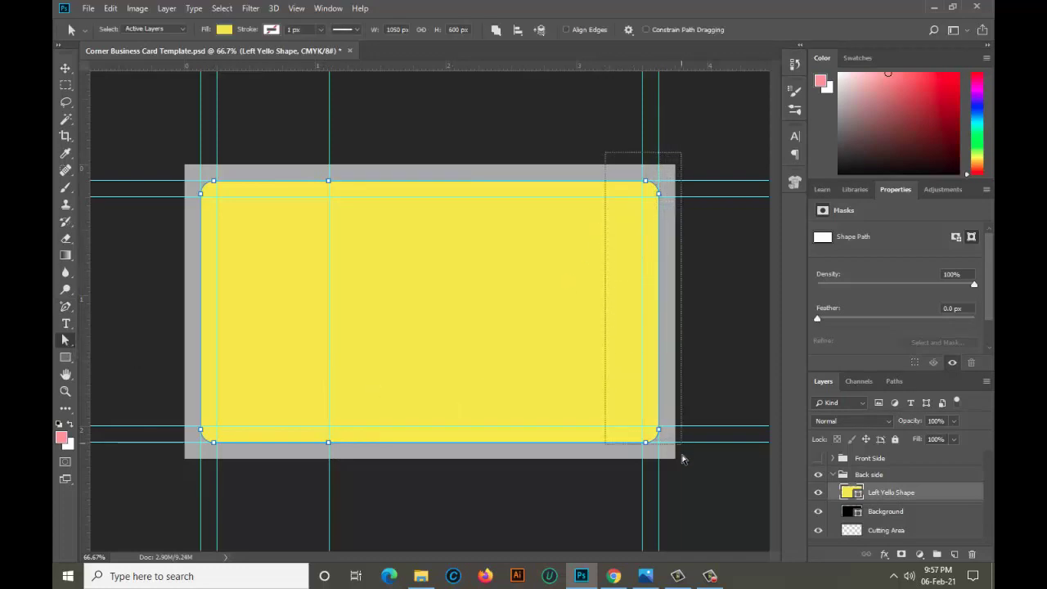
drag(683, 459, 680, 466)
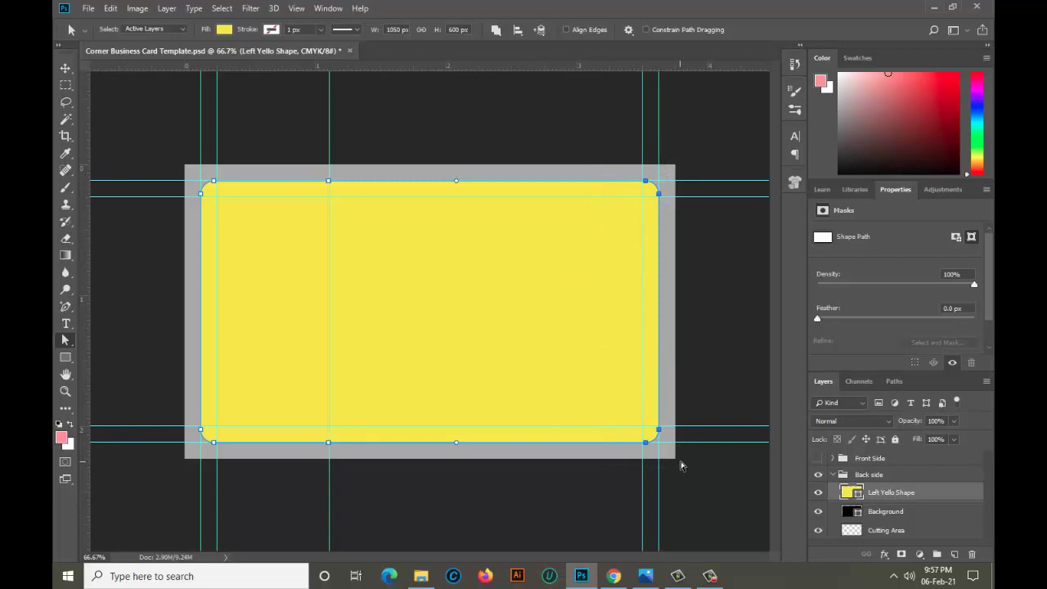
key(Delete)
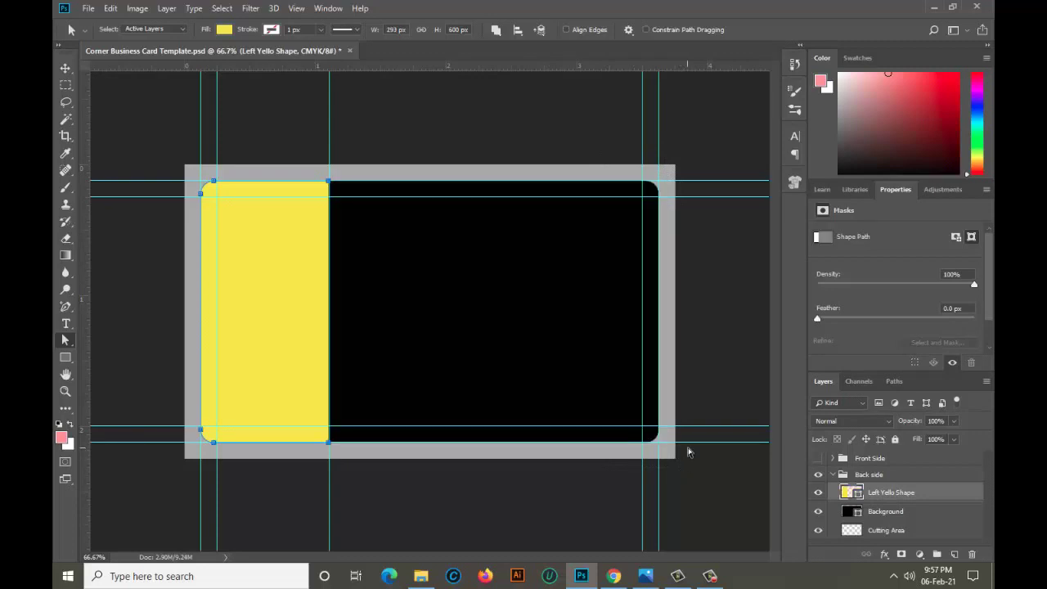
key(p)
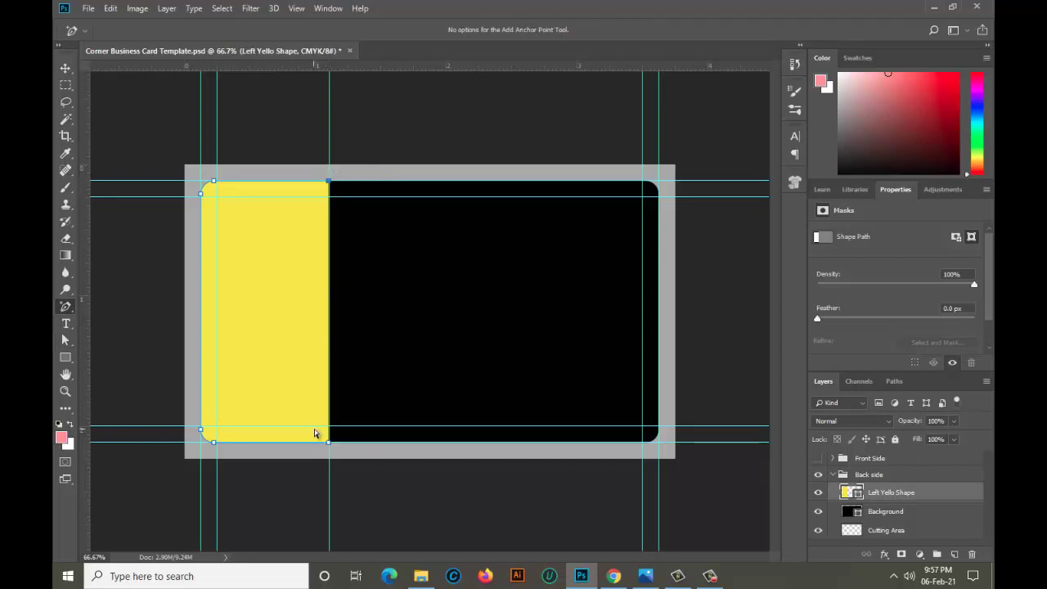
right_click(65, 309)
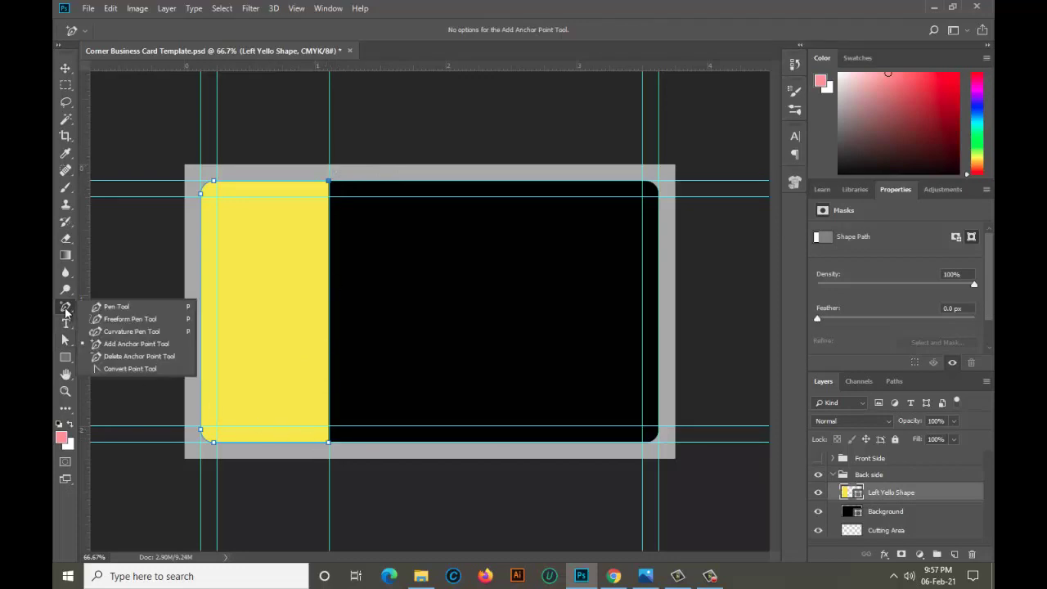
- Add an anchor point midway along the yellow strip's right edge and nudge it left
click(113, 308)
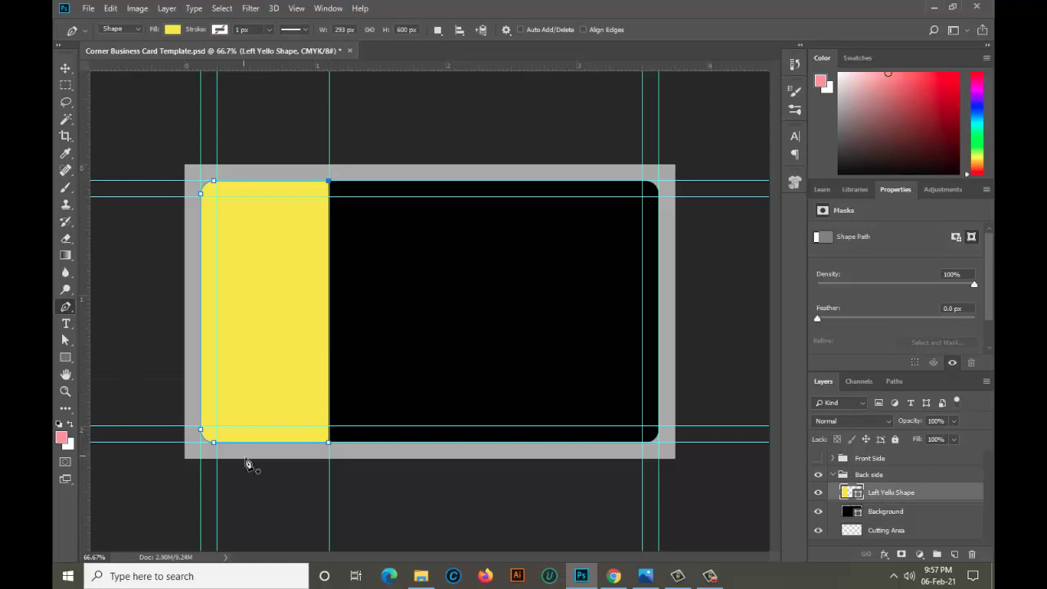
click(328, 443)
click(328, 181)
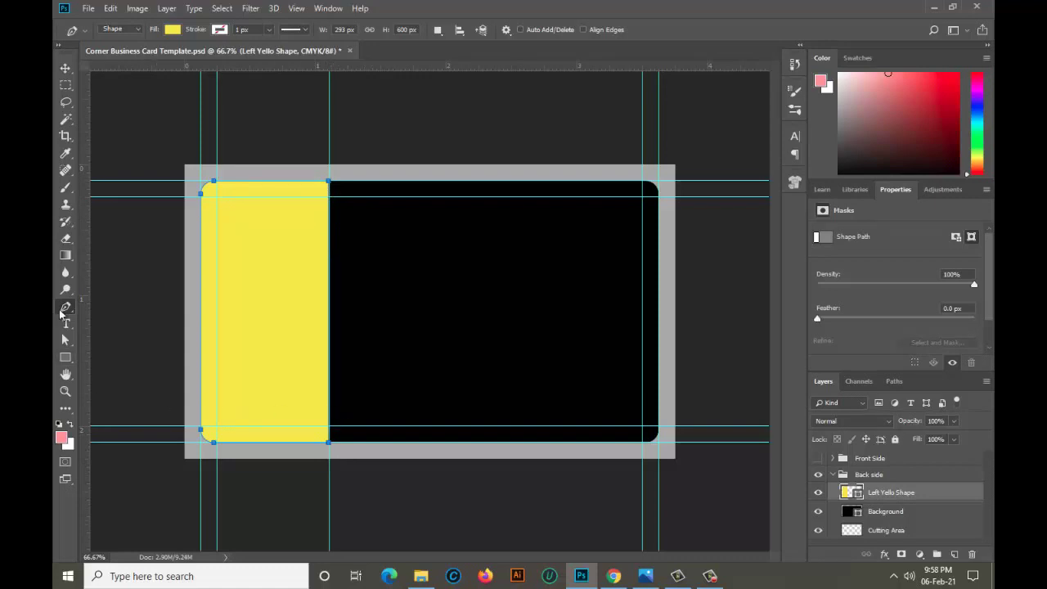
right_click(67, 309)
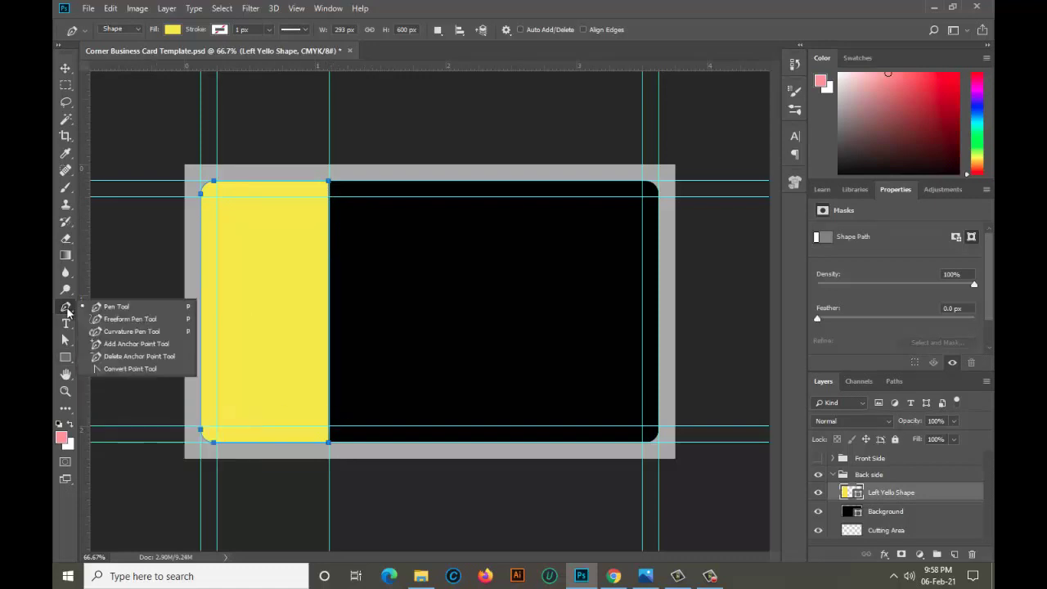
click(109, 346)
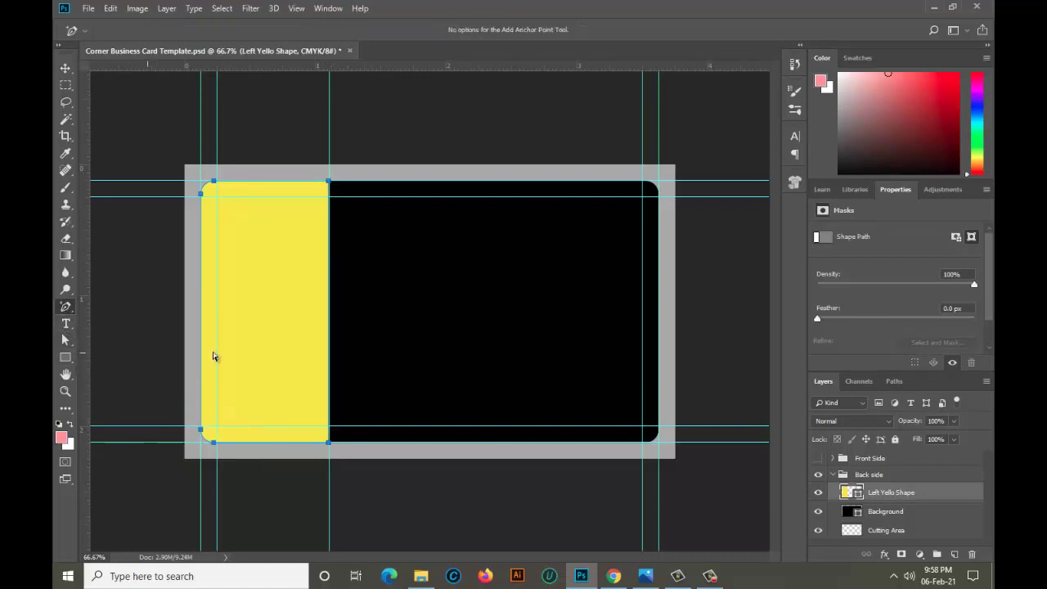
click(328, 310)
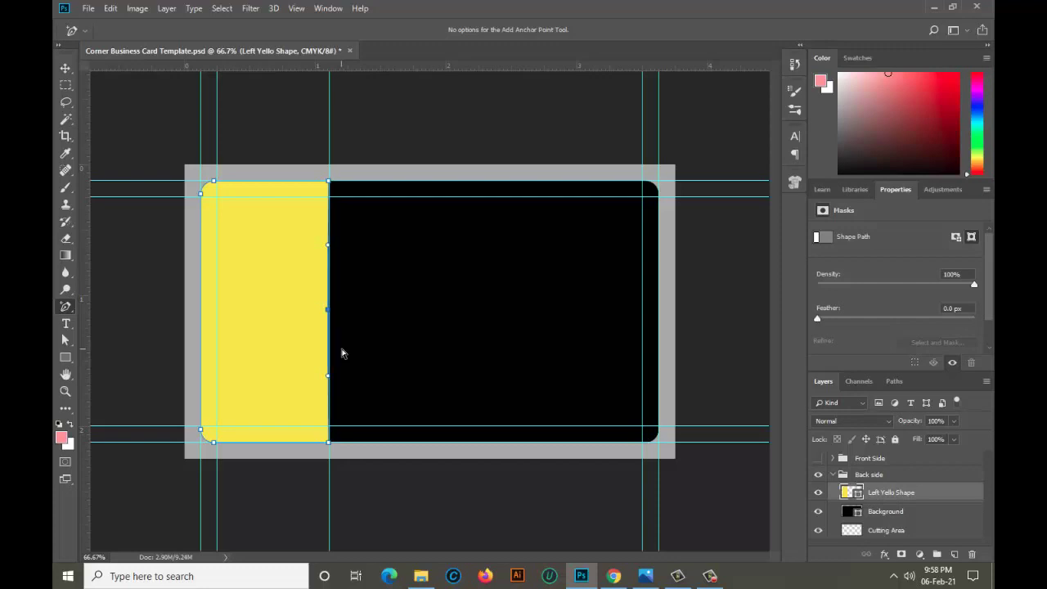
key(shift+Left)
key(shift+Left)
key(shift+Left)
key(shift+Left)
key(shift+Left)
key(shift+Left)
key(shift+Left)
key(shift+Left)
key(shift+Left)
key(shift+Left)
key(shift+Left)
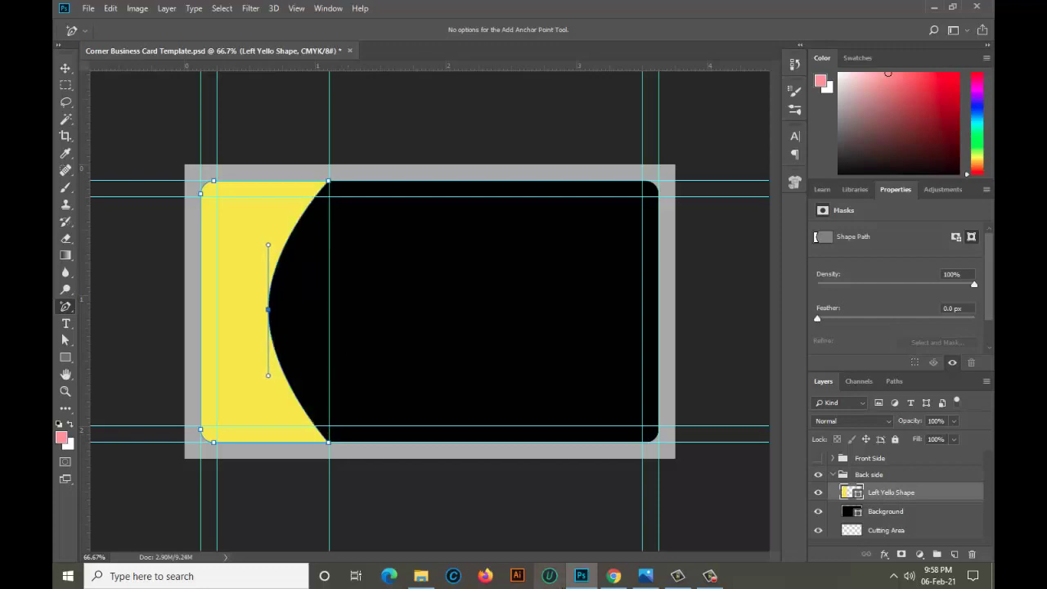
- Nudge the middle point further left and convert it into a sharp V notch
click(645, 576)
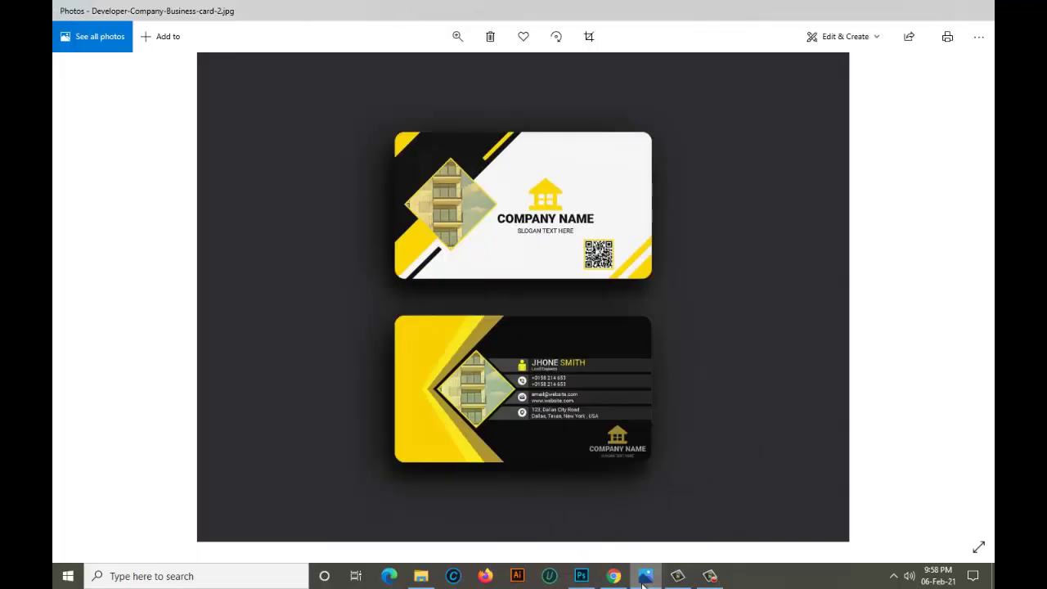
click(645, 575)
key(shift+Left)
key(shift+Left)
key(shift+Left)
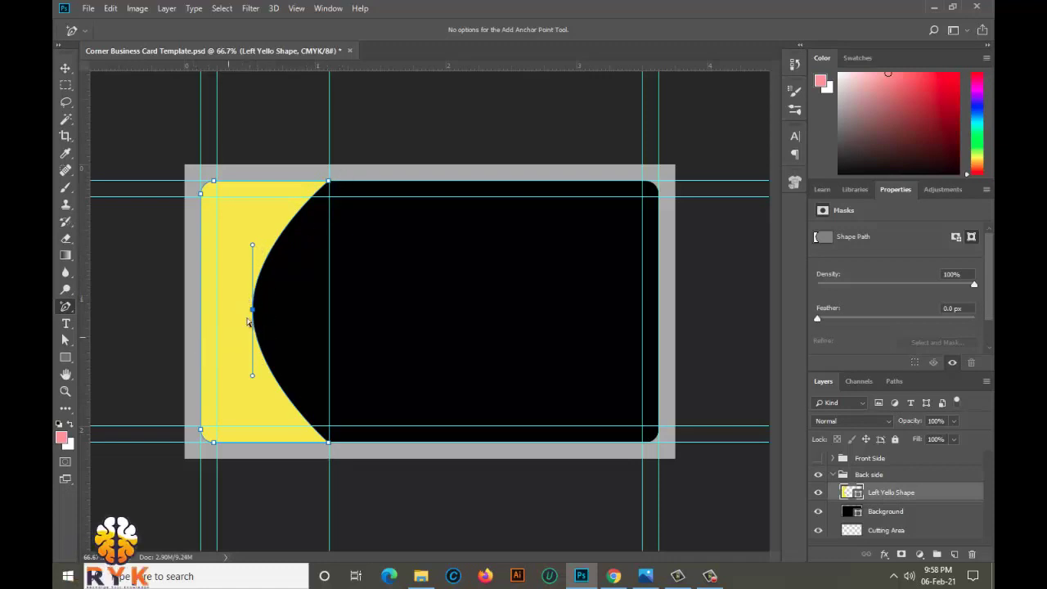
right_click(66, 309)
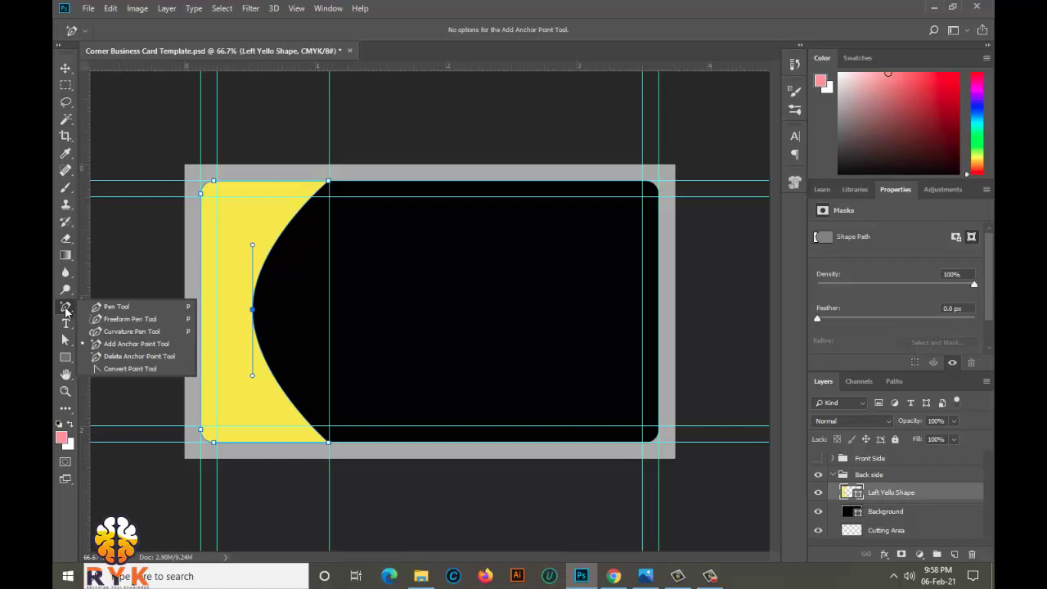
click(131, 369)
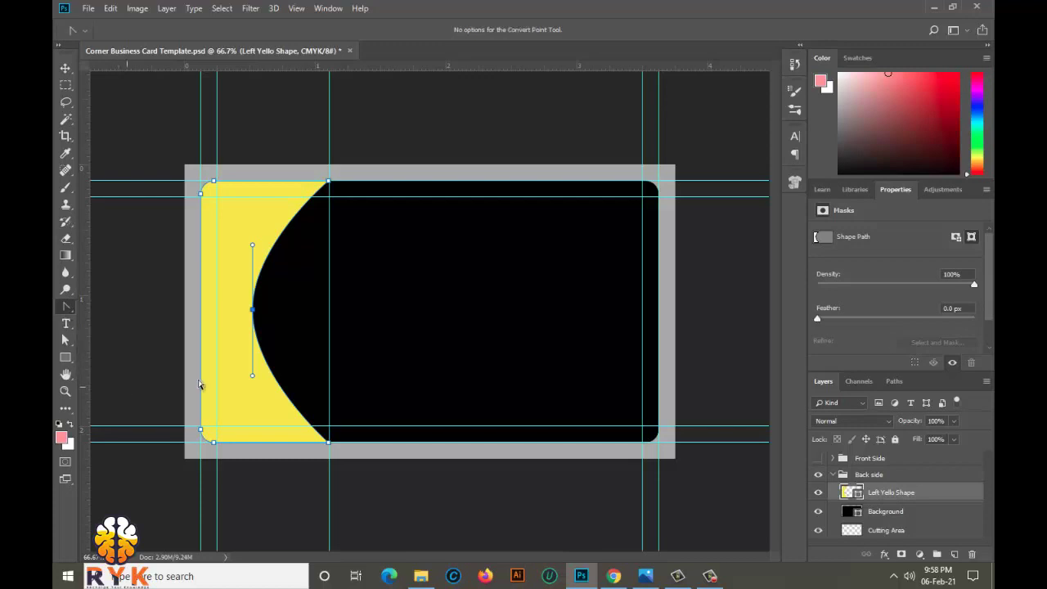
click(252, 310)
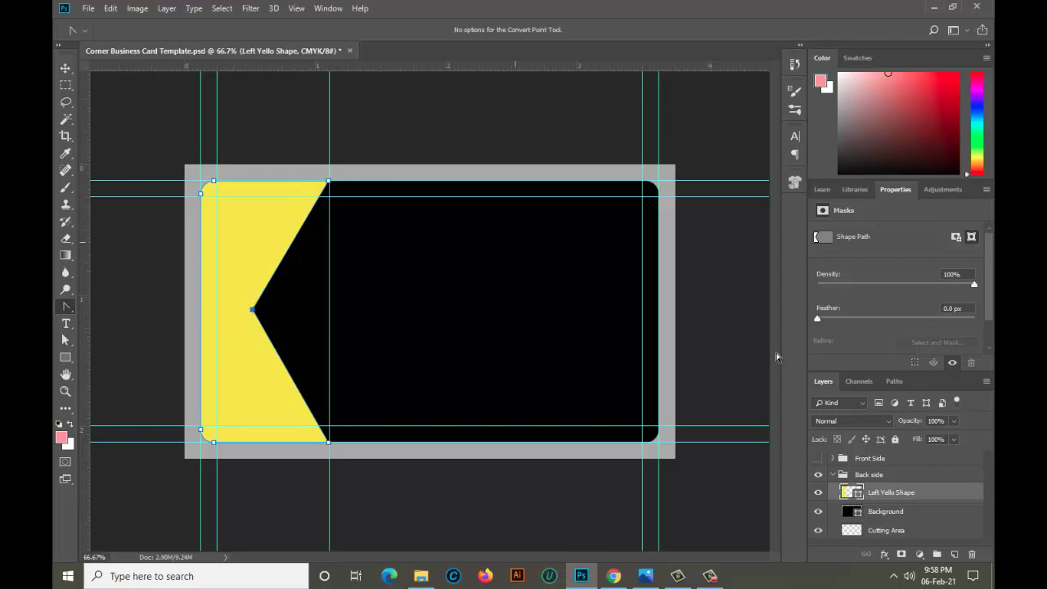
click(884, 513)
- Duplicate Left Yello Shape and rename the copy 'Left Birtht Yello Shape'
key(ctrl+j)
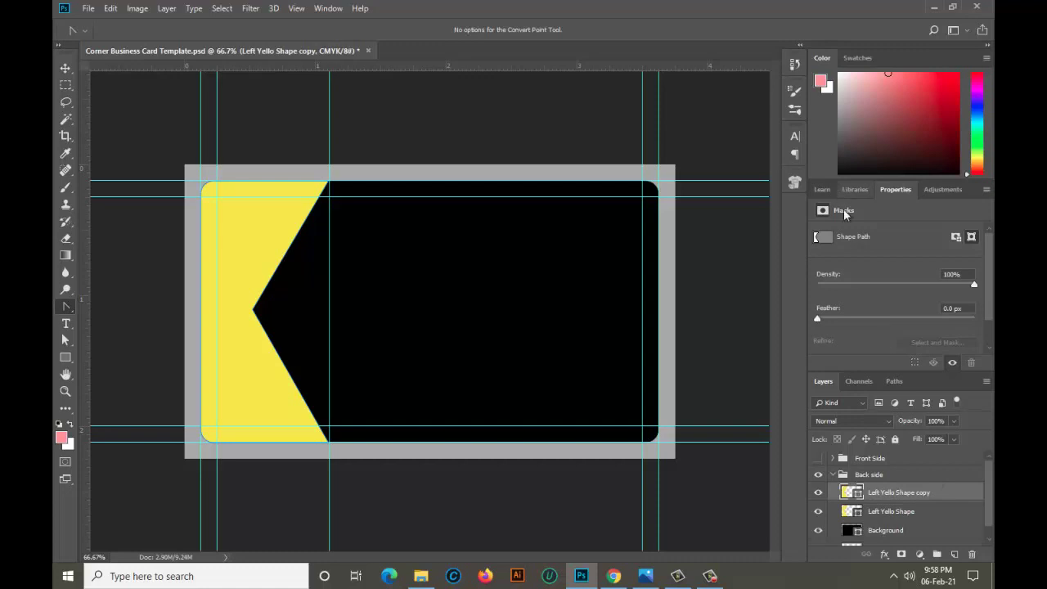
drag(881, 180, 882, 147)
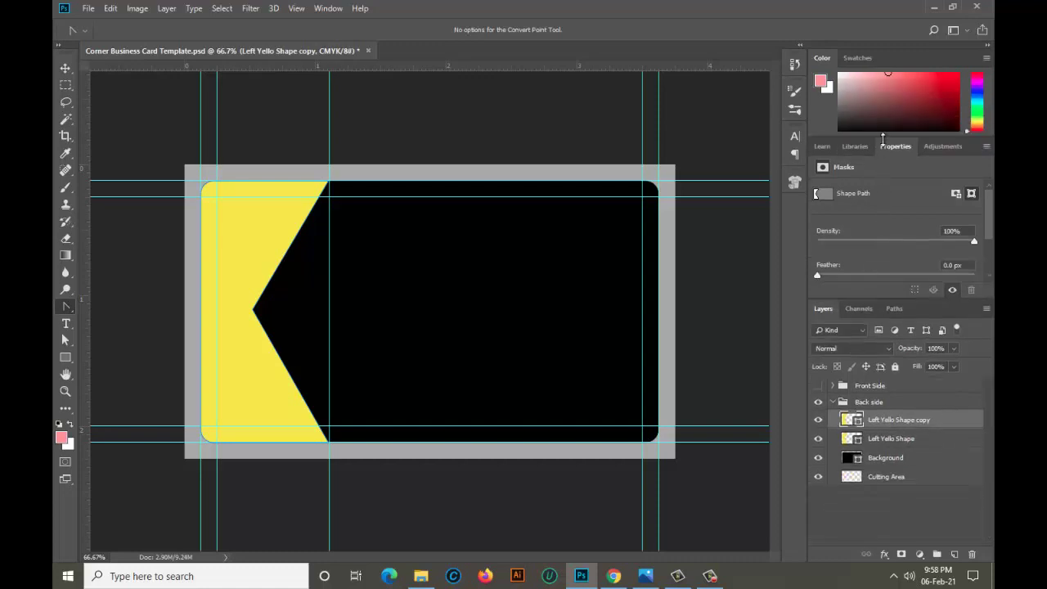
double_click(901, 421)
text(Left Yello Shape 01)
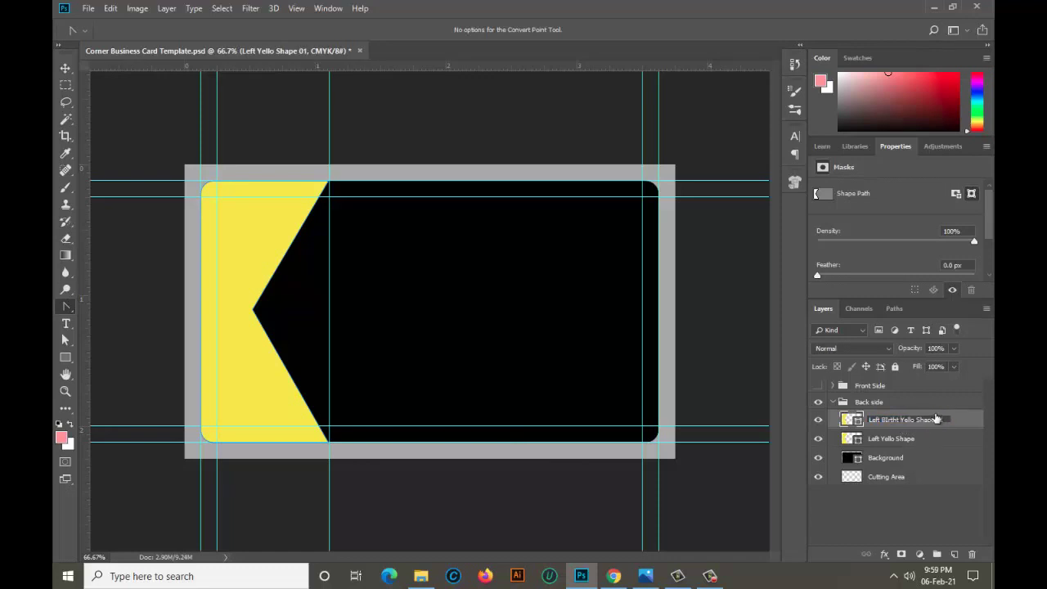
key(BackSpace)
click(66, 357)
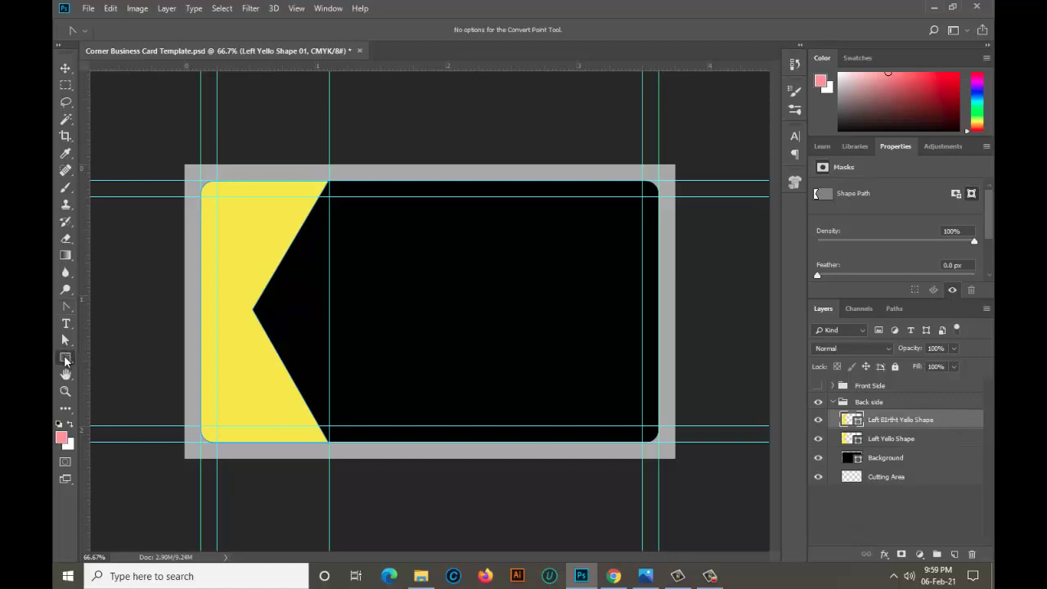
- Recolour the Left Birtht Yello Shape fill to orange-yellow #ffc600
click(171, 30)
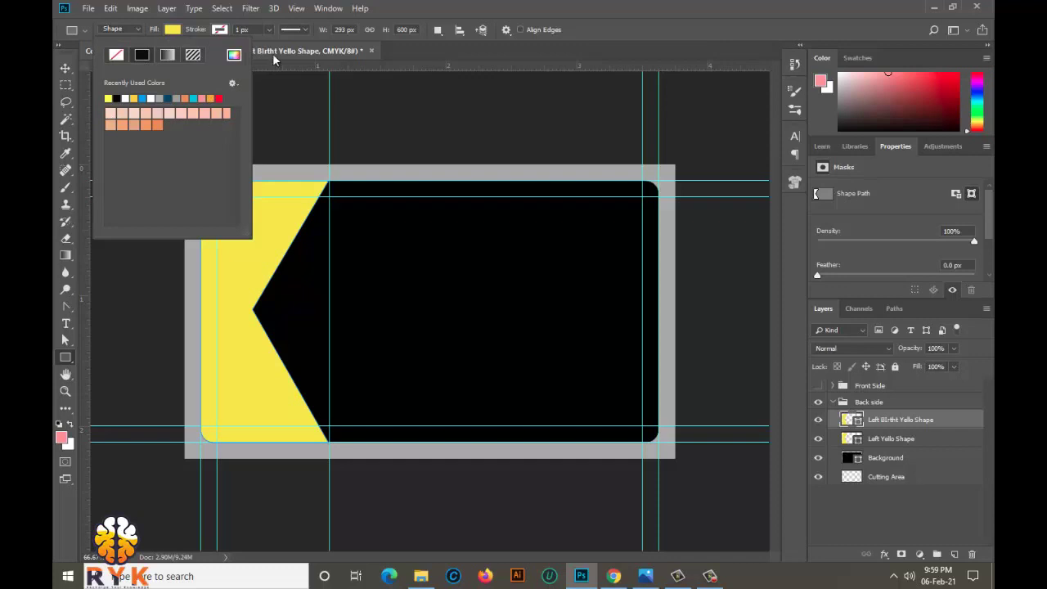
click(234, 55)
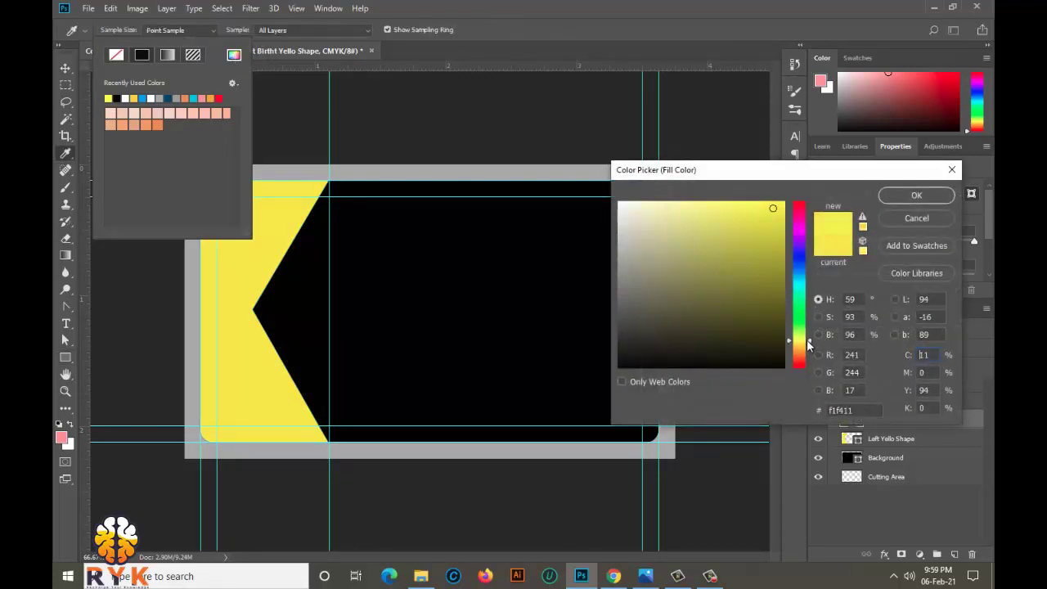
drag(754, 208, 788, 192)
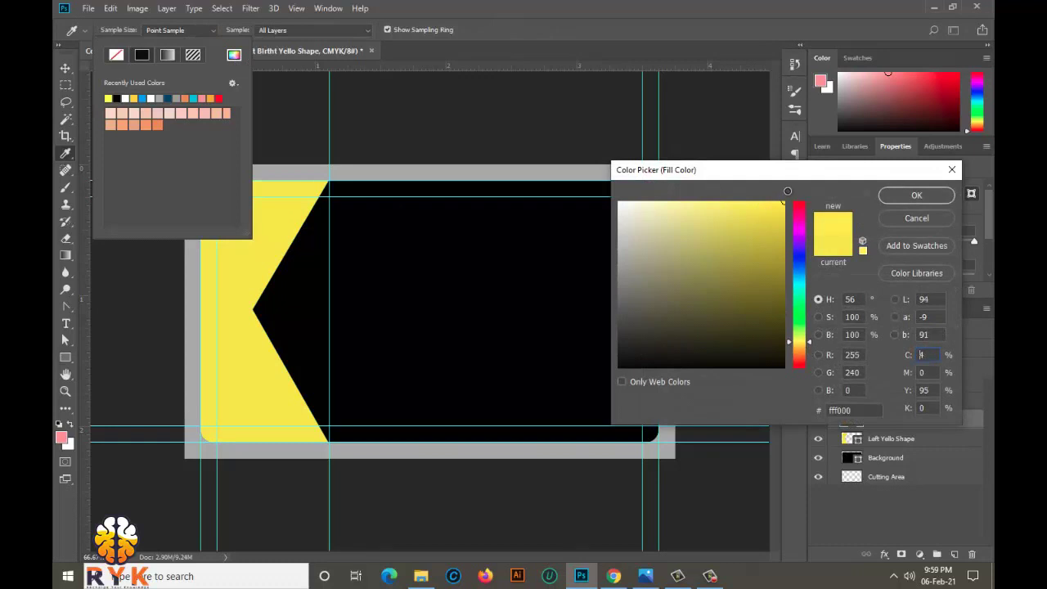
drag(808, 347, 809, 352)
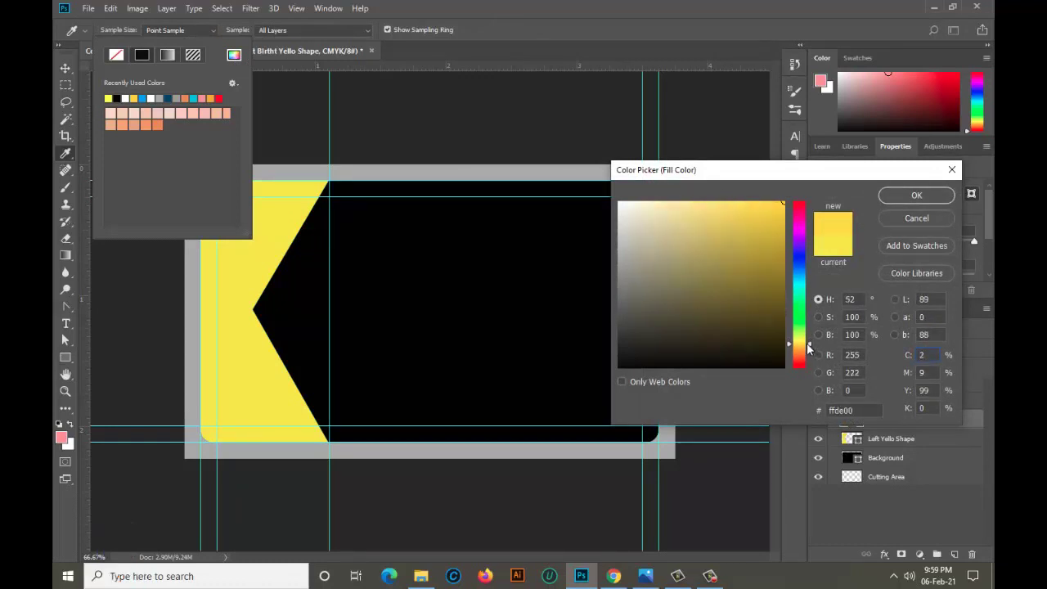
click(916, 194)
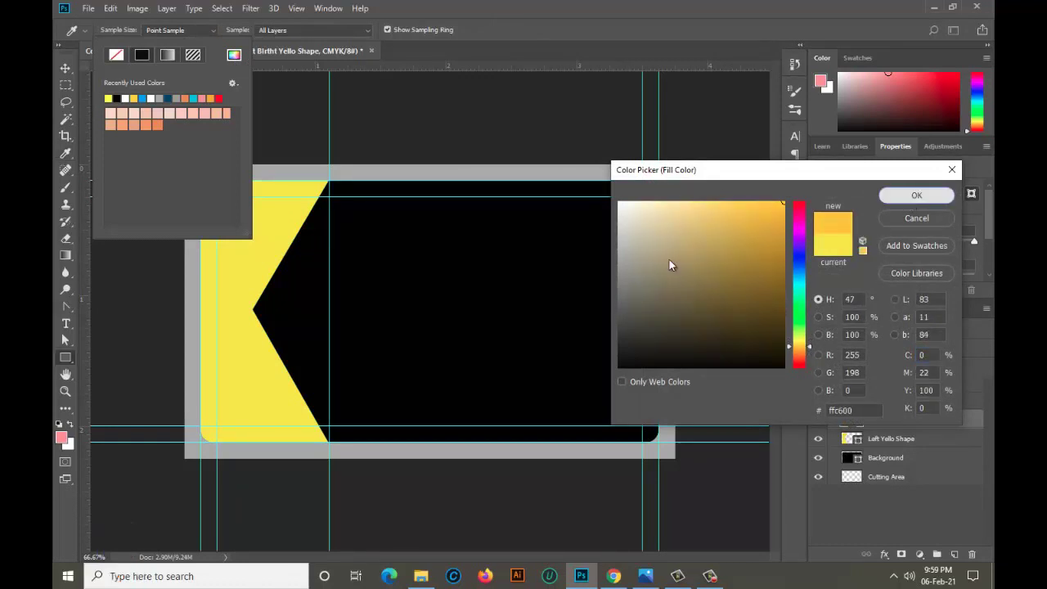
right_click(69, 348)
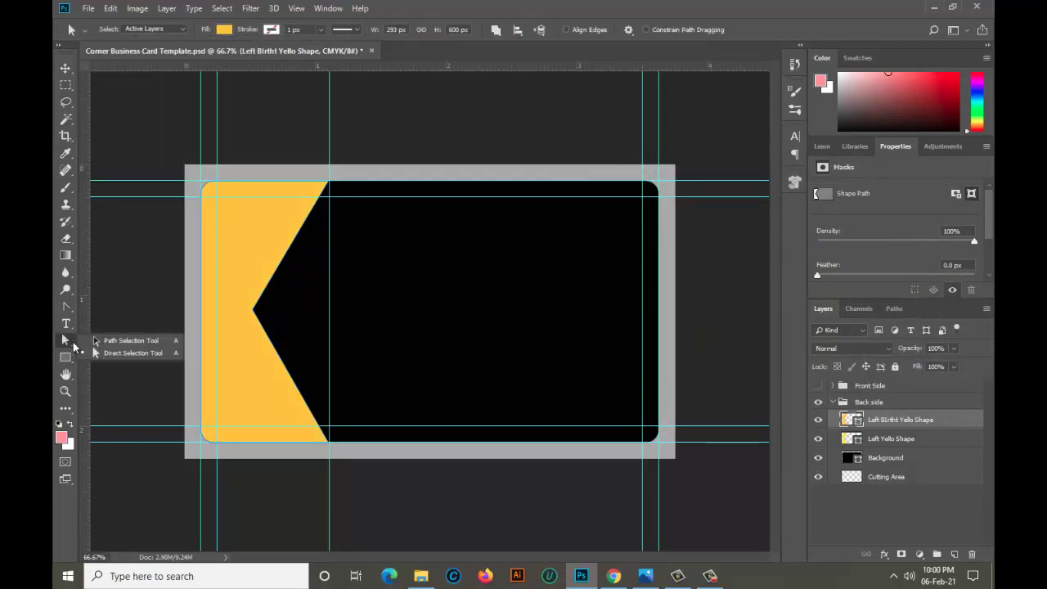
- Widen the golden chevron by shifting its right-edge points and notch point rightward
click(134, 355)
drag(319, 172, 349, 462)
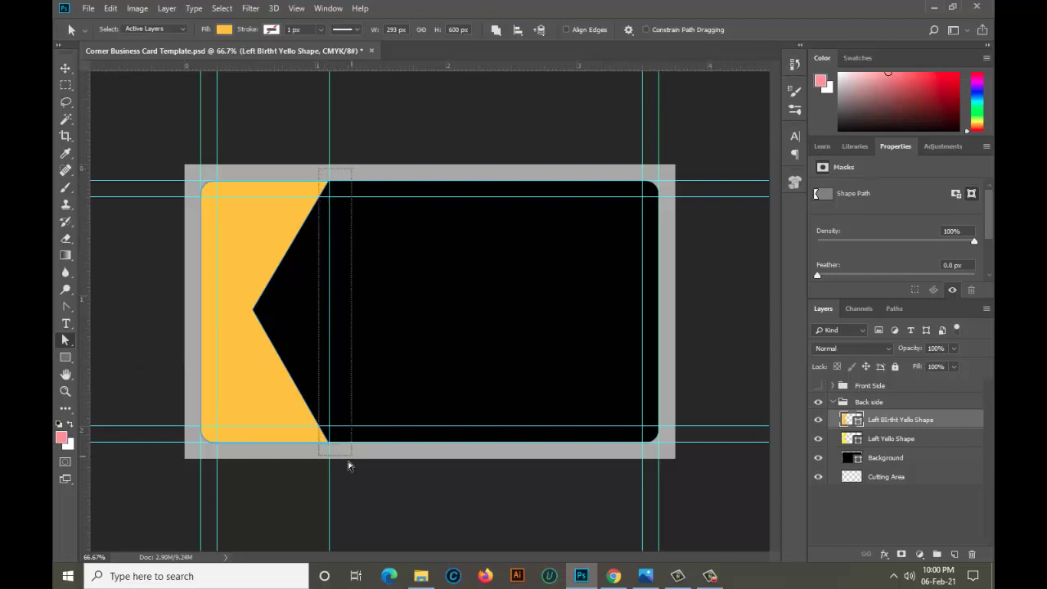
drag(348, 465, 343, 463)
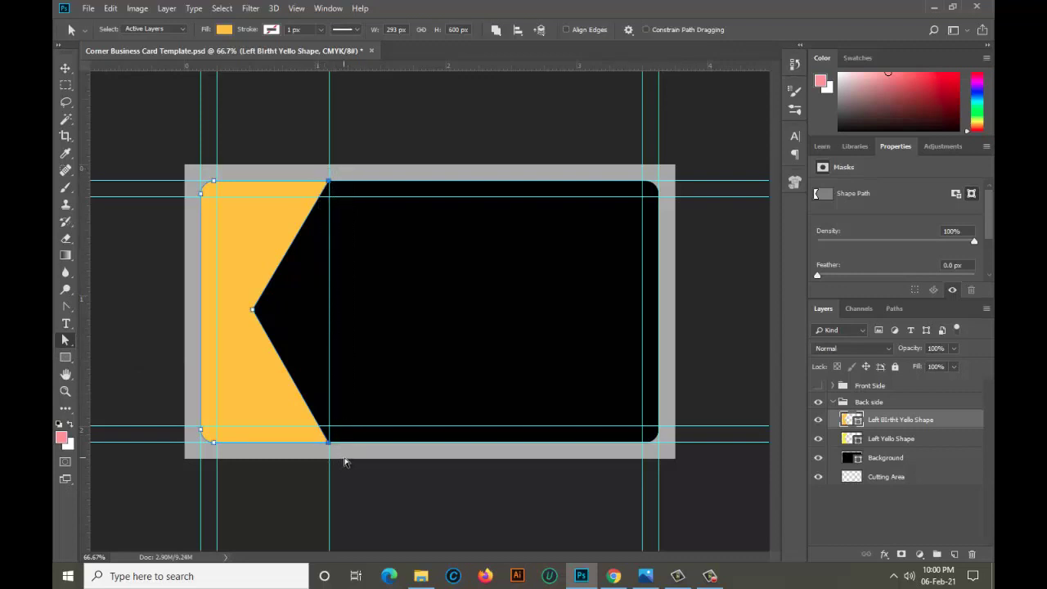
drag(345, 457, 345, 455)
key(Right)
key(Right)
key(Right)
key(Right)
key(Right)
key(Right)
key(Right)
key(Right)
key(Right)
key(Right)
key(Right)
key(Right)
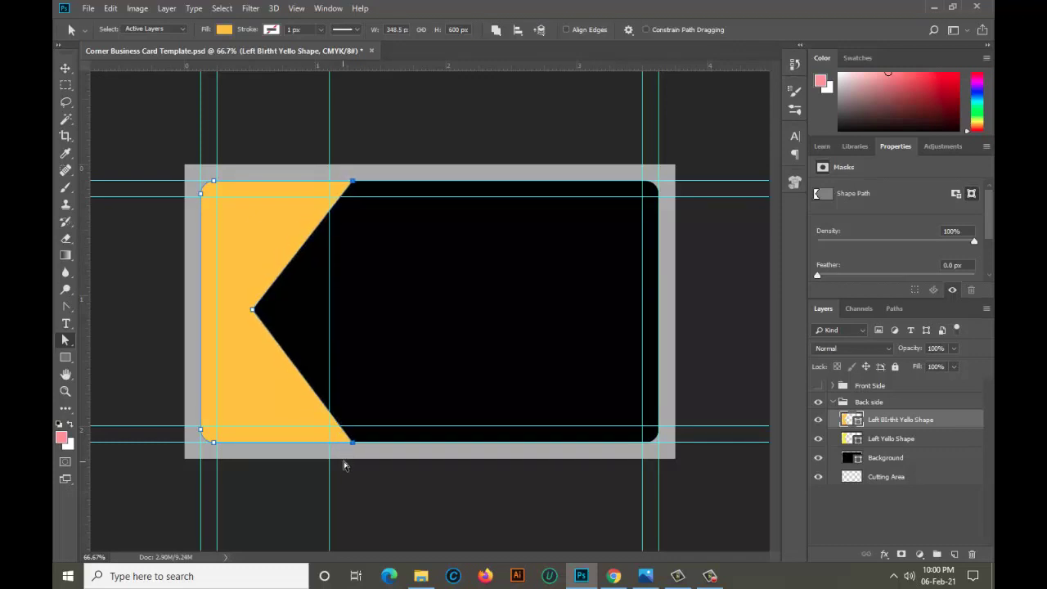
click(253, 311)
key(Right)
key(Right)
key(Right)
key(Right)
key(Right)
key(Right)
key(Right)
key(Right)
key(Right)
key(Right)
key(Right)
key(Right)
key(Right)
key(Right)
key(Right)
key(Right)
key(Right)
key(Right)
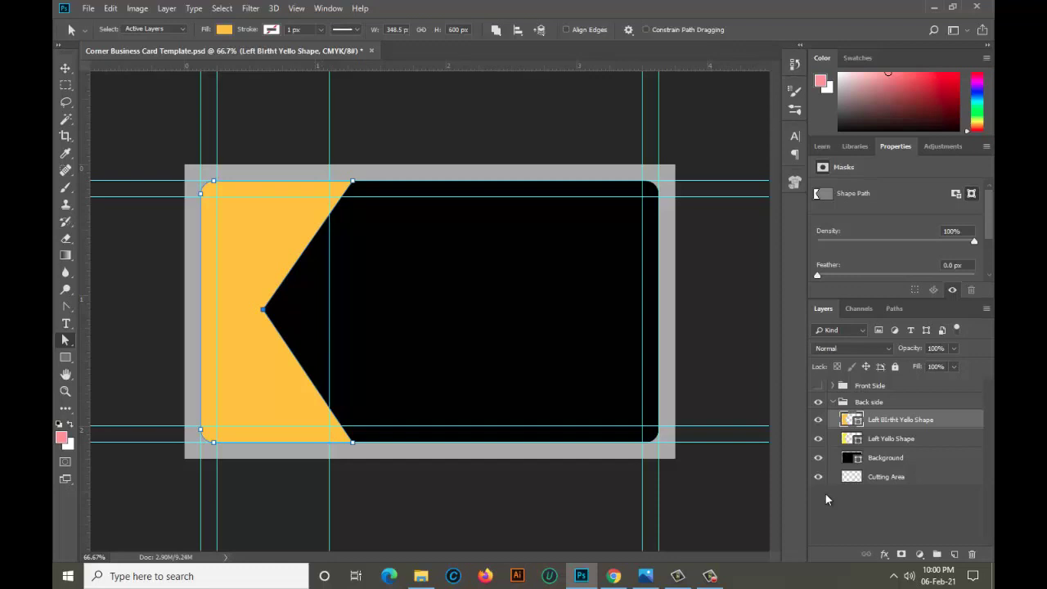
- Move Left Birtht Yello Shape below Left Yello Shape in the layer stack
click(876, 495)
click(917, 427)
drag(952, 422, 933, 449)
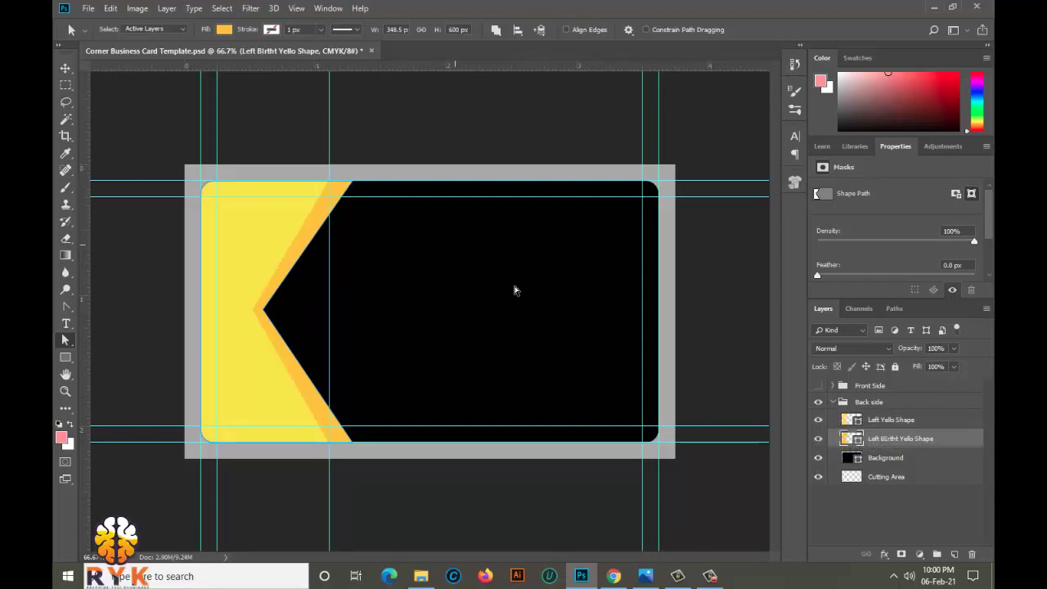
- Duplicate the Left Birtht Yello Shape chevron layer
click(898, 491)
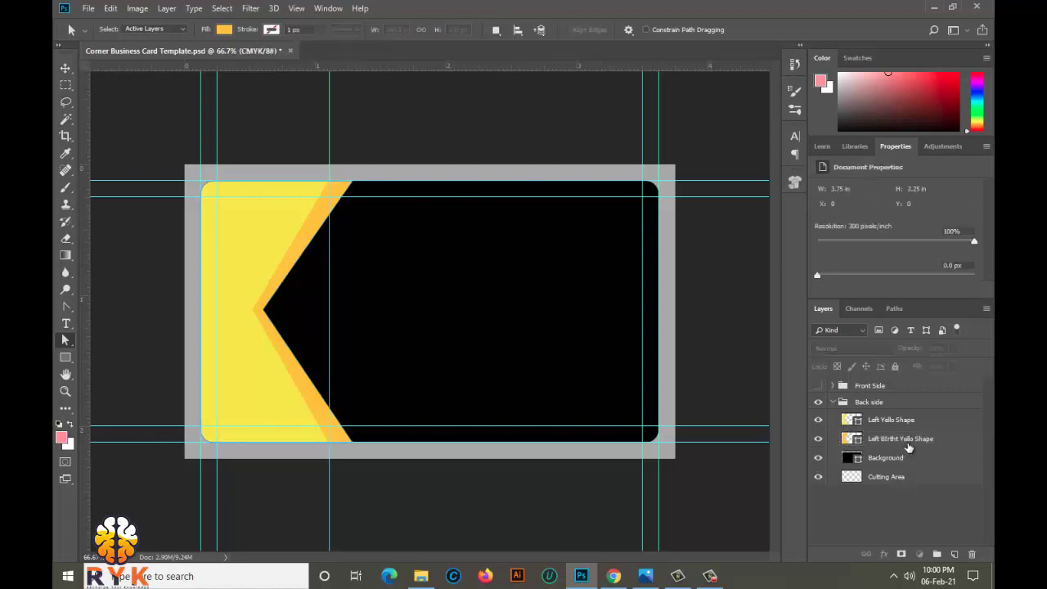
click(906, 439)
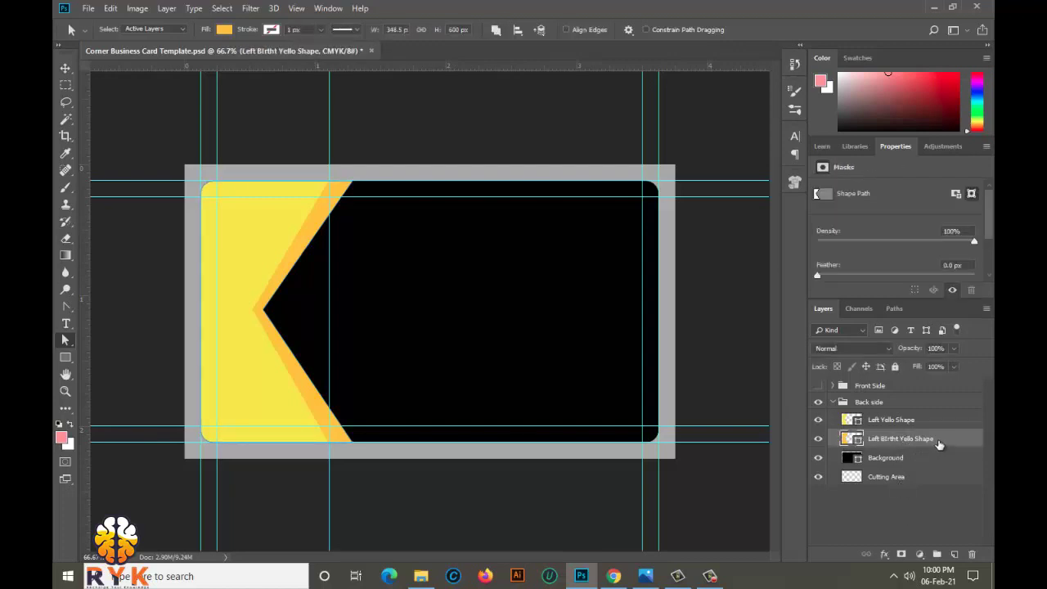
right_click(940, 444)
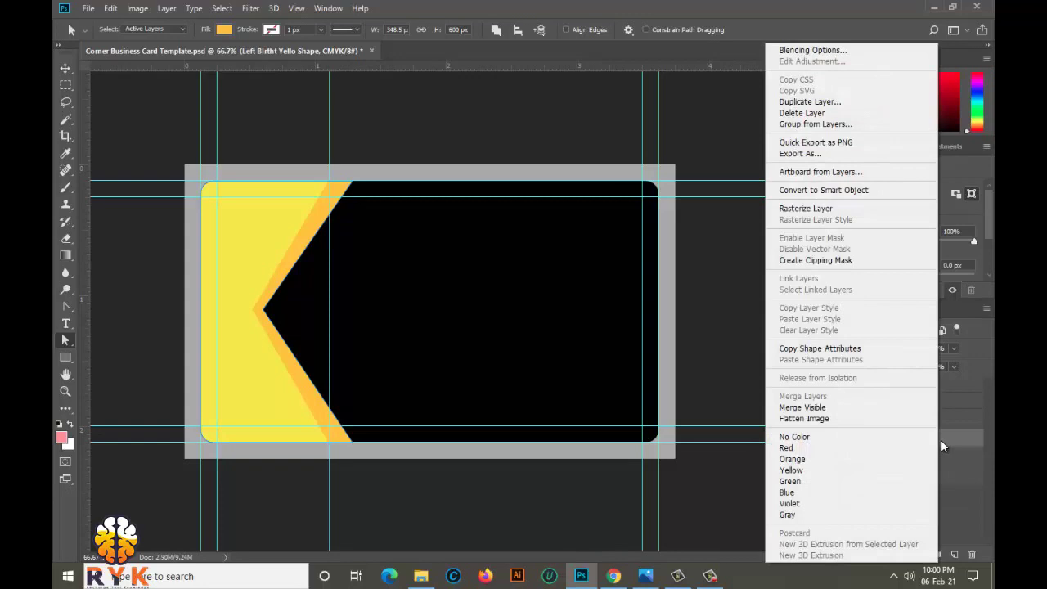
click(837, 103)
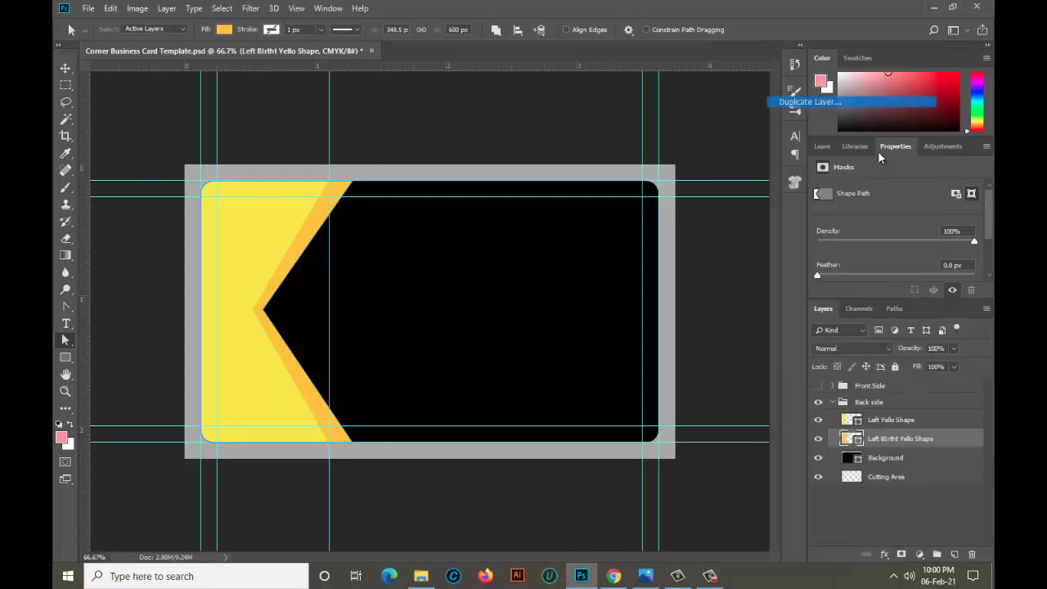
click(632, 153)
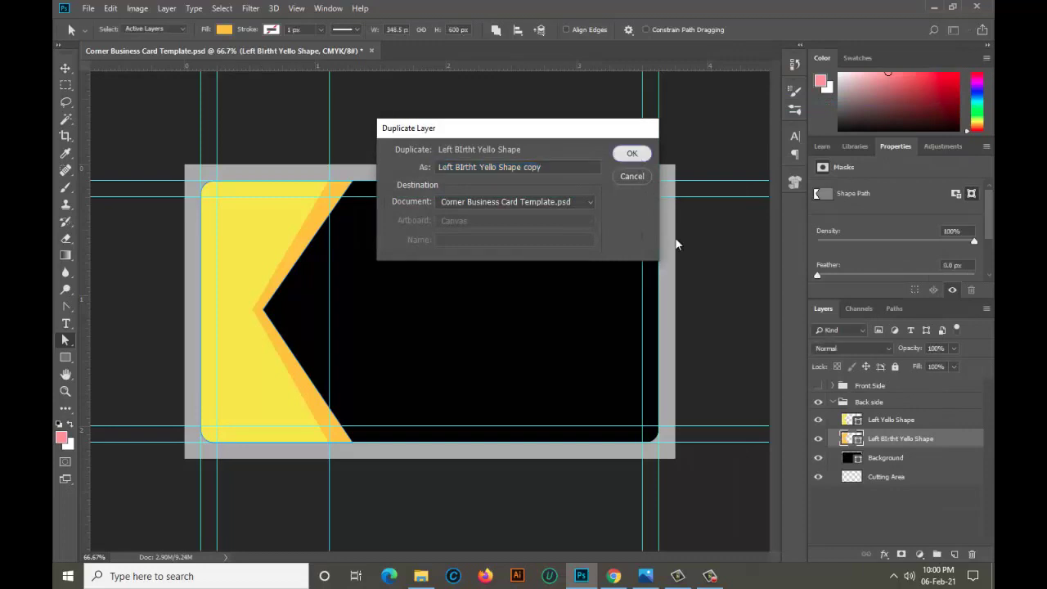
- Rename the duplicated layer to 'light yellow shape'
double_click(905, 438)
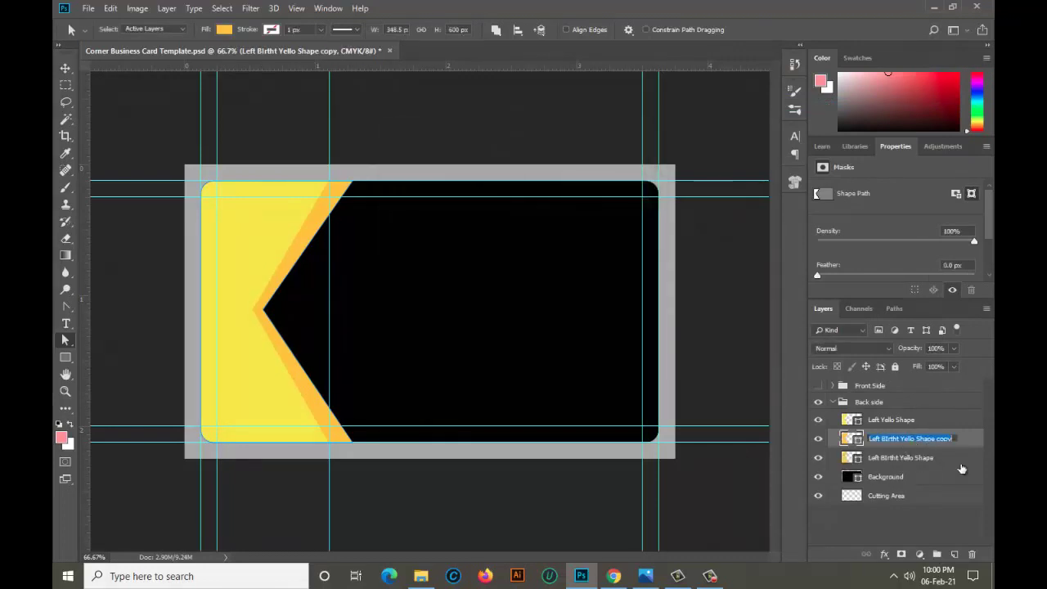
key(BackSpace)
text(yellow shape)
key(Return)
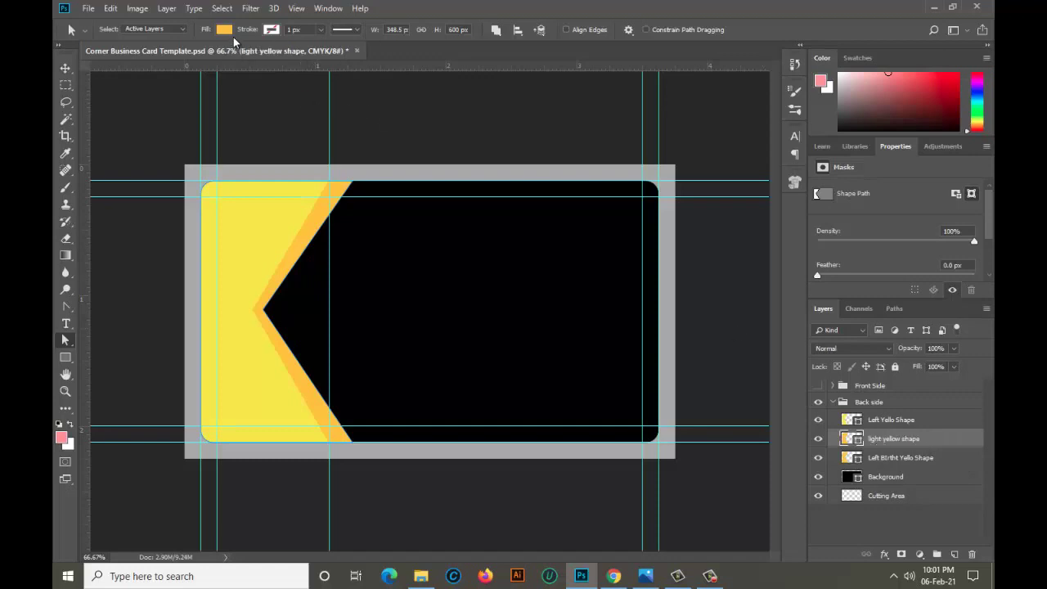
click(67, 359)
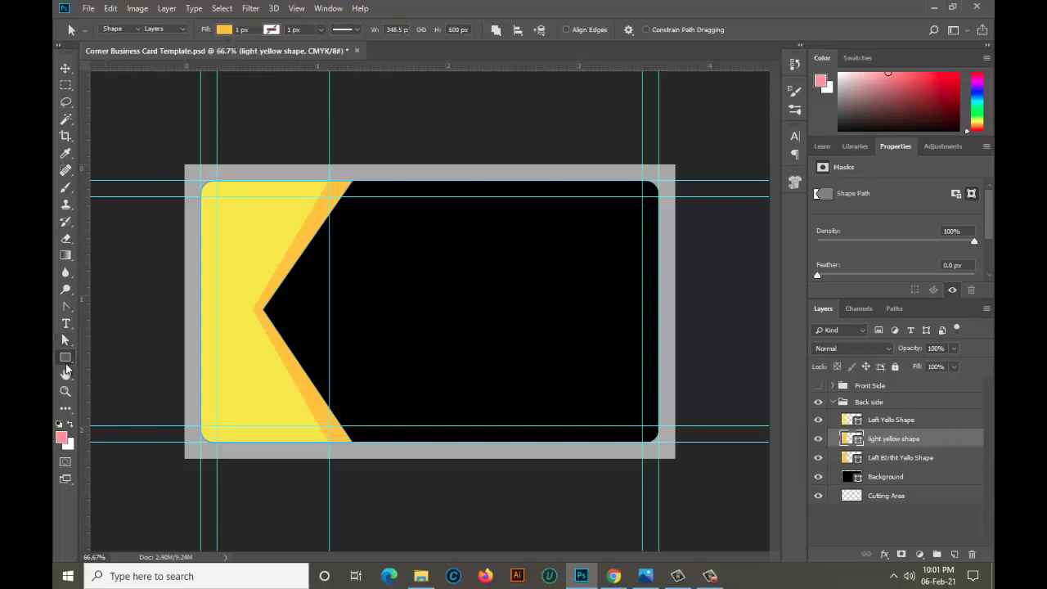
- Set the light yellow shape's fill to a muted olive yellow, #c0bc55
click(176, 29)
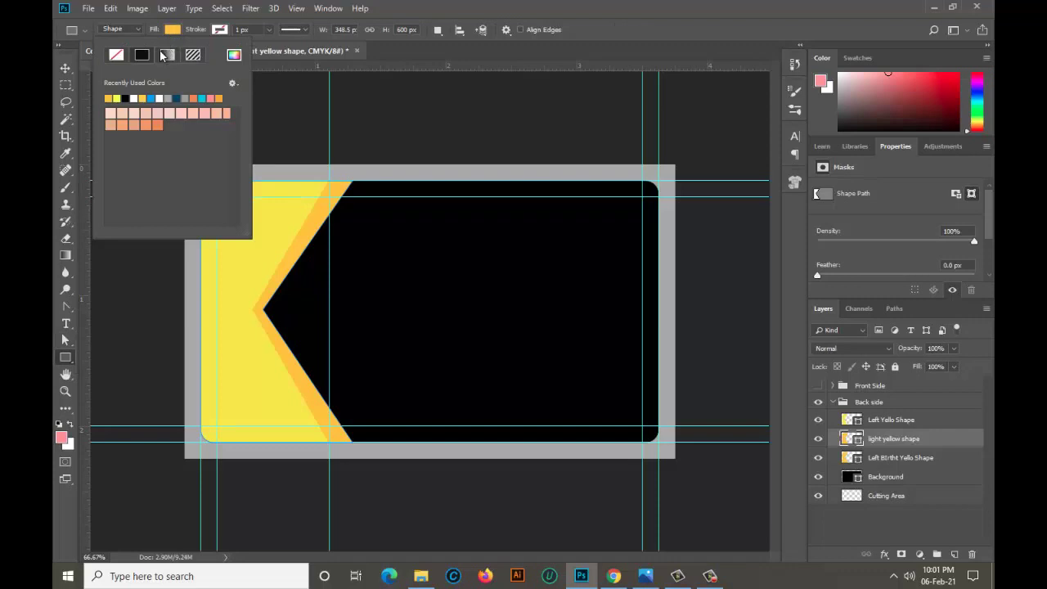
click(117, 98)
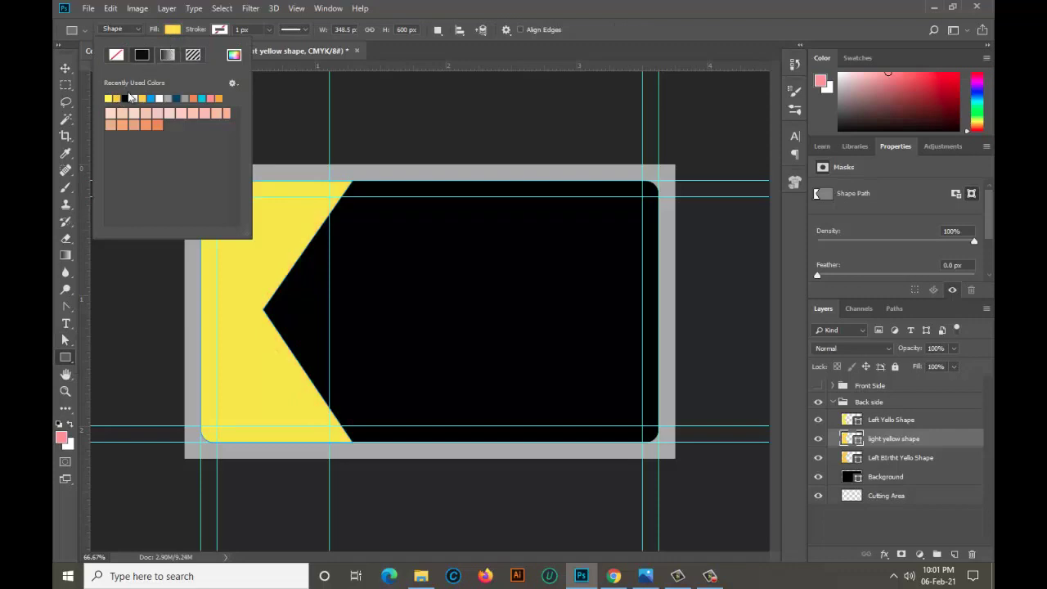
click(233, 55)
drag(738, 229, 700, 238)
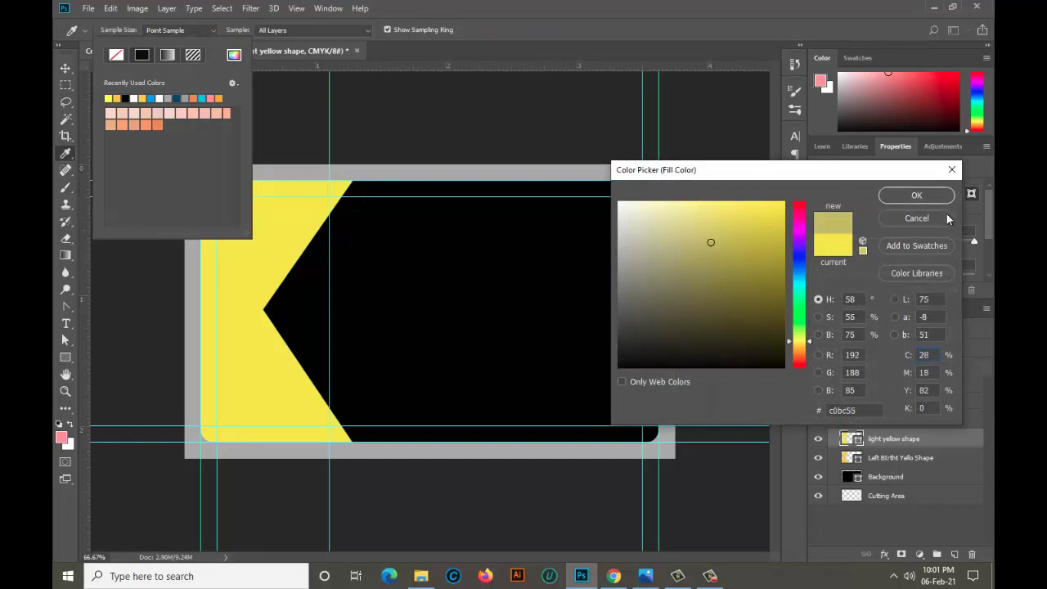
click(914, 196)
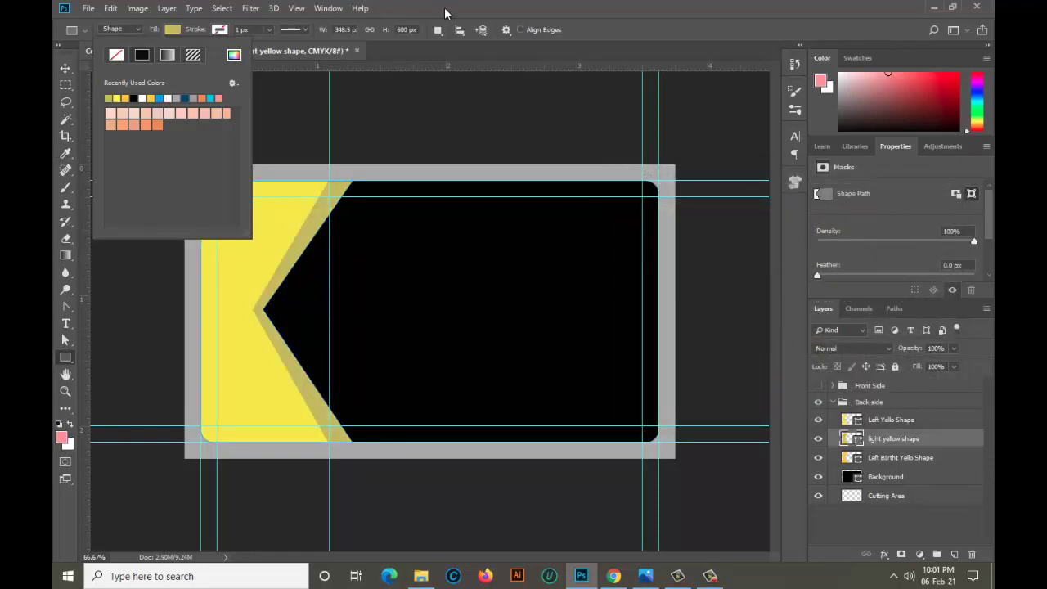
click(65, 340)
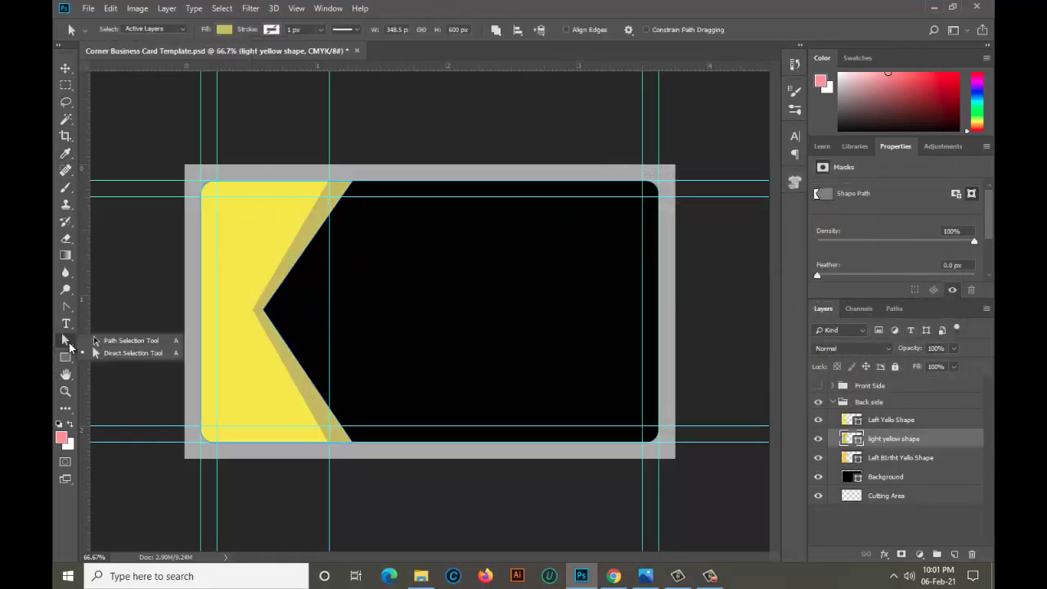
- Widen the olive chevron by moving its right-side anchors and middle notch point rightward
click(136, 352)
mouse_move(344, 172)
mouse_down()
mouse_move(375, 456)
mouse_move(384, 456)
mouse_move(381, 445)
mouse_up()
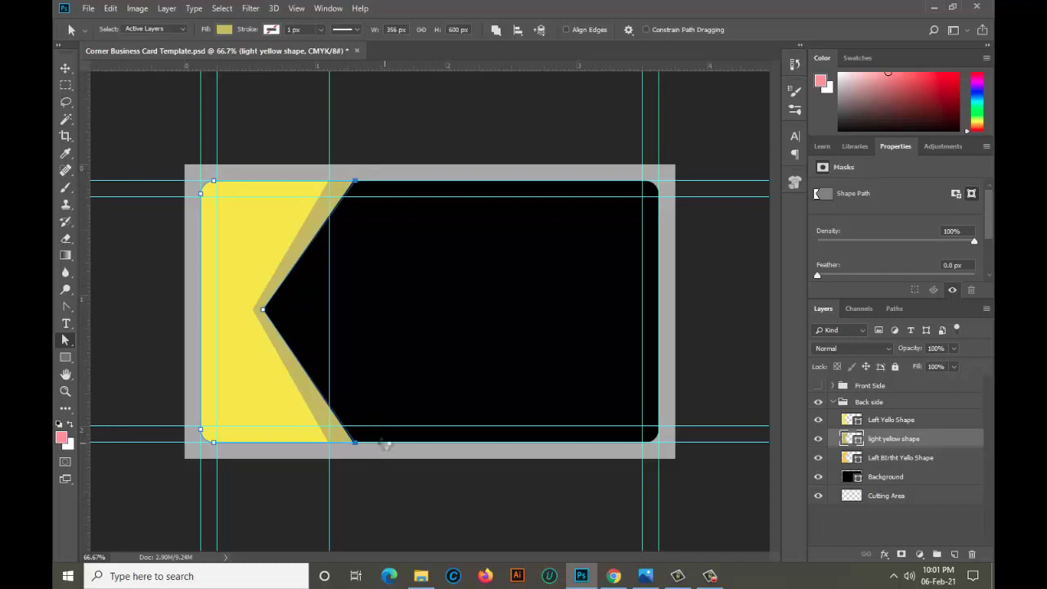
drag(381, 445, 384, 449)
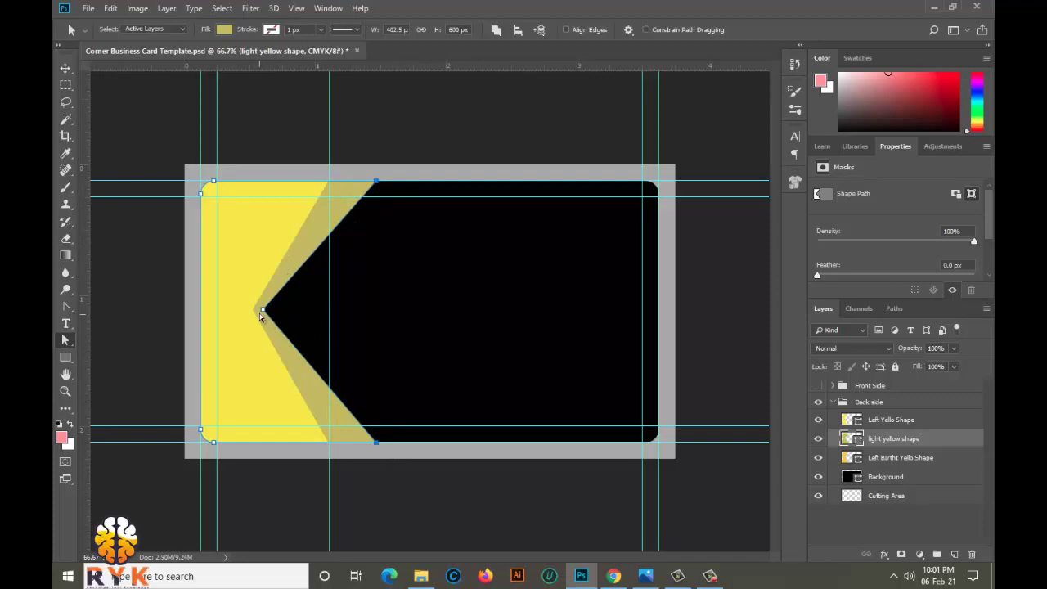
drag(264, 310, 270, 309)
key(Right)
key(Right)
key(Right)
key(Right)
key(Right)
key(Right)
key(Right)
key(Right)
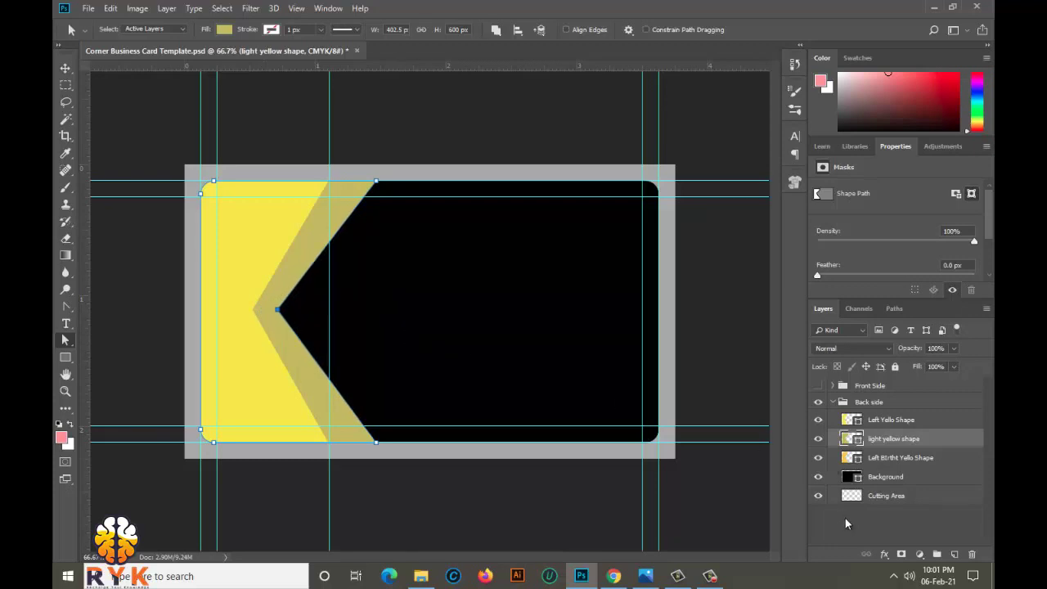
- Move the light yellow shape layer beneath the orange chevron layer, then bring up the reference card
click(848, 517)
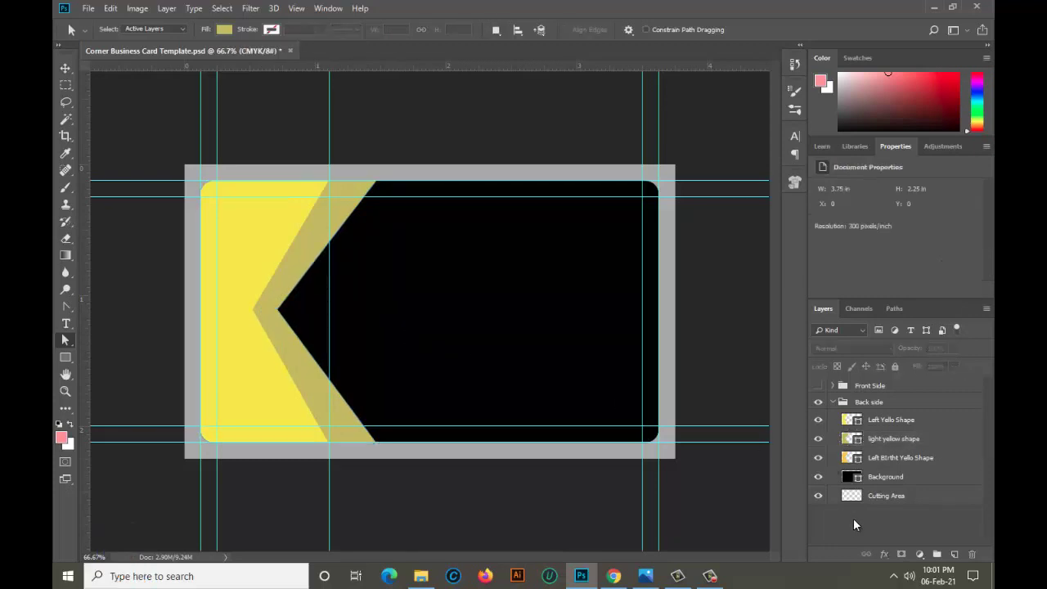
click(930, 442)
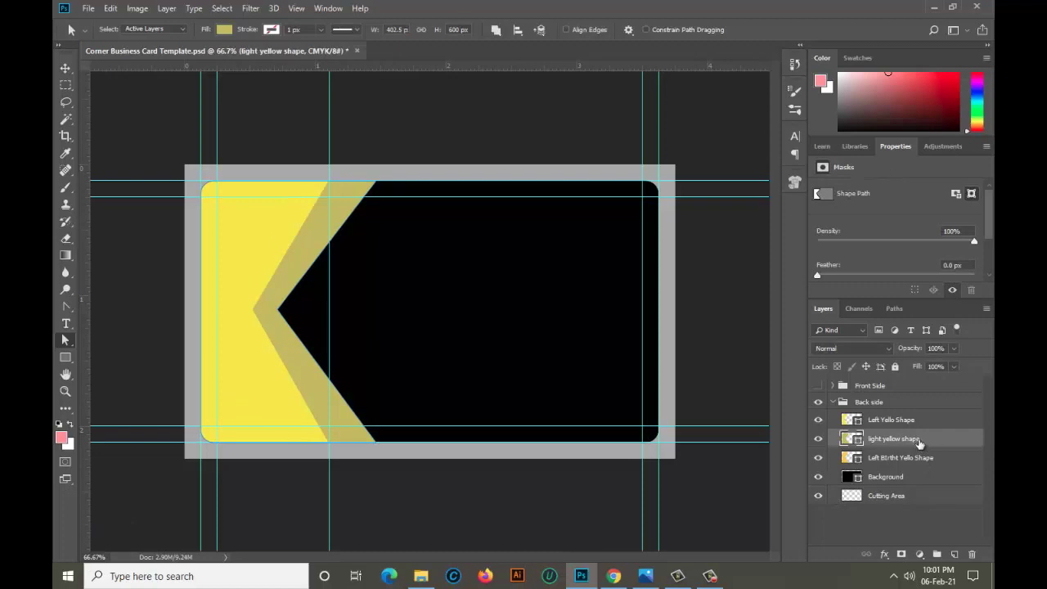
drag(947, 443, 936, 482)
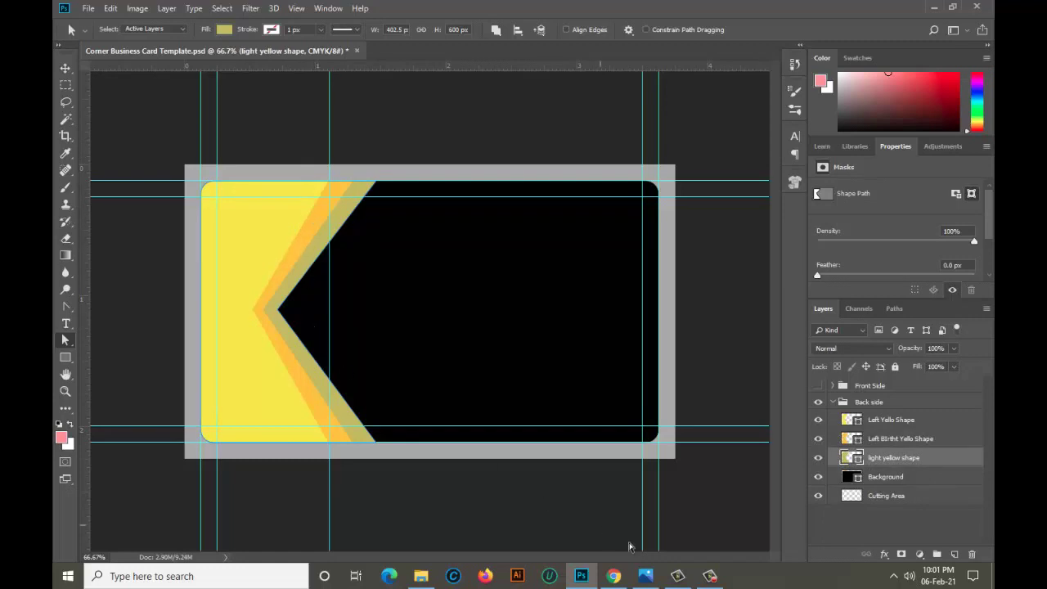
click(645, 576)
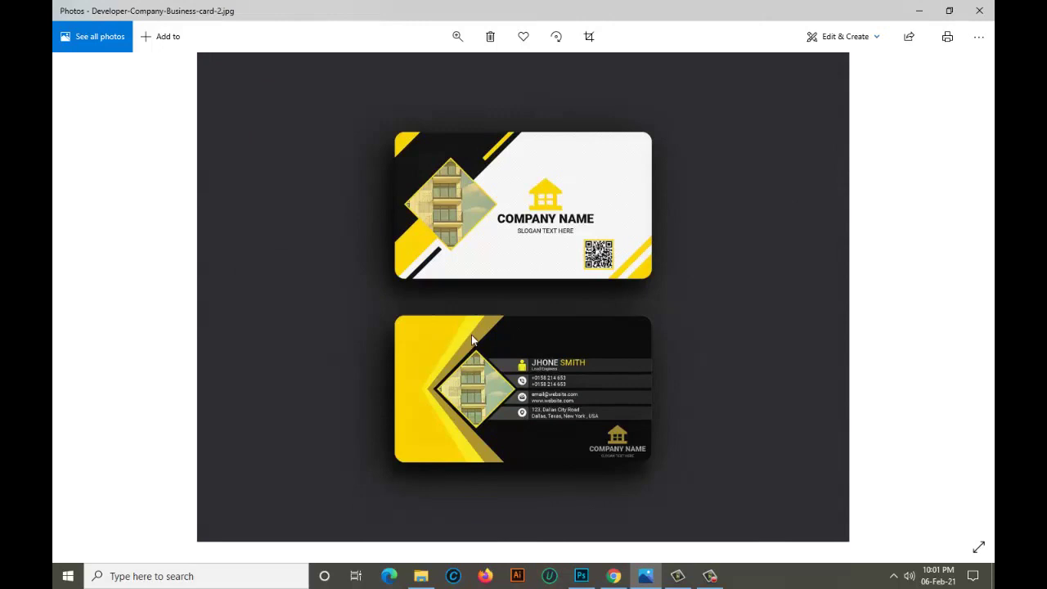
- Compare the reference card in Photos with the template, ending back in Photoshop
click(646, 575)
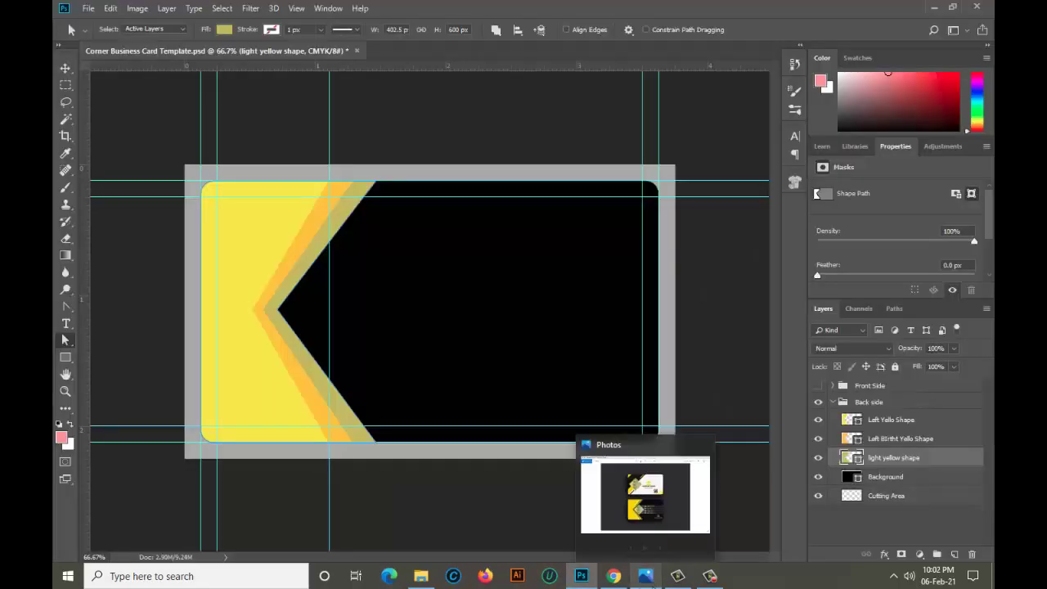
click(655, 579)
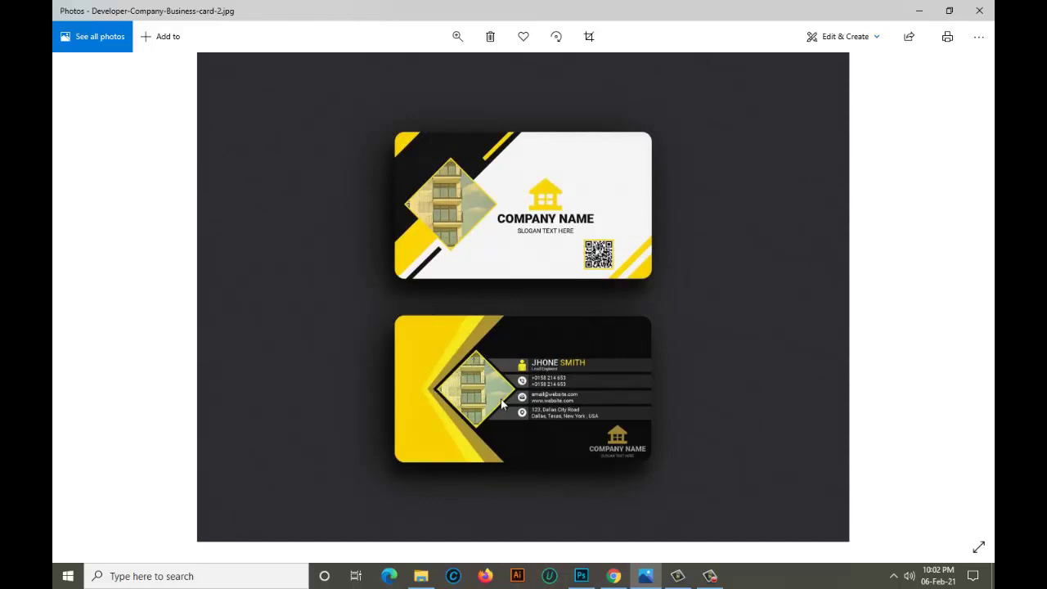
click(646, 576)
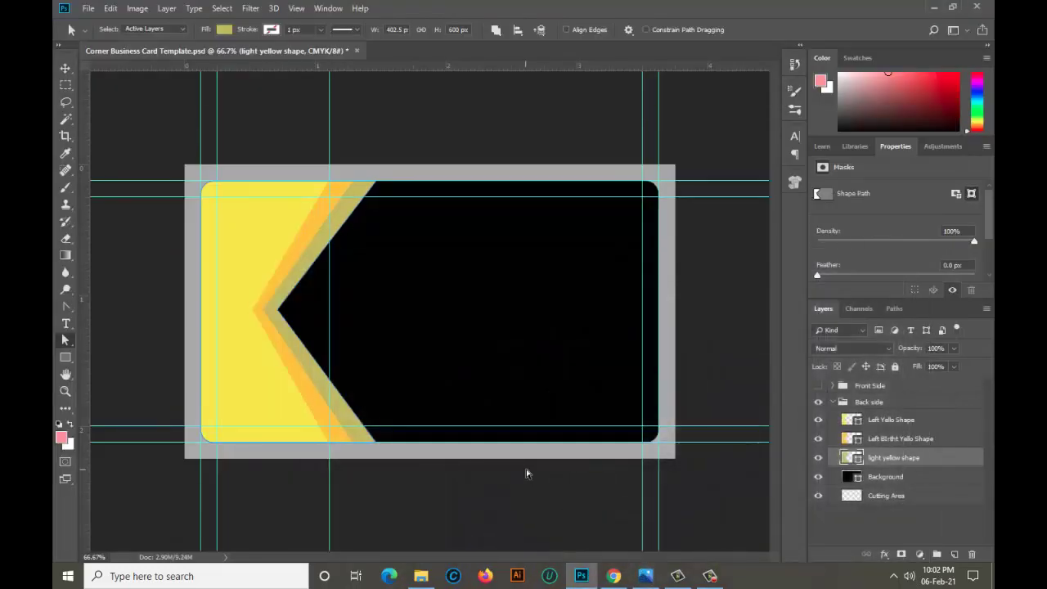
- Add a new empty layer at the top of the Back side group
click(67, 357)
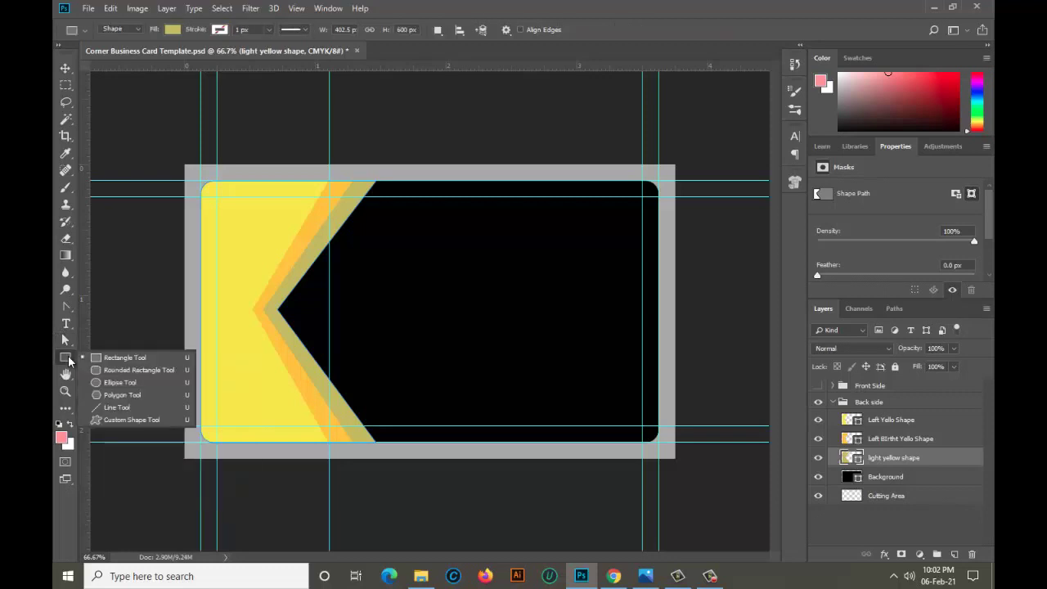
click(111, 357)
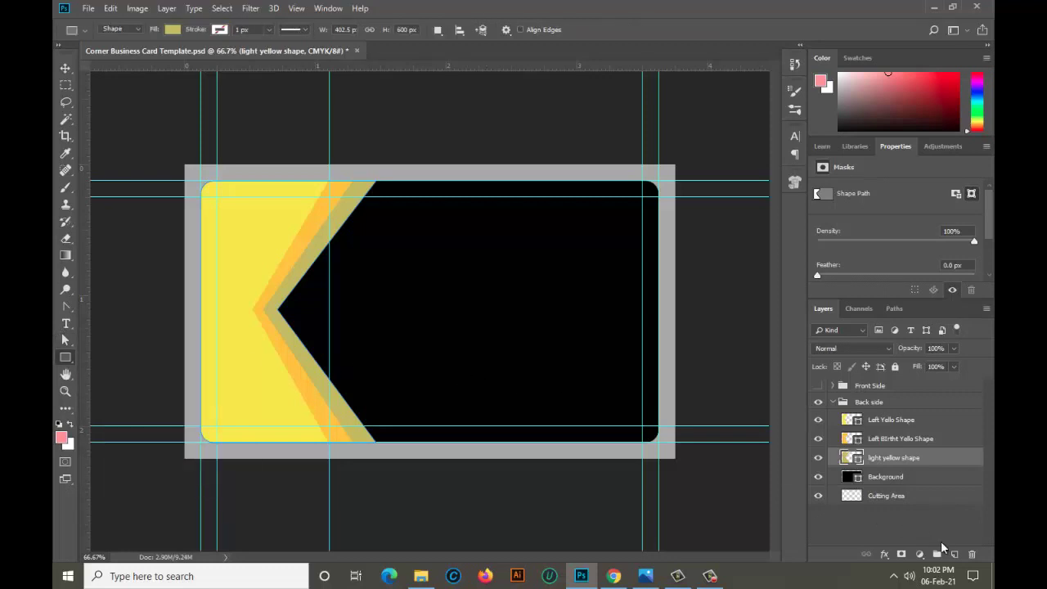
click(954, 554)
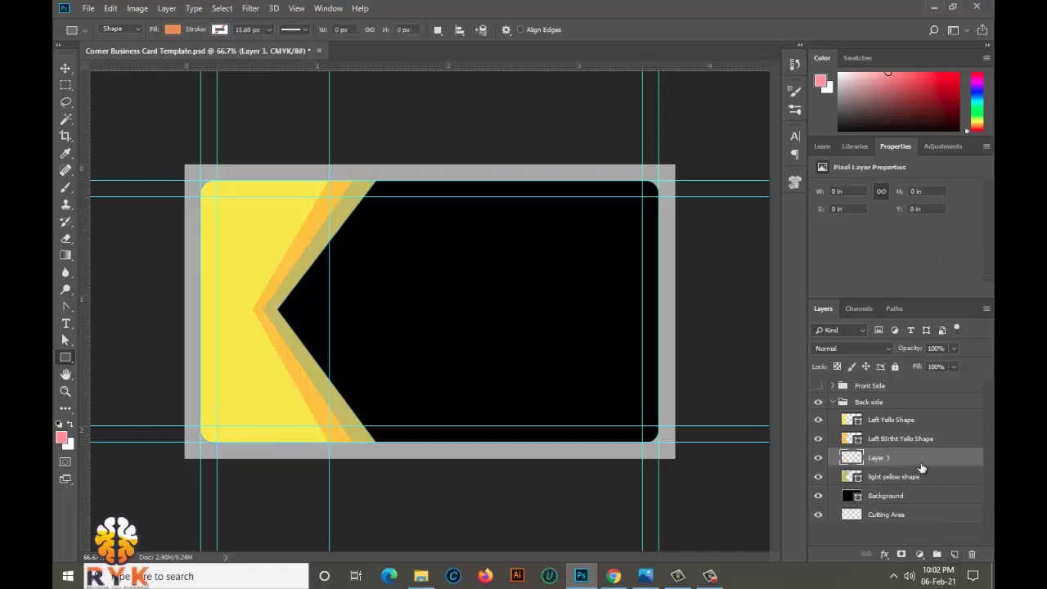
drag(939, 453, 948, 410)
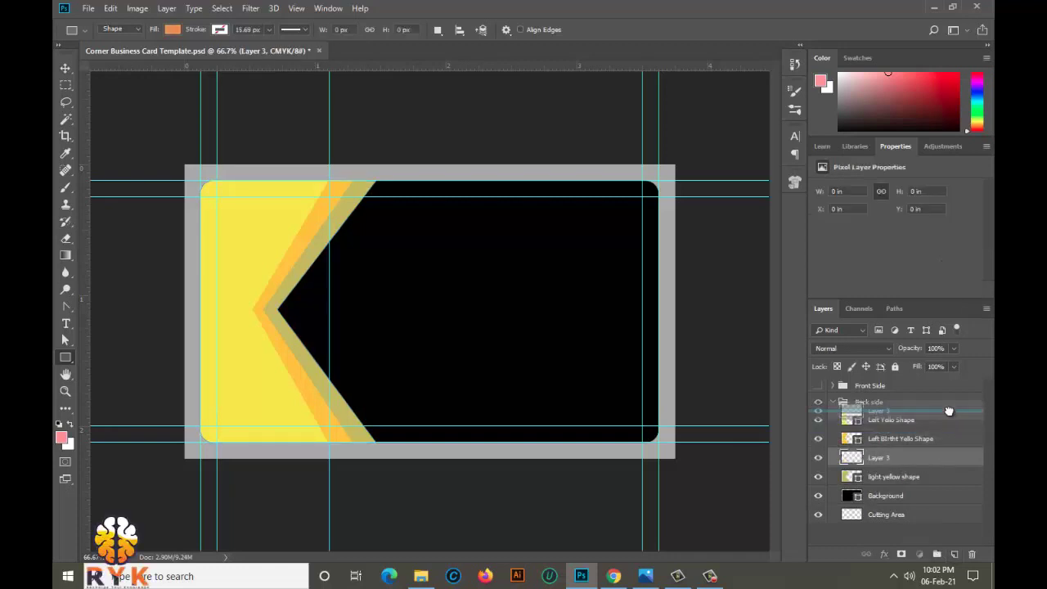
drag(948, 410, 947, 412)
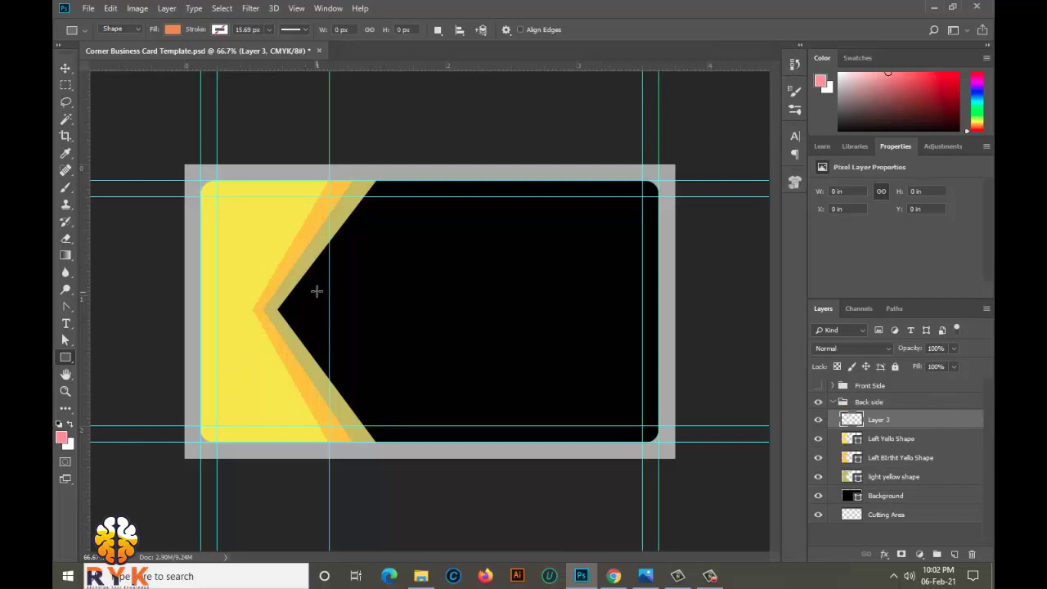
- Draw a 177 × 177 px yellow square just right of the chevron notch
drag(312, 287, 389, 364)
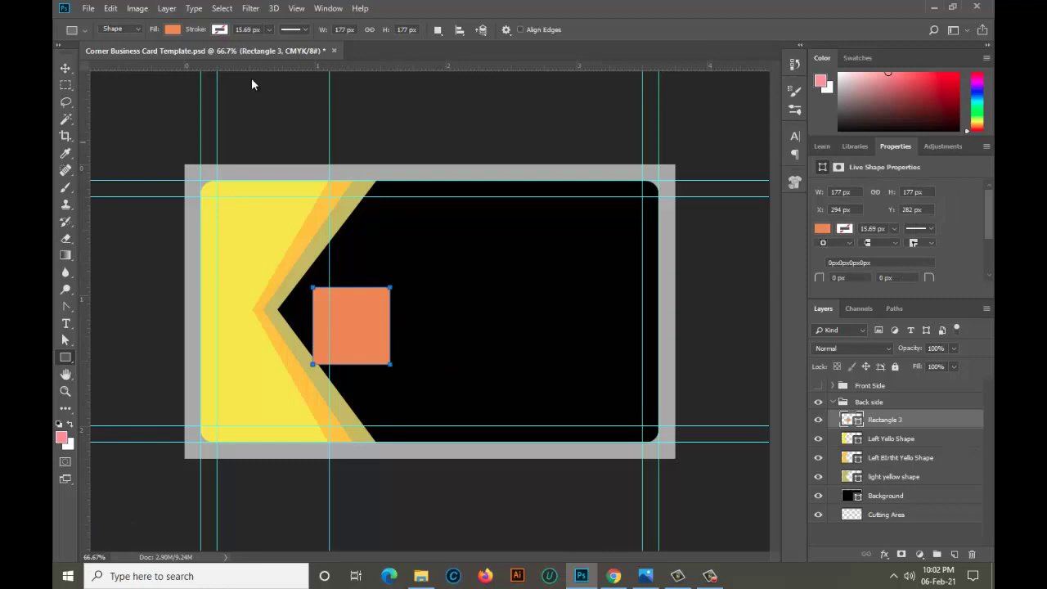
click(175, 29)
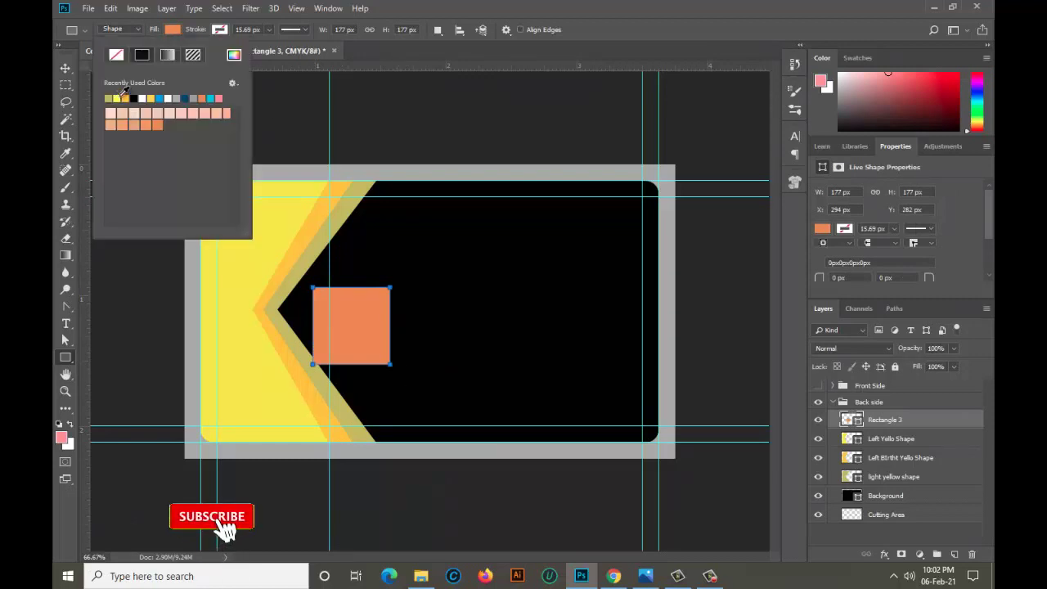
click(124, 98)
click(51, 111)
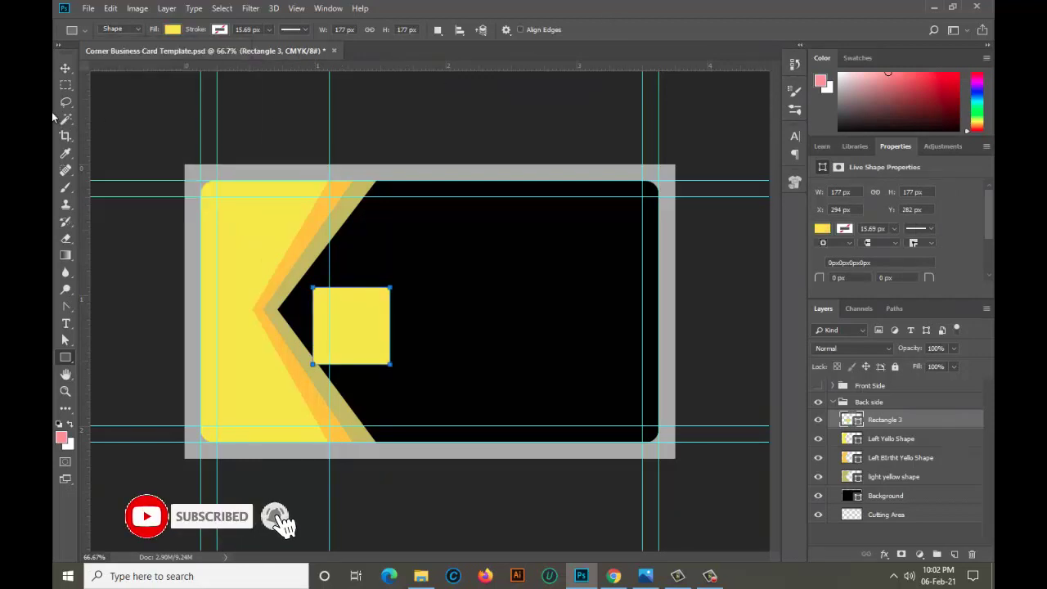
key(v)
click(111, 9)
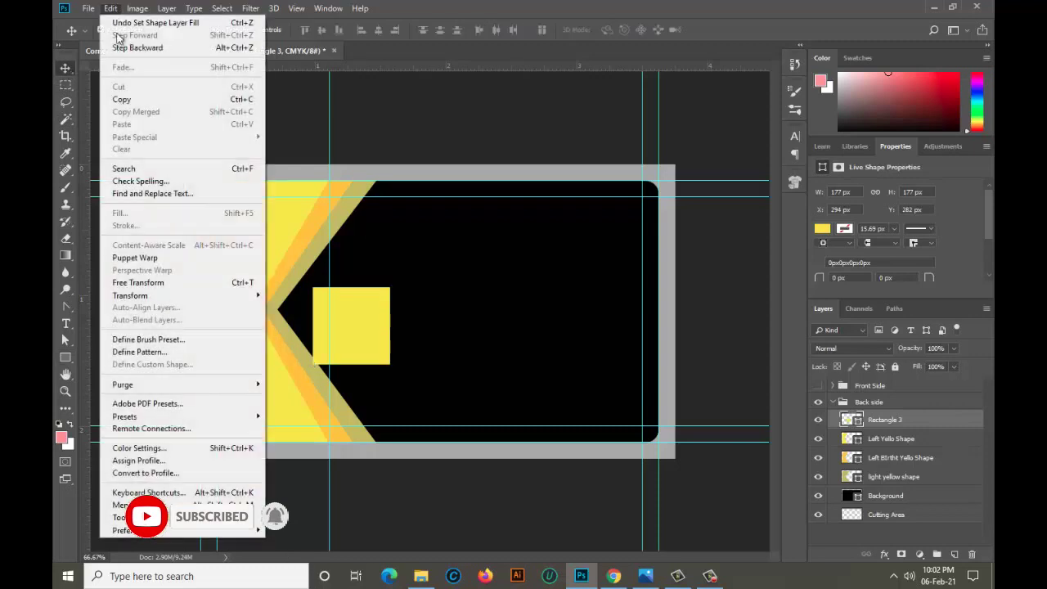
- Rotate the yellow square 45° into a diamond, nudge it into the chevron notch, and commit
click(139, 280)
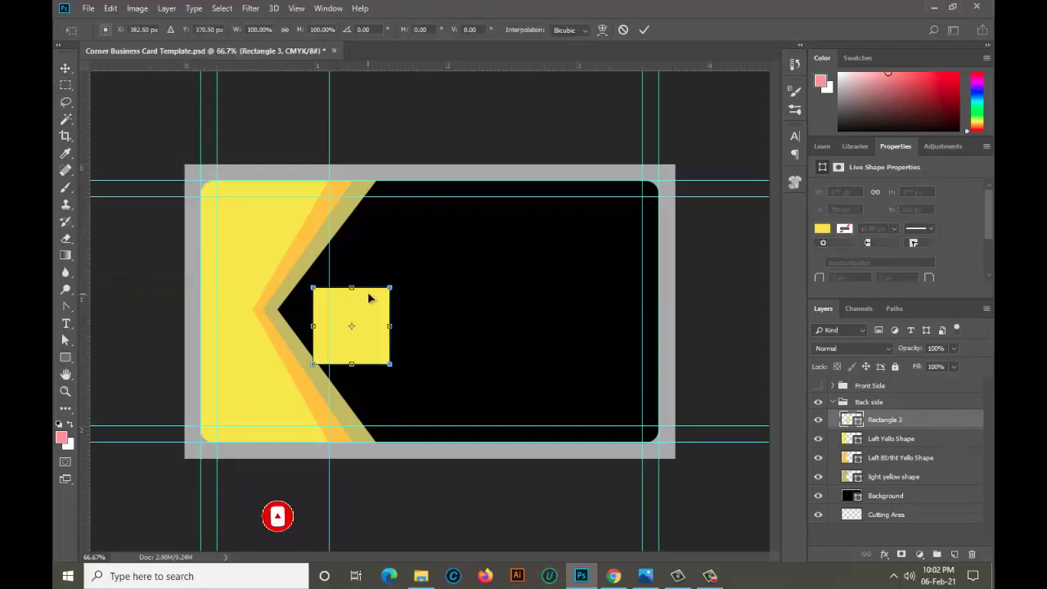
drag(401, 356, 430, 306)
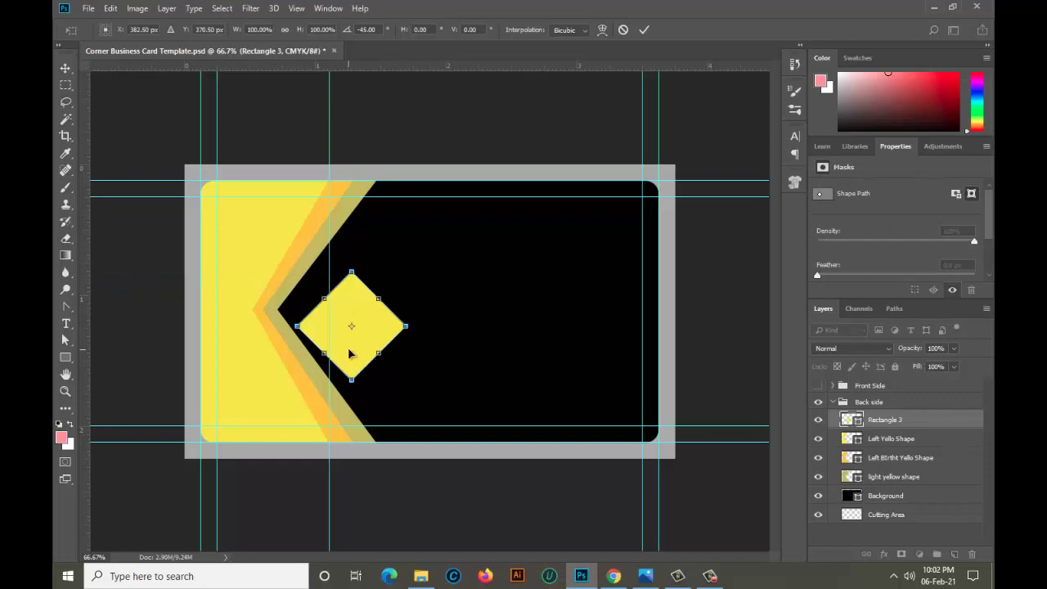
drag(353, 344, 345, 343)
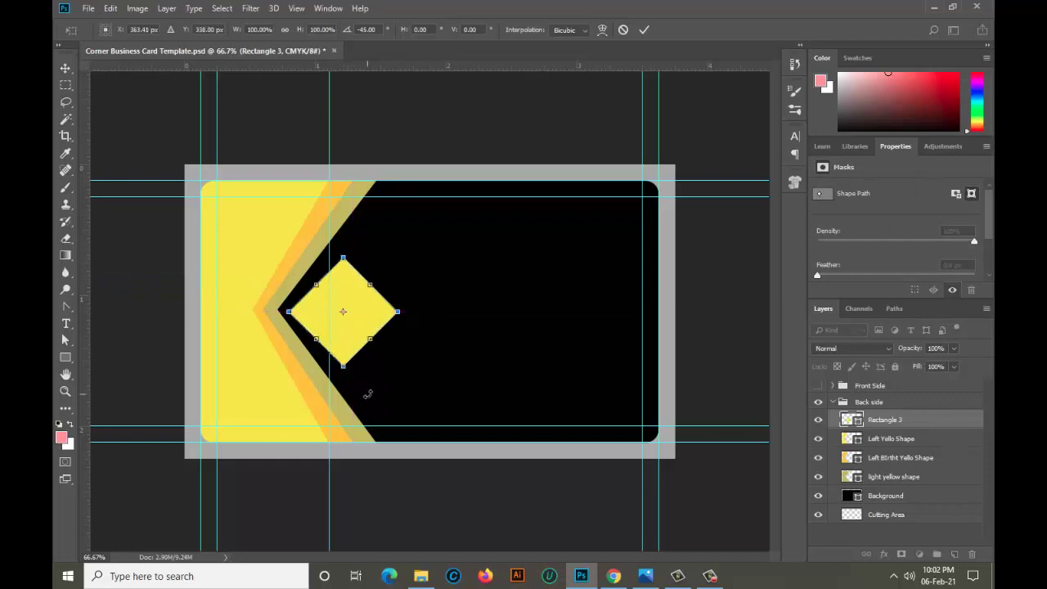
key(Left)
key(Left)
key(Left)
key(Left)
key(Up)
key(Up)
key(Up)
key(Left)
key(Left)
key(Left)
key(Left)
key(Left)
key(Left)
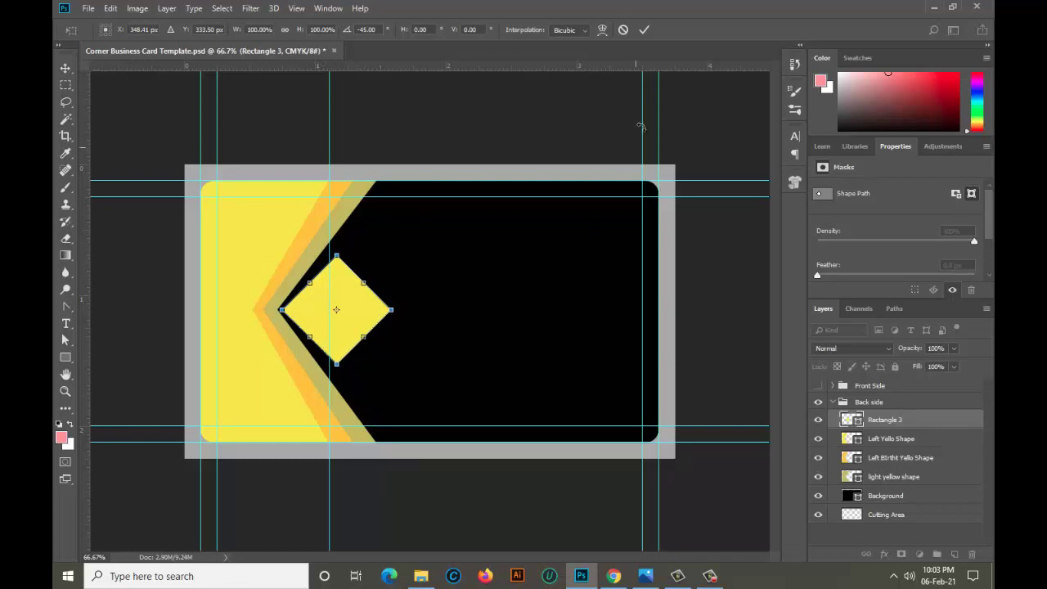
click(645, 30)
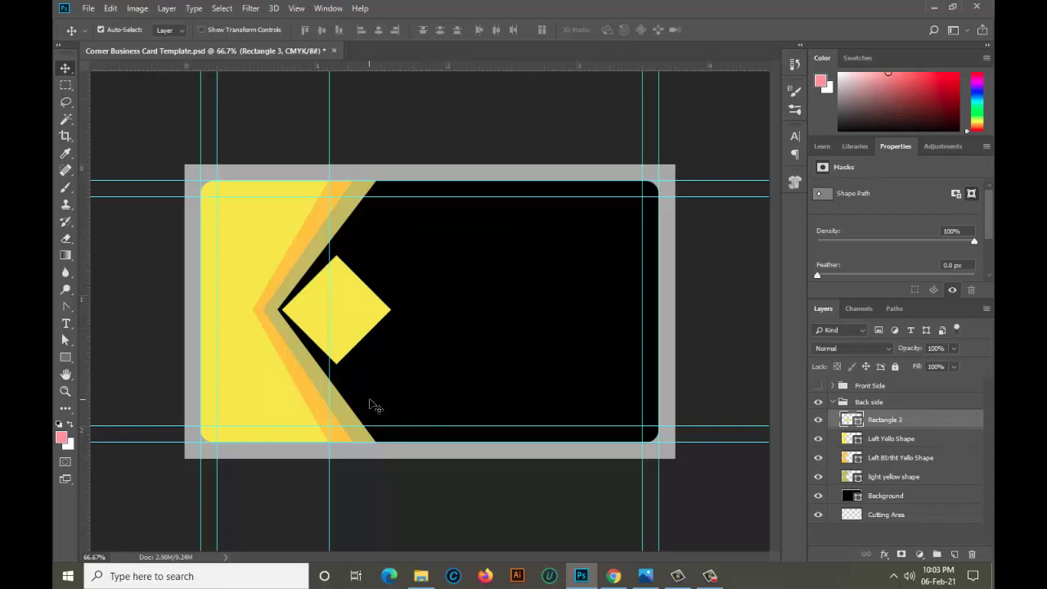
click(645, 575)
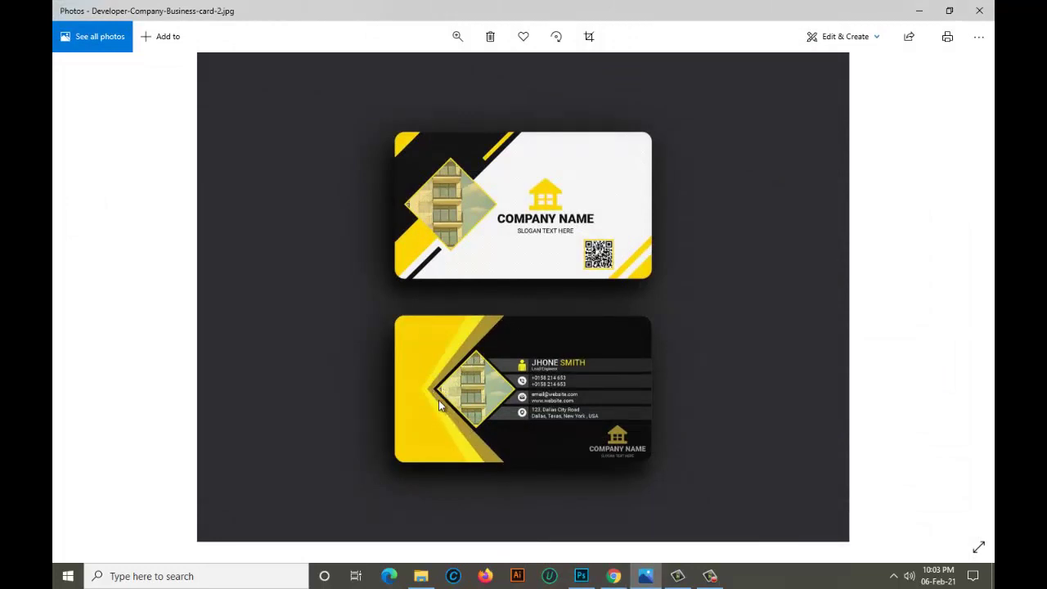
- Return from the reference card to the Photoshop card template
click(583, 575)
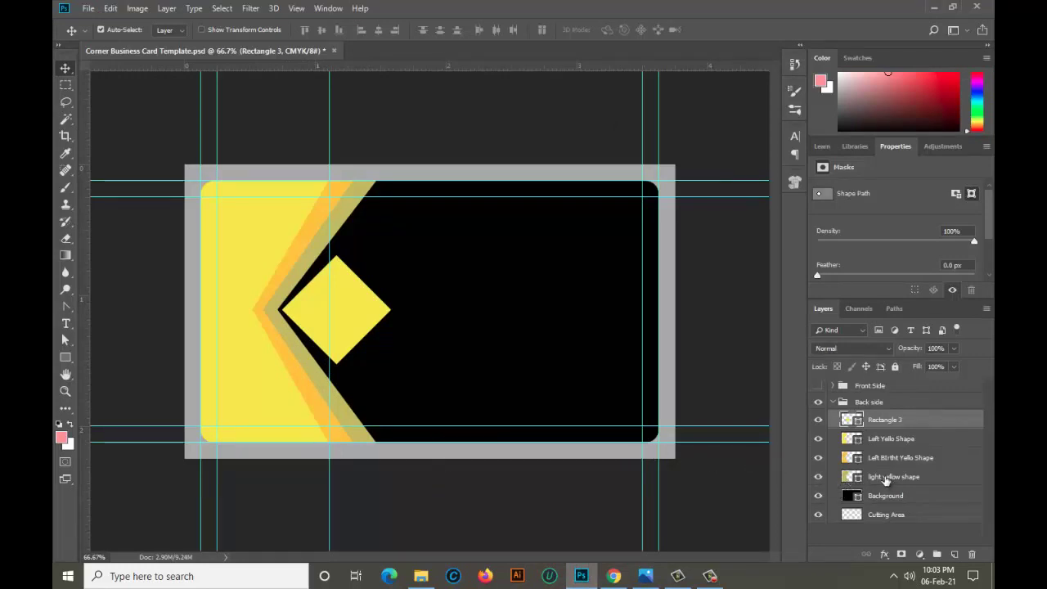
- Push the tan light yellow shape band's right-edge anchors two nudges to the right
click(881, 477)
click(817, 475)
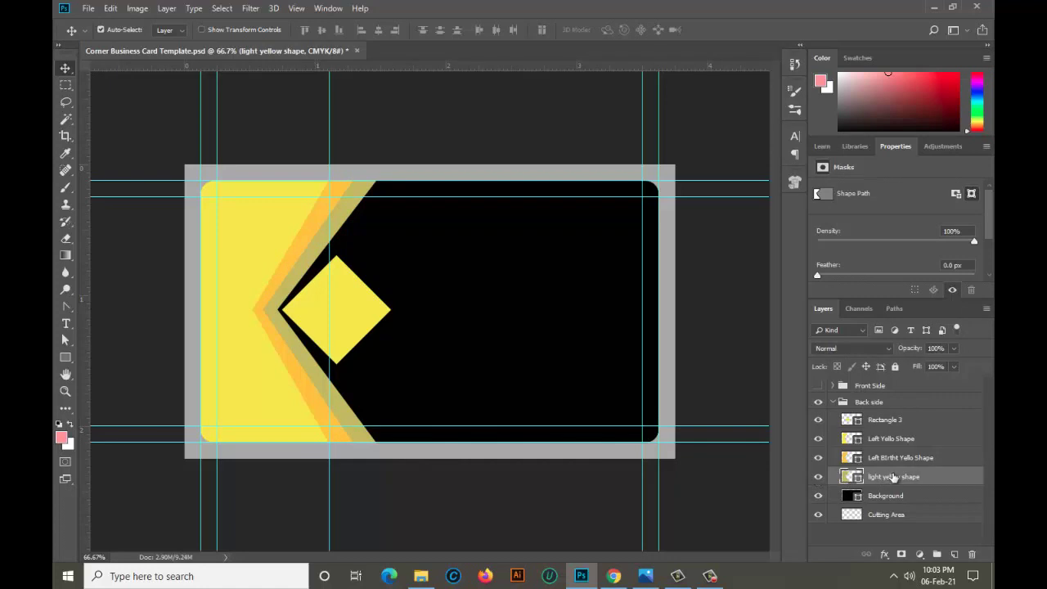
click(65, 339)
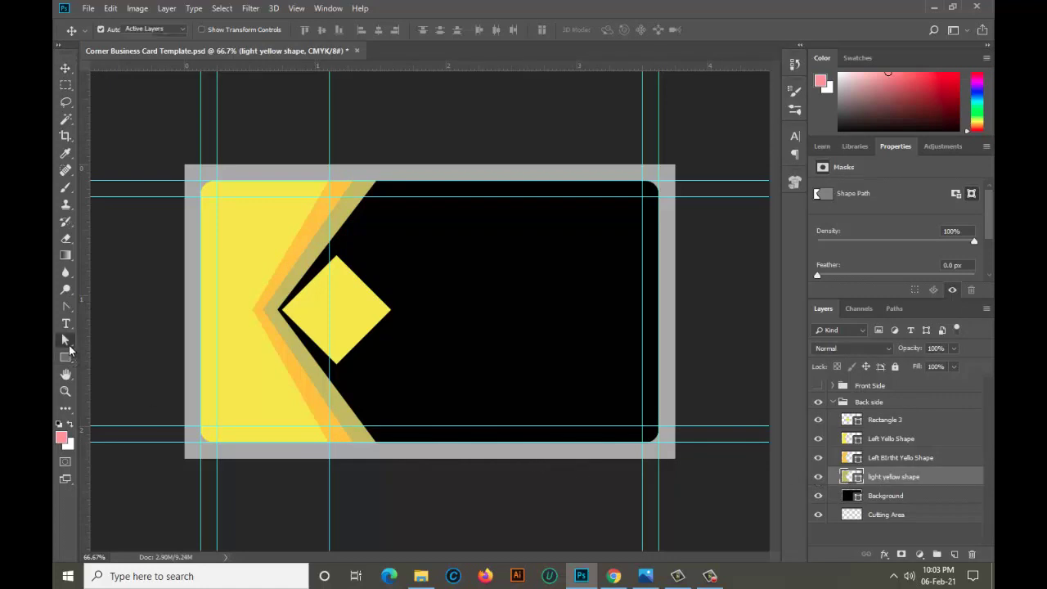
click(128, 354)
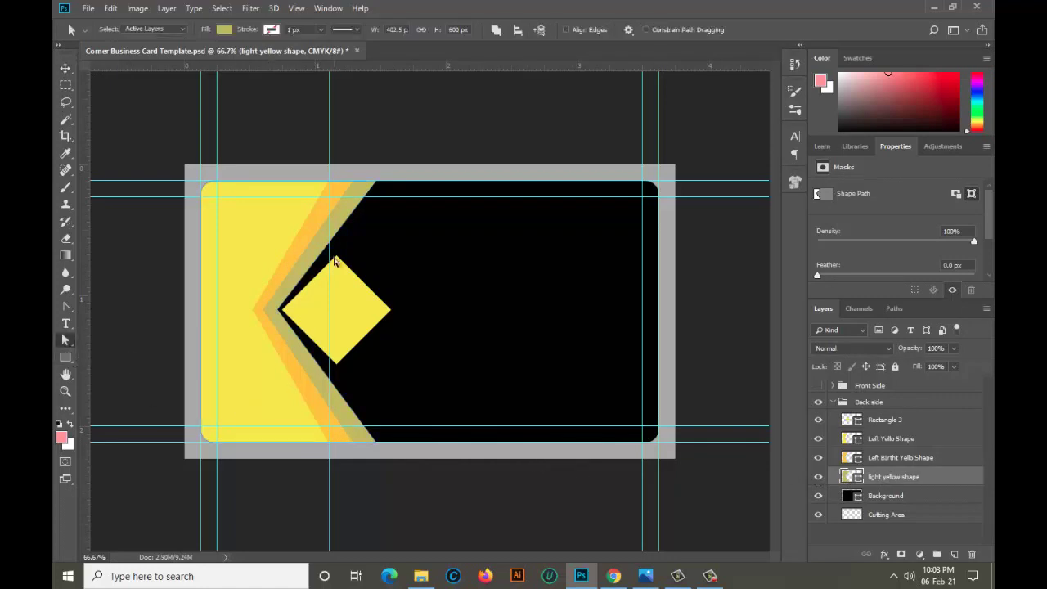
drag(360, 169, 422, 466)
drag(366, 163, 420, 472)
key(Right)
key(Right)
key(Right)
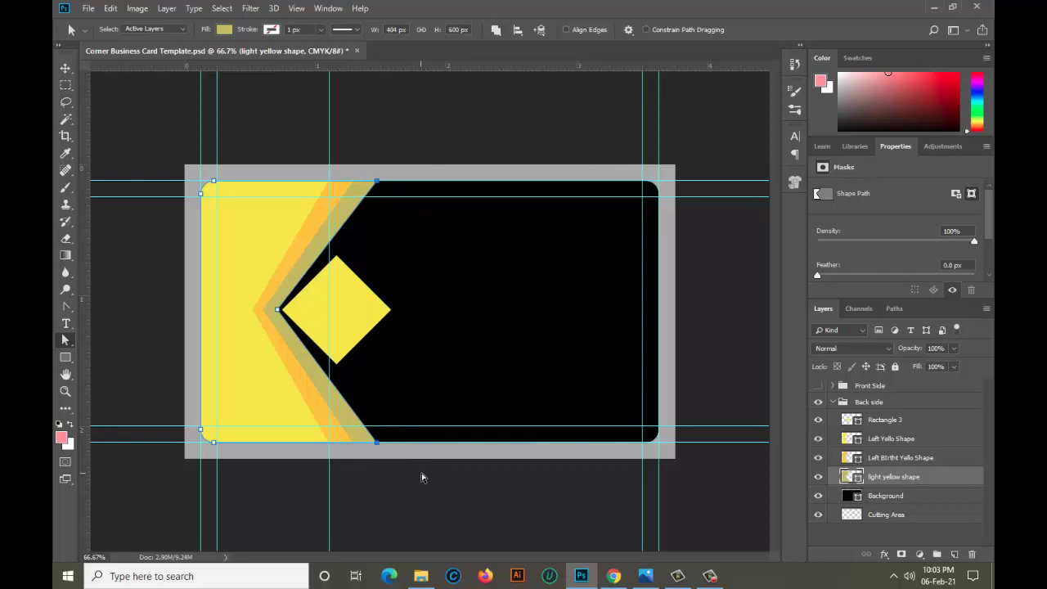
key(Right)
key(Right)
key(Right)
key(Right)
key(Right)
key(Right)
key(Right)
key(Right)
key(Right)
key(Right)
key(Right)
key(Right)
key(Right)
key(Right)
key(Right)
key(Right)
key(Right)
key(Right)
key(Right)
key(Right)
key(Right)
key(Right)
key(Right)
key(Right)
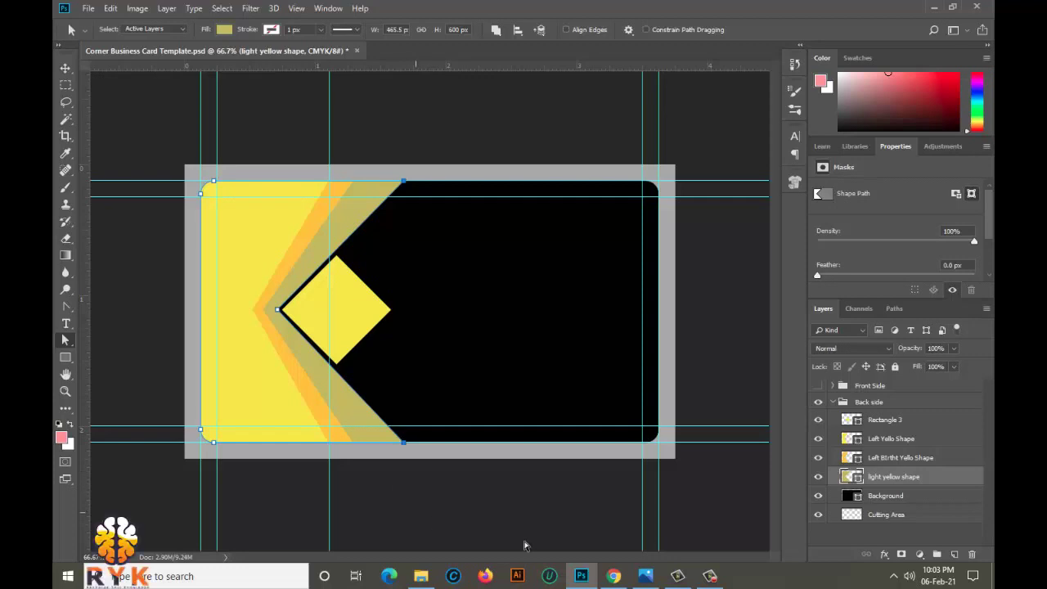
- Push the orange chevron band's right-edge anchors two nudges right, then deselect it
click(893, 460)
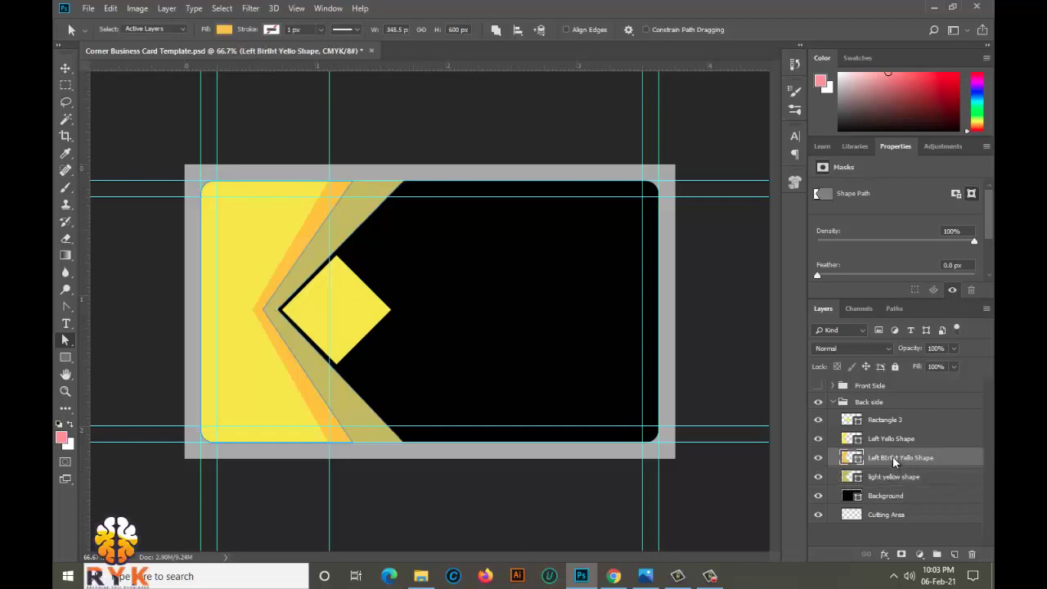
drag(335, 171, 358, 455)
key(Right)
key(Right)
key(Right)
key(Right)
key(Right)
key(Right)
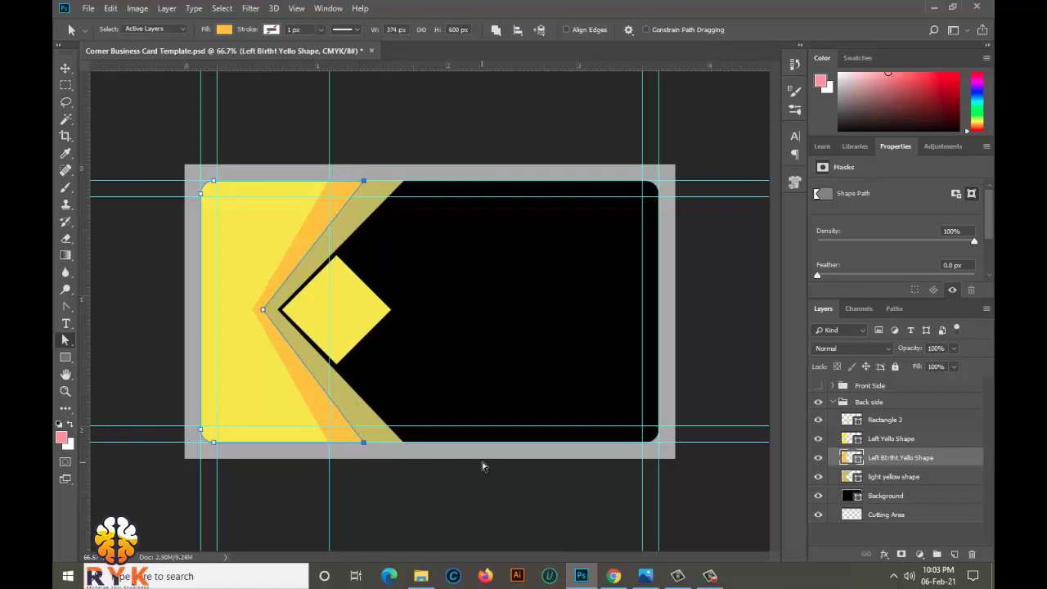
key(Right)
key(Right)
key(Right)
key(Right)
key(Right)
key(Right)
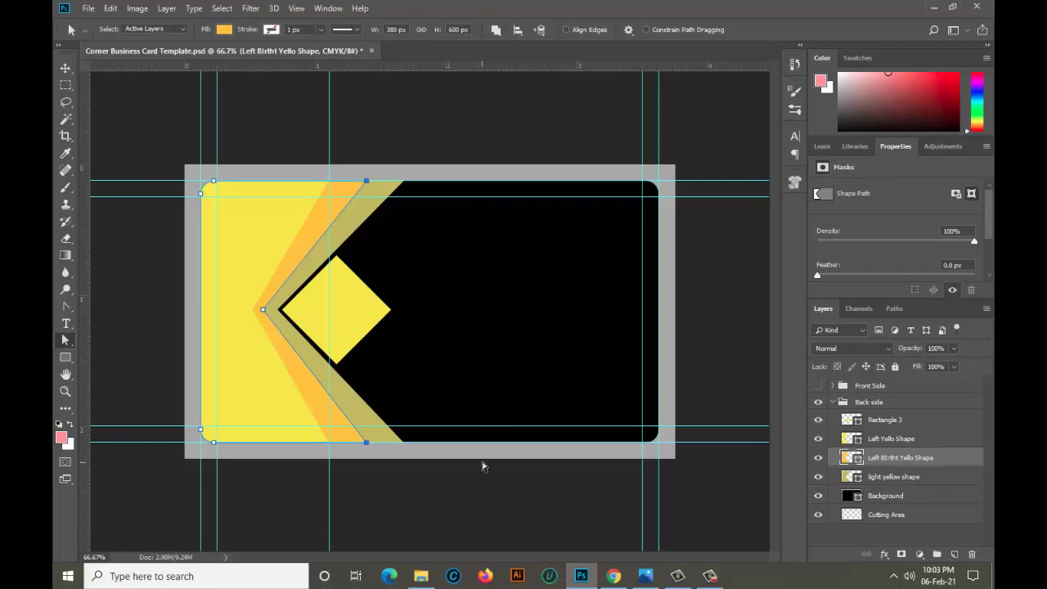
click(891, 540)
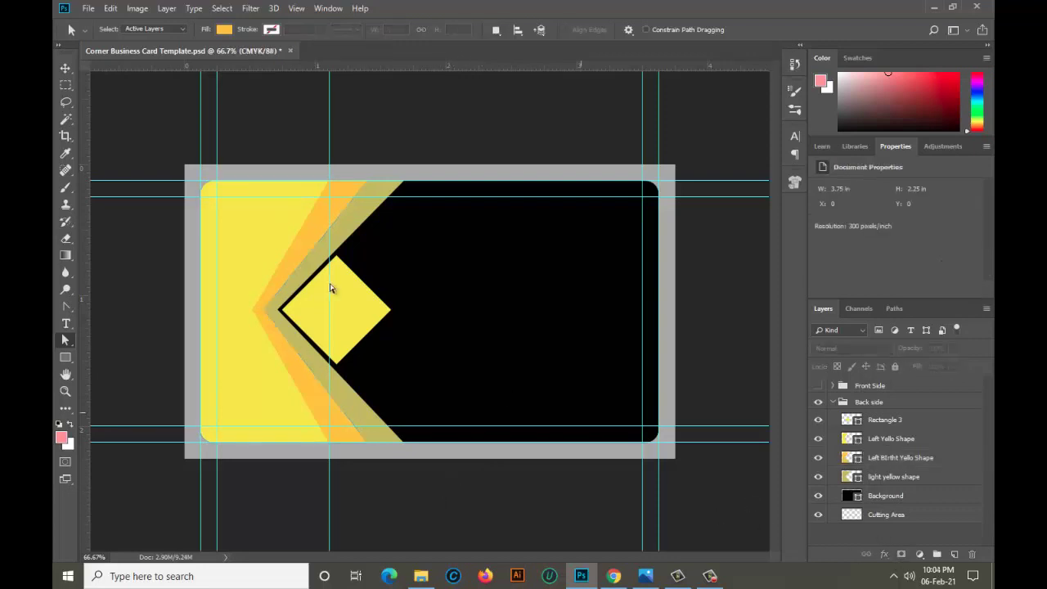
click(892, 423)
- Glance at the reference card in Photos, then minimize it back to Photoshop
click(646, 576)
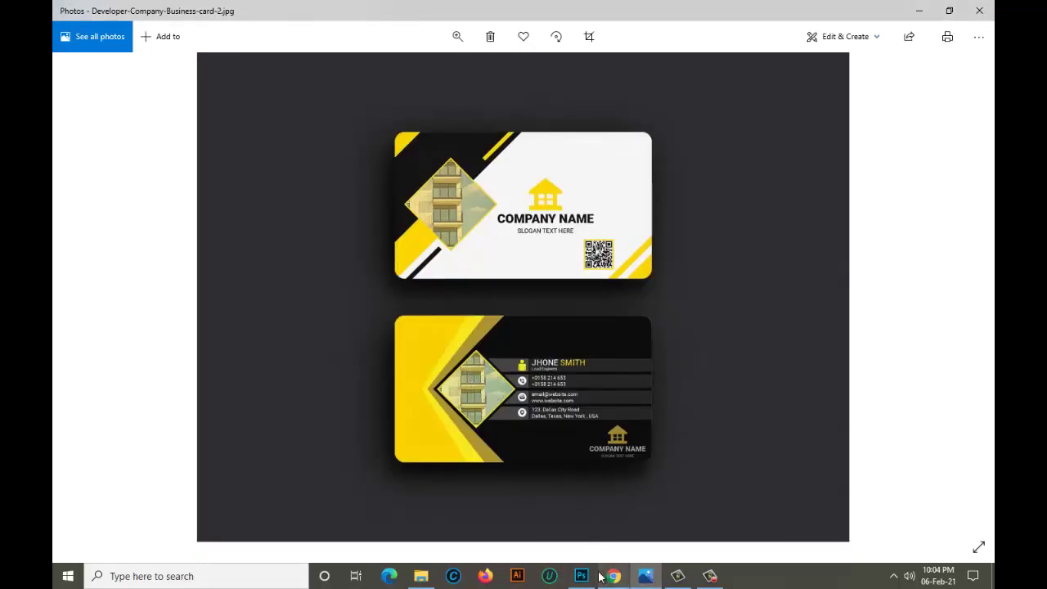
click(643, 577)
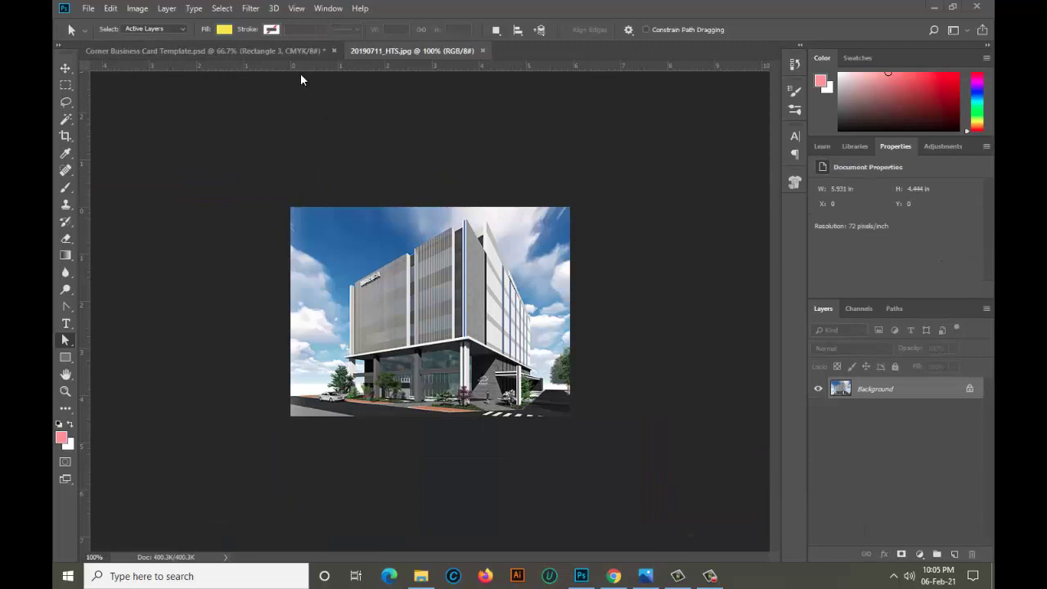
- Copy the whole 20190711_HTS.jpg building photo and paste it in place into the card
click(226, 49)
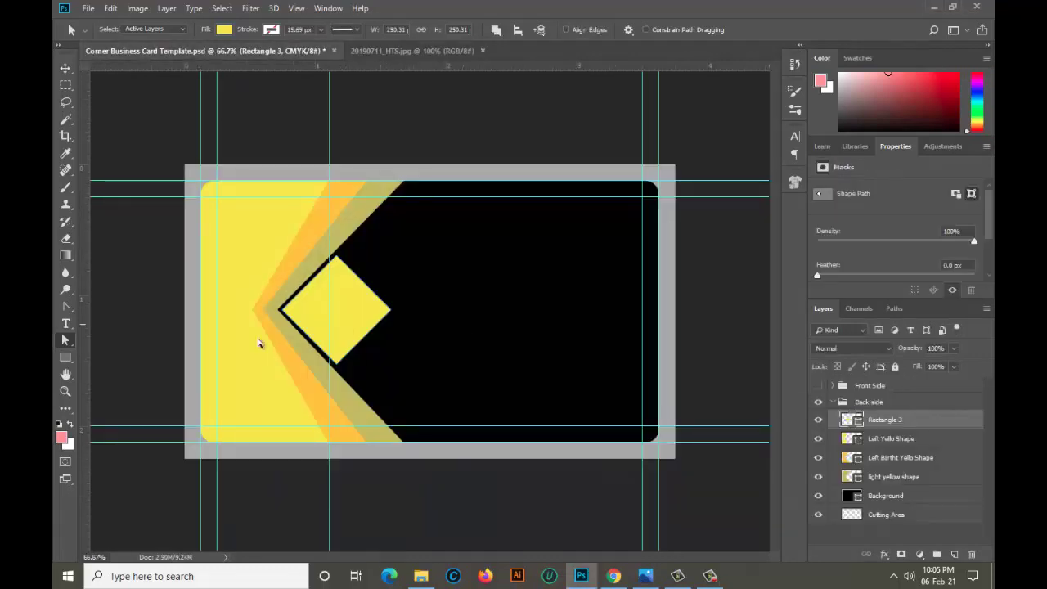
click(385, 52)
key(ctrl+a)
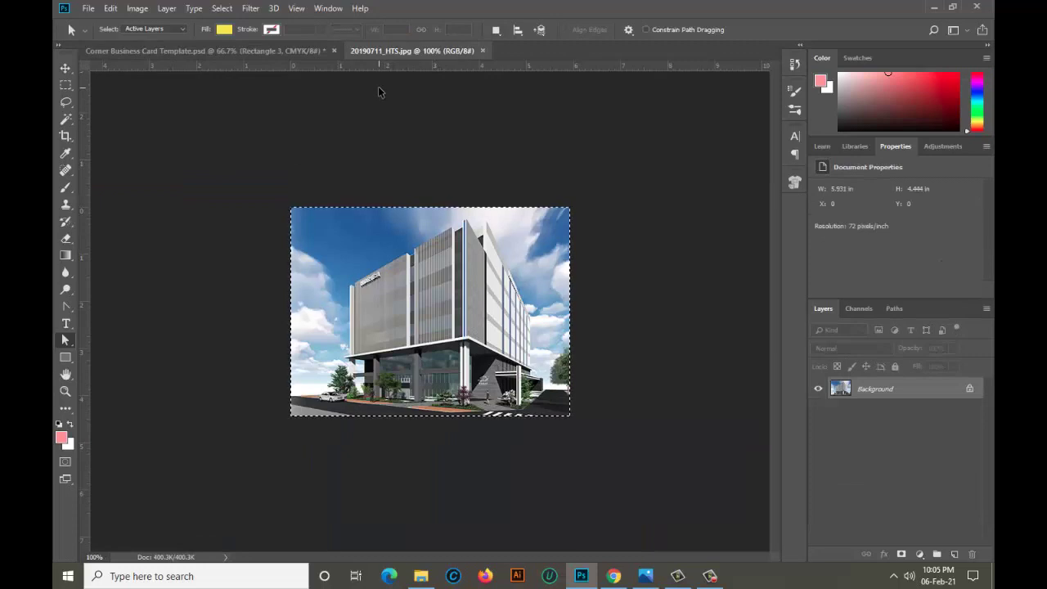
click(134, 50)
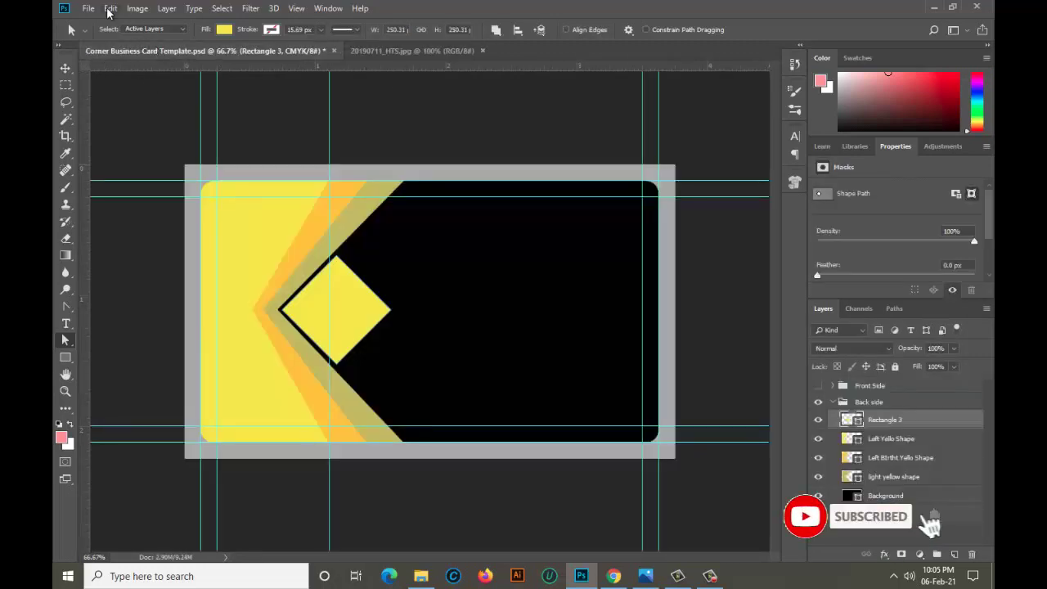
click(109, 9)
mouse_move(163, 137)
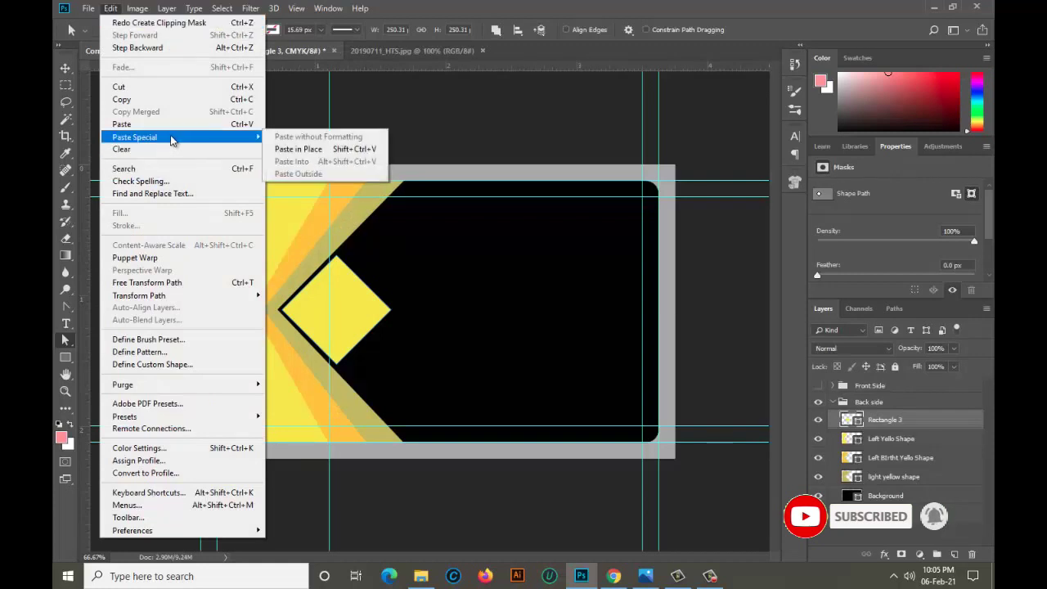
click(301, 150)
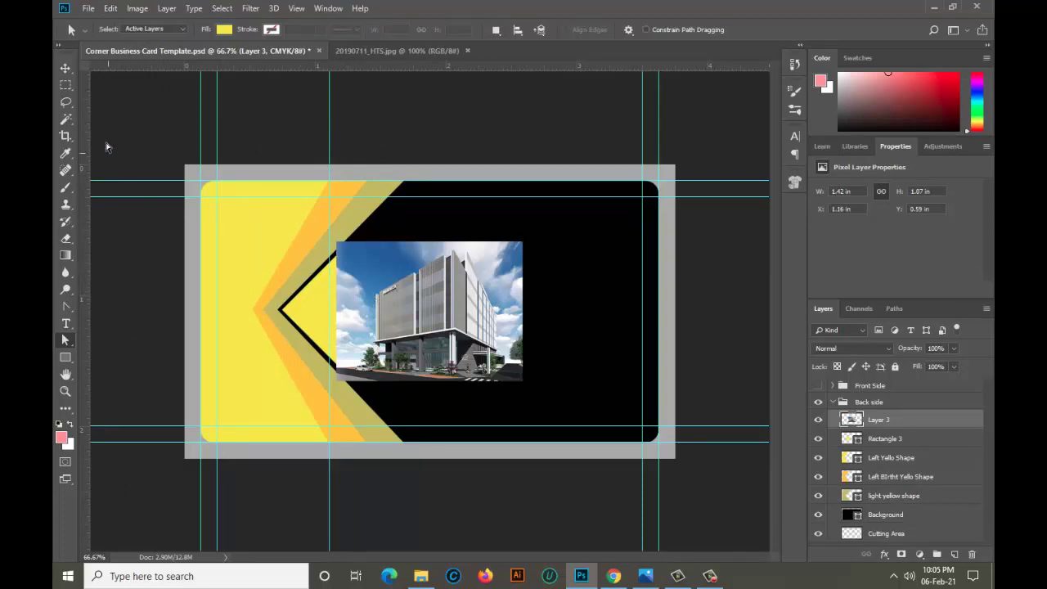
click(65, 69)
- Move the building photo left over the diamond and clip Layer 3 into it
drag(472, 326, 380, 328)
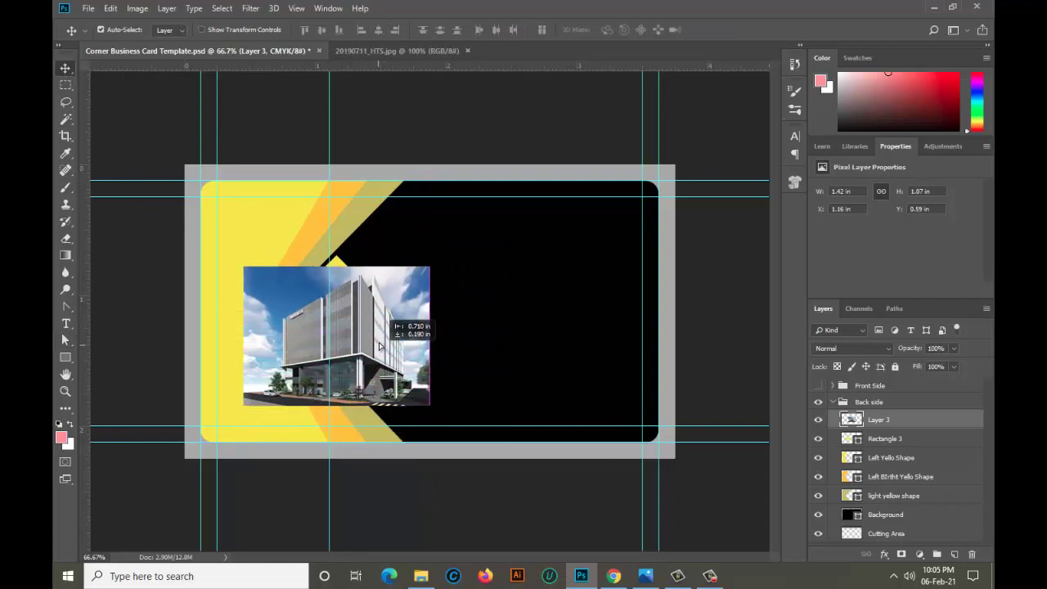
drag(380, 328, 380, 330)
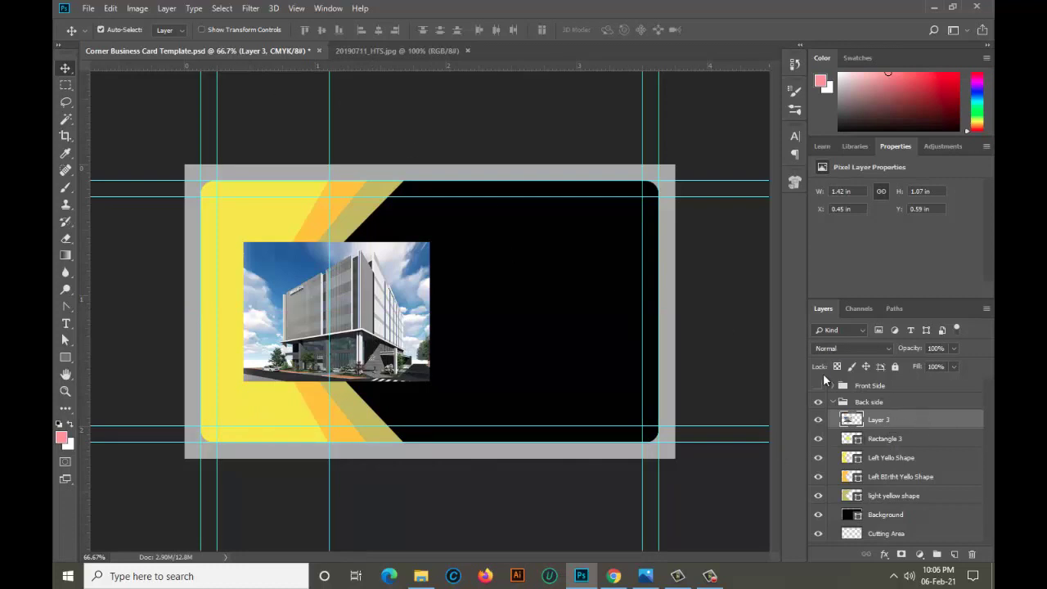
click(167, 8)
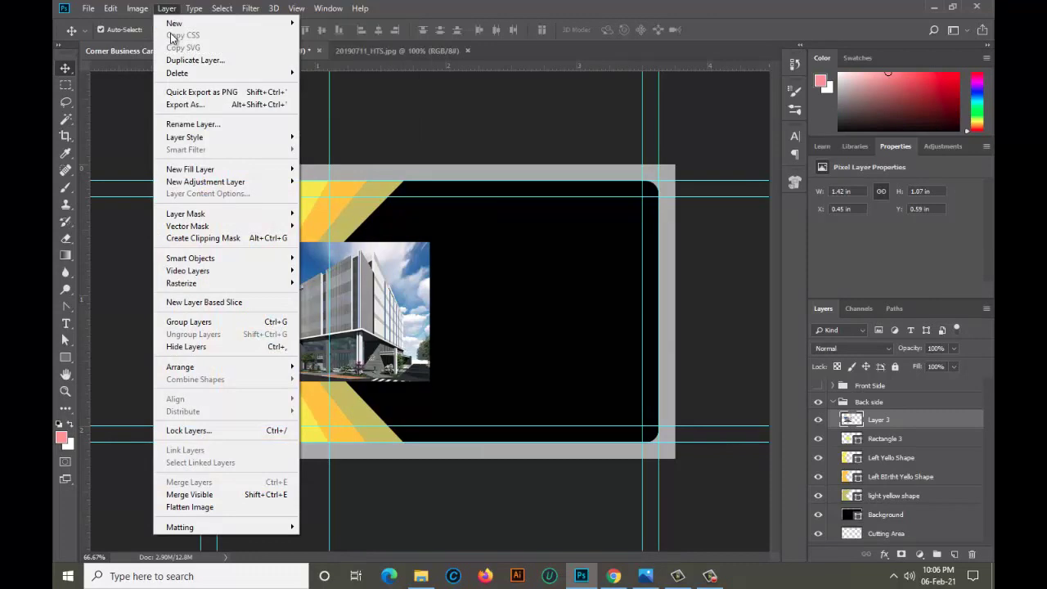
click(219, 237)
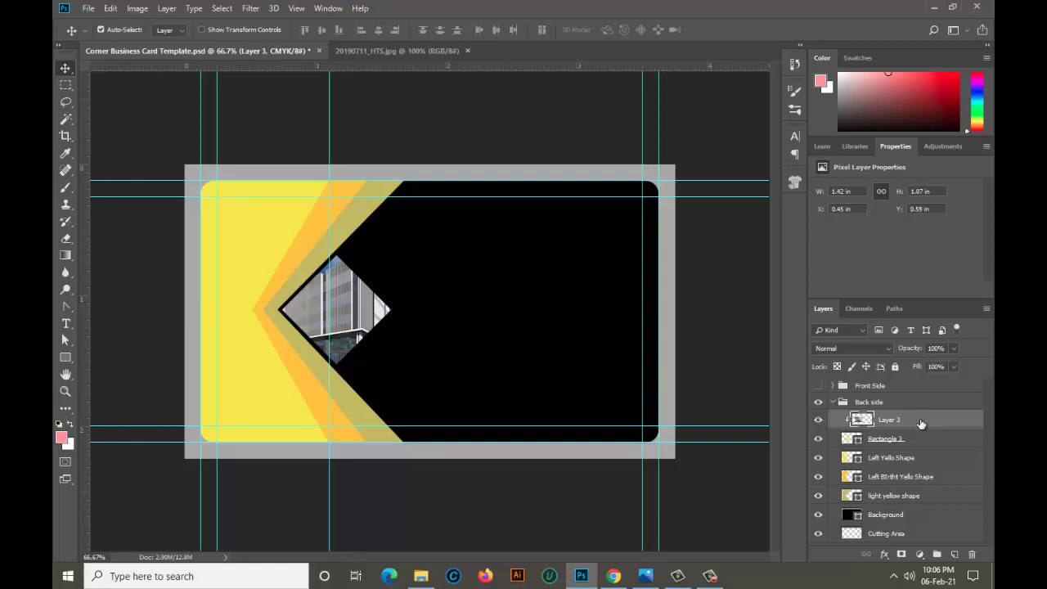
- Scale the clipped building photo to about 76%, shift it slightly left, and commit
click(112, 8)
click(154, 284)
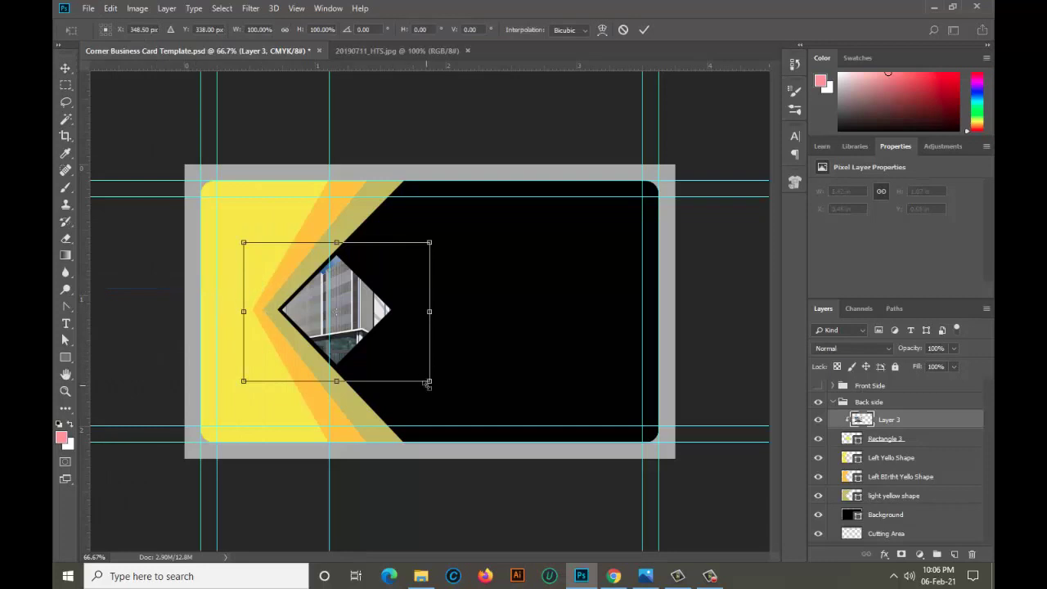
drag(431, 381, 412, 370)
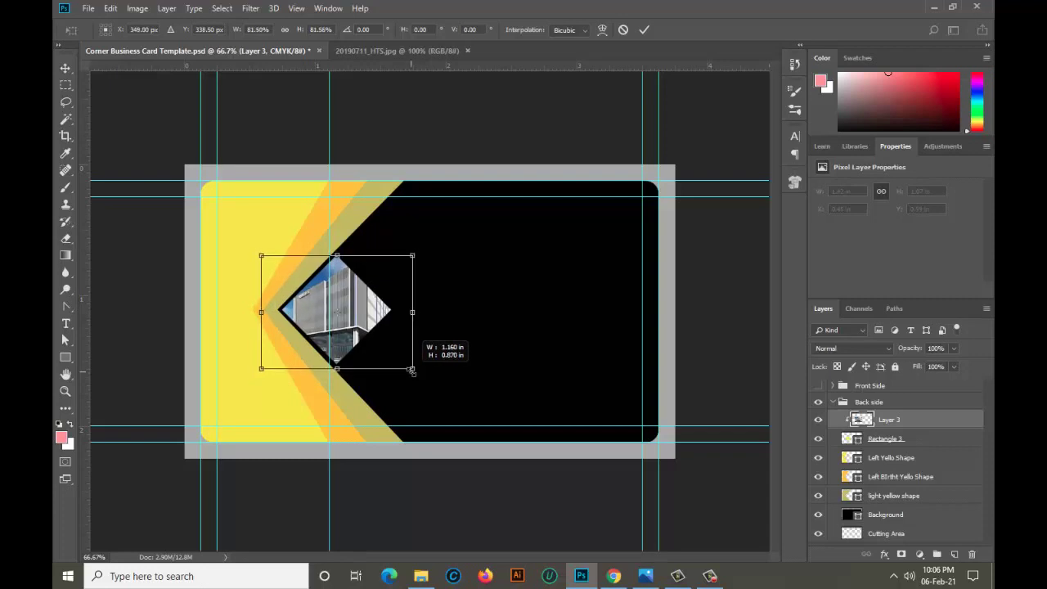
drag(412, 370, 408, 364)
drag(353, 334, 341, 328)
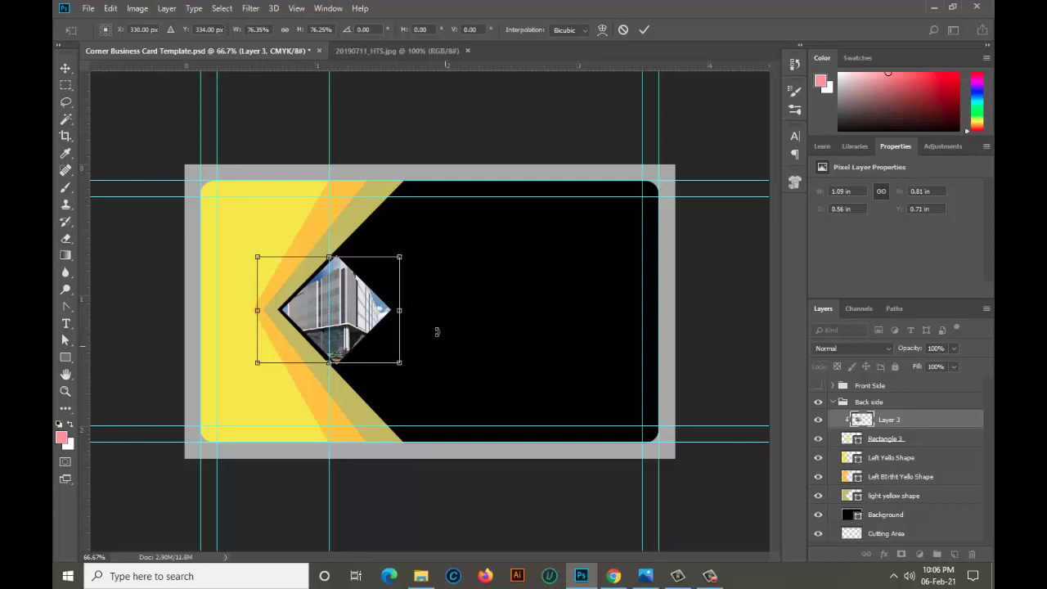
click(643, 31)
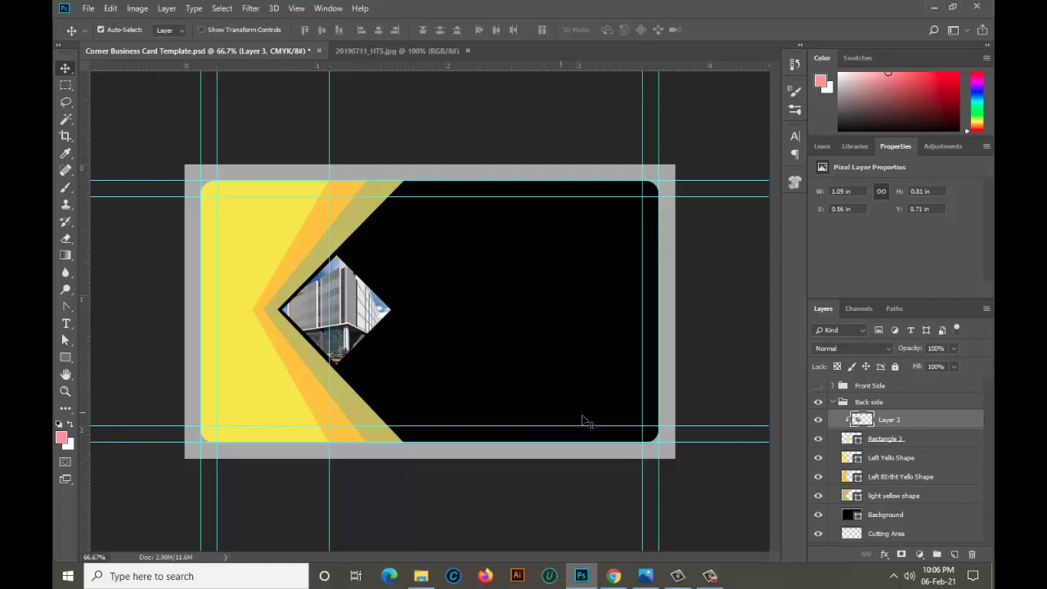
click(909, 439)
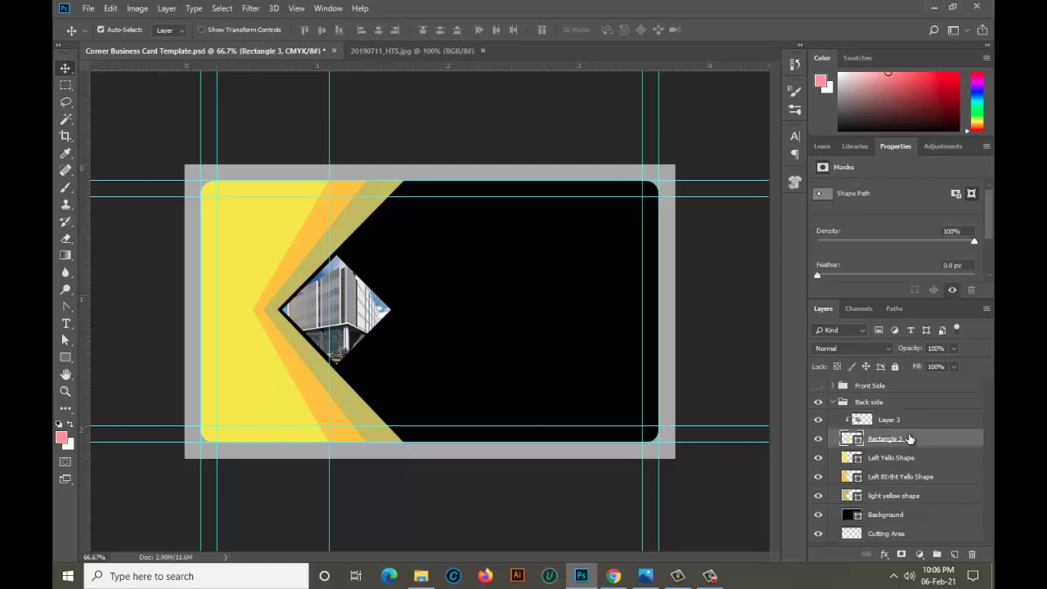
- Give the Rectangle 3 diamond a yellow stroke colour
click(65, 358)
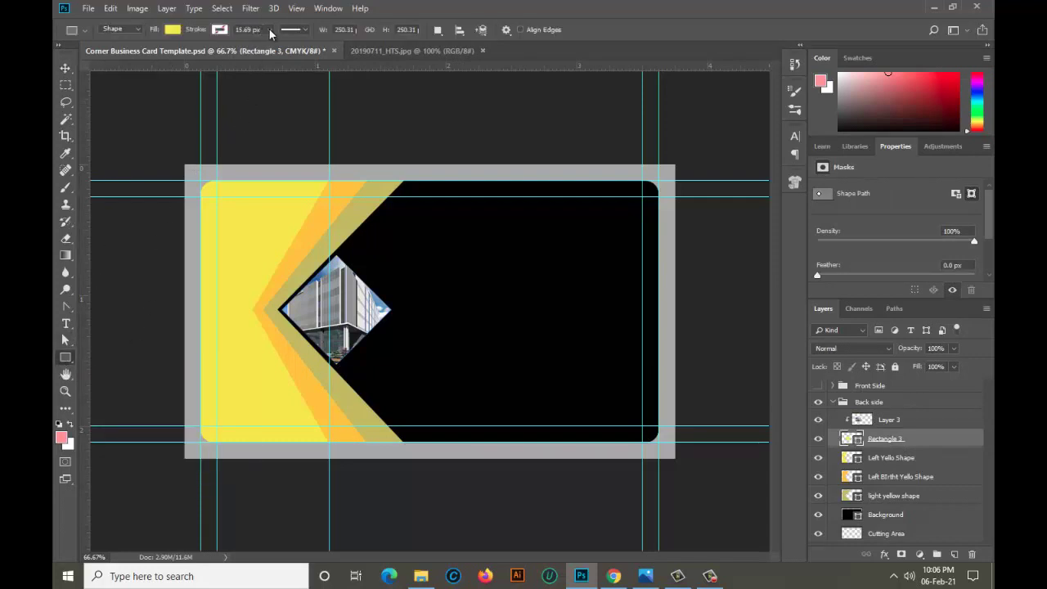
click(219, 33)
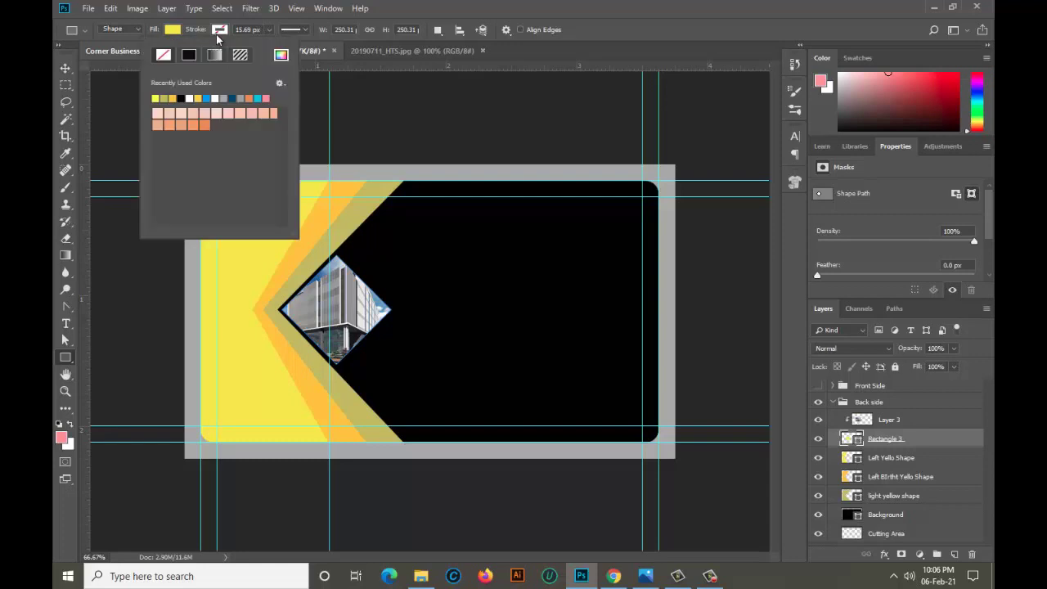
click(157, 96)
click(235, 27)
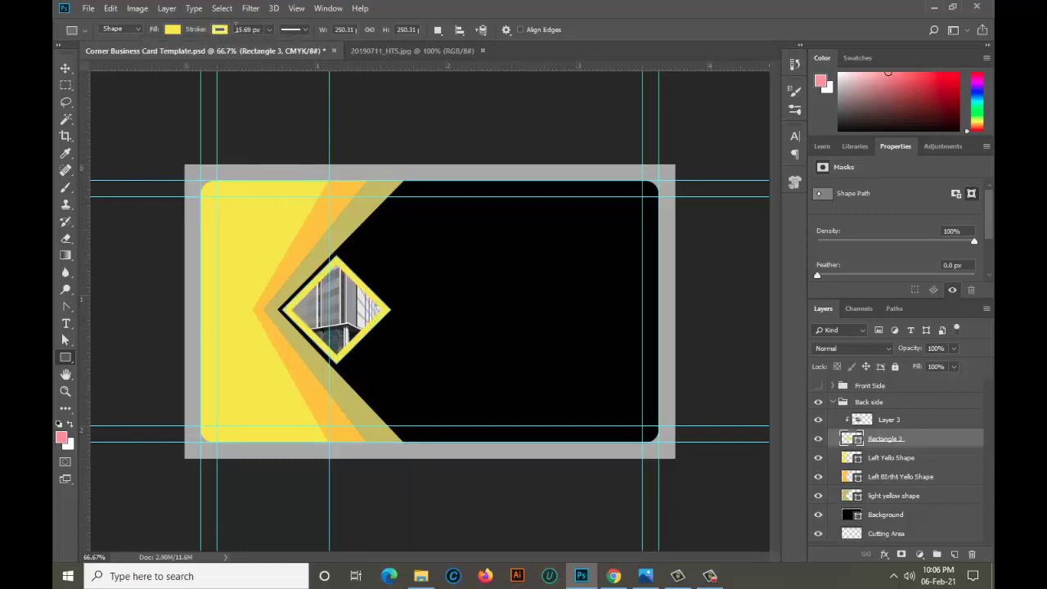
- Set the diamond's stroke width to 7 px, then view the reference business card
drag(258, 30, 233, 29)
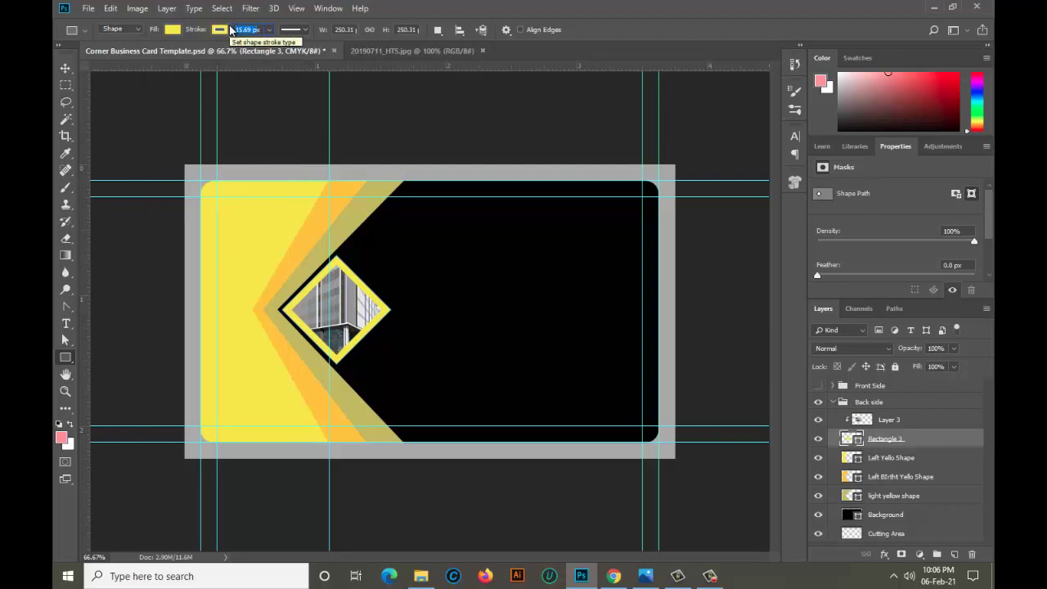
text(4)
key(Return)
click(523, 228)
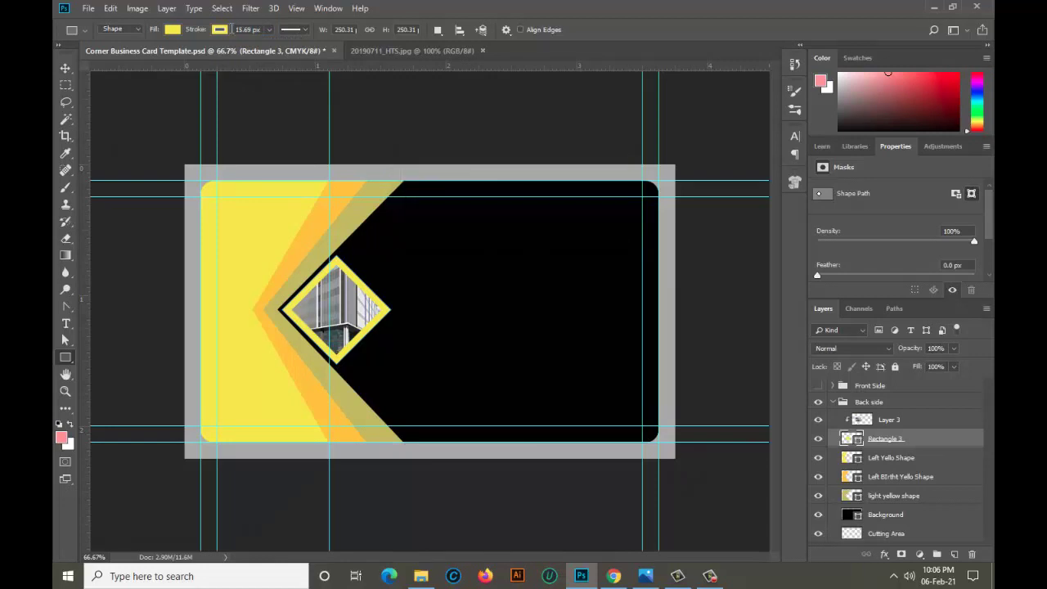
text(7)
key(Return)
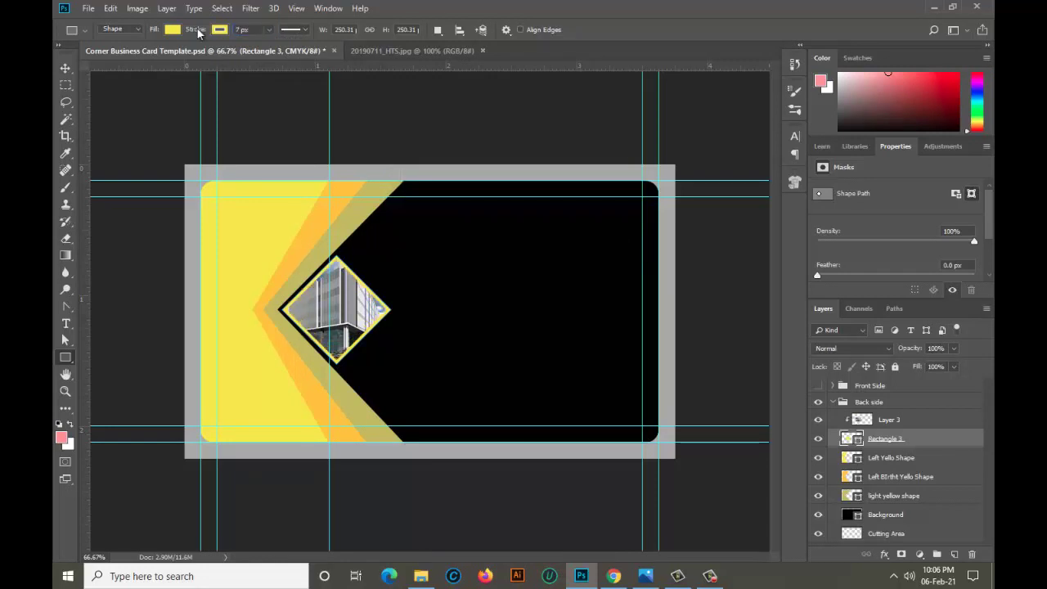
click(898, 459)
click(883, 440)
click(645, 575)
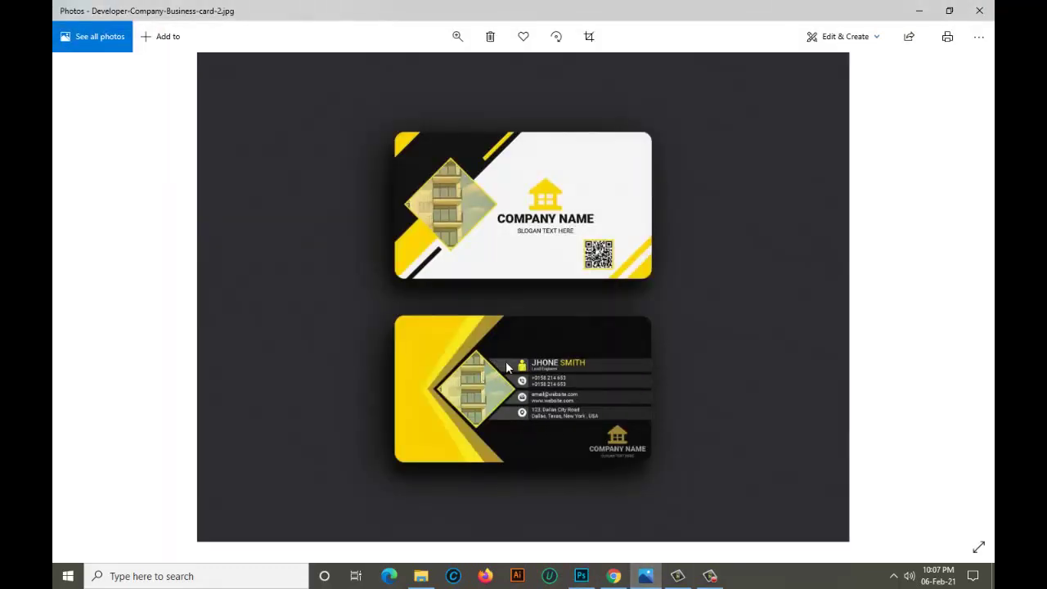
click(658, 576)
mouse_move(645, 575)
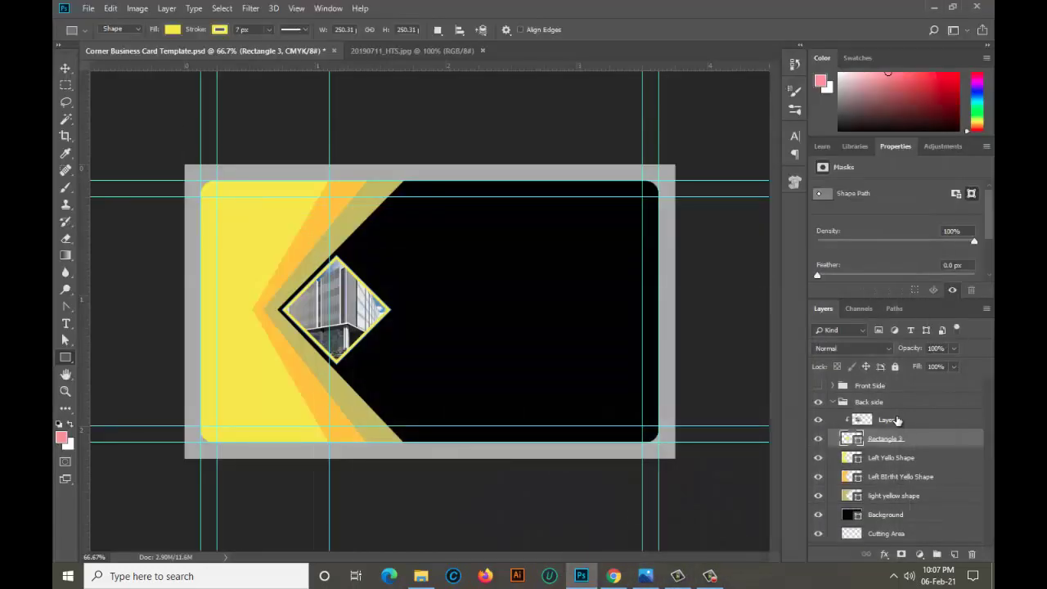
- Add a new layer above the photo and draw a rectangle beside the diamond
click(896, 420)
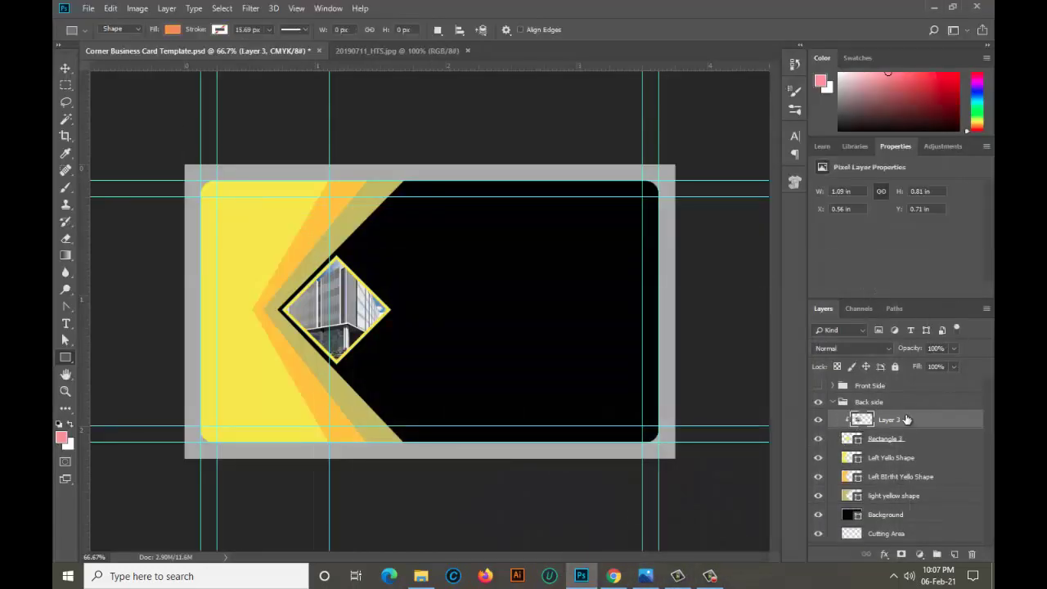
click(955, 555)
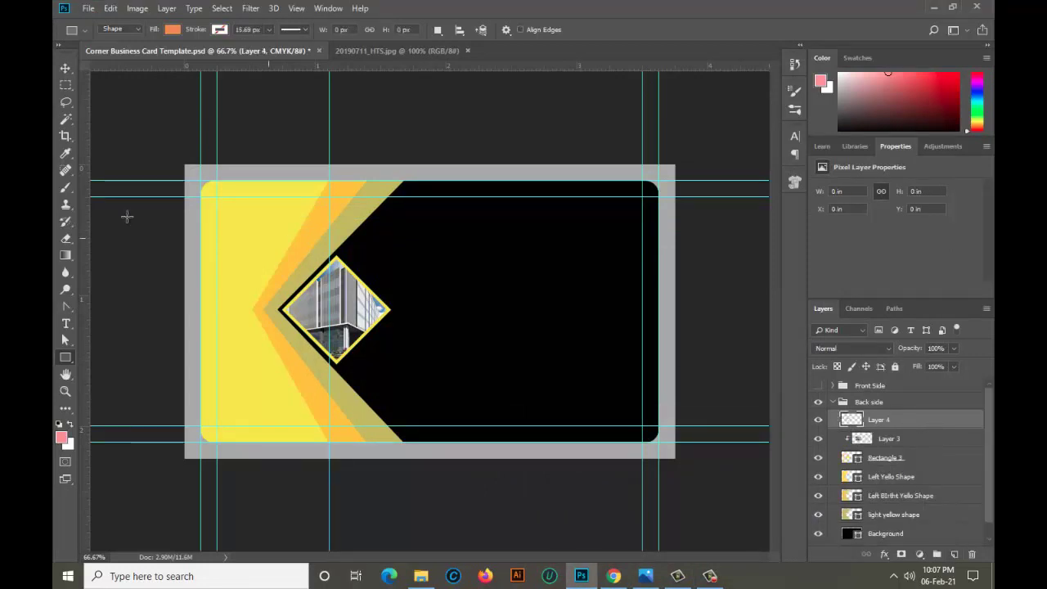
right_click(65, 355)
click(107, 356)
drag(345, 256, 432, 277)
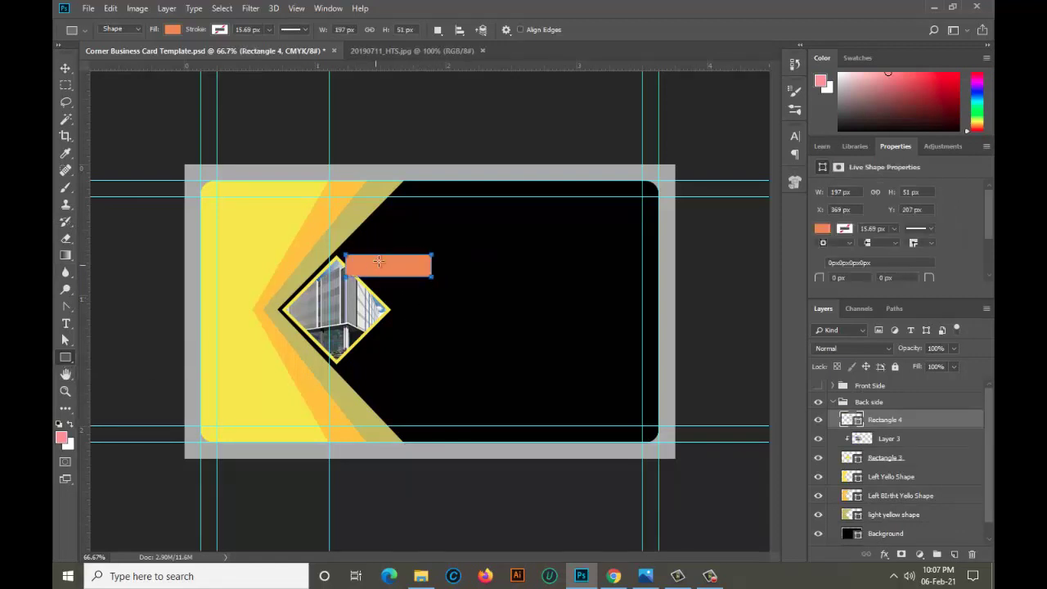
- Fill the new rectangle with grey 616161
click(173, 29)
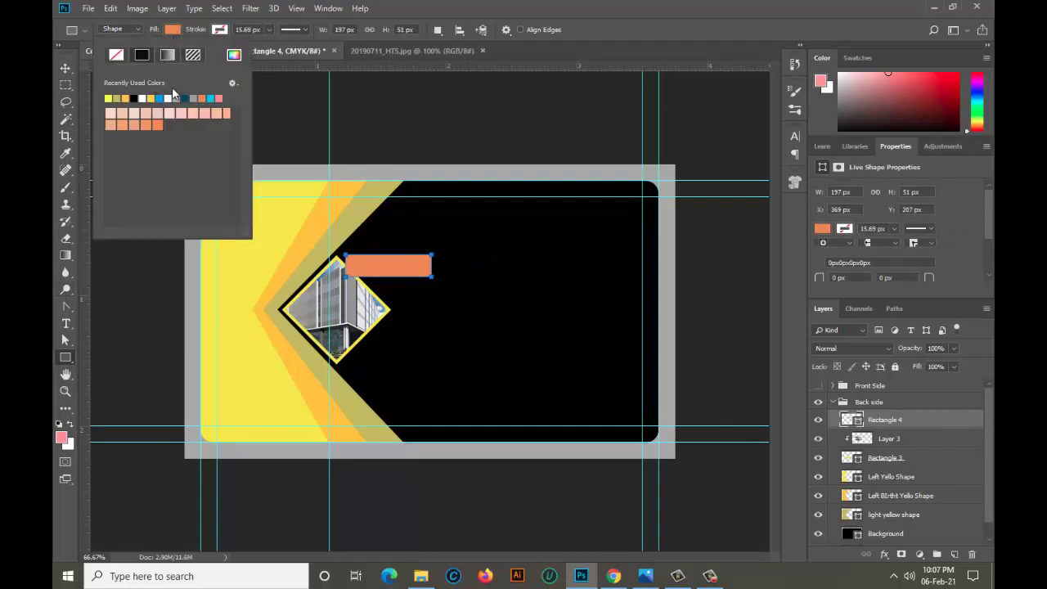
click(234, 55)
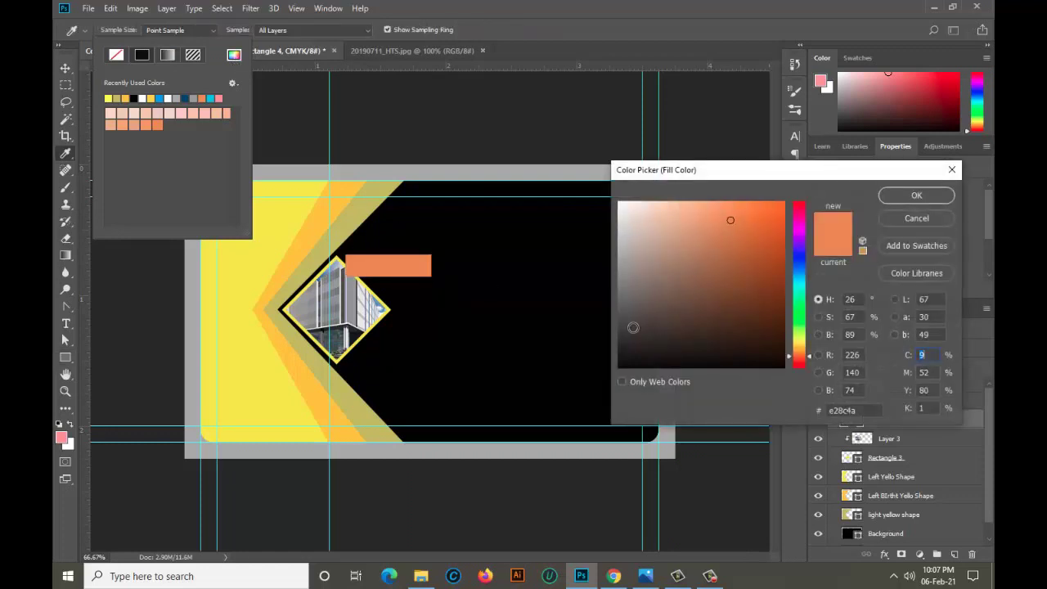
click(618, 304)
click(916, 196)
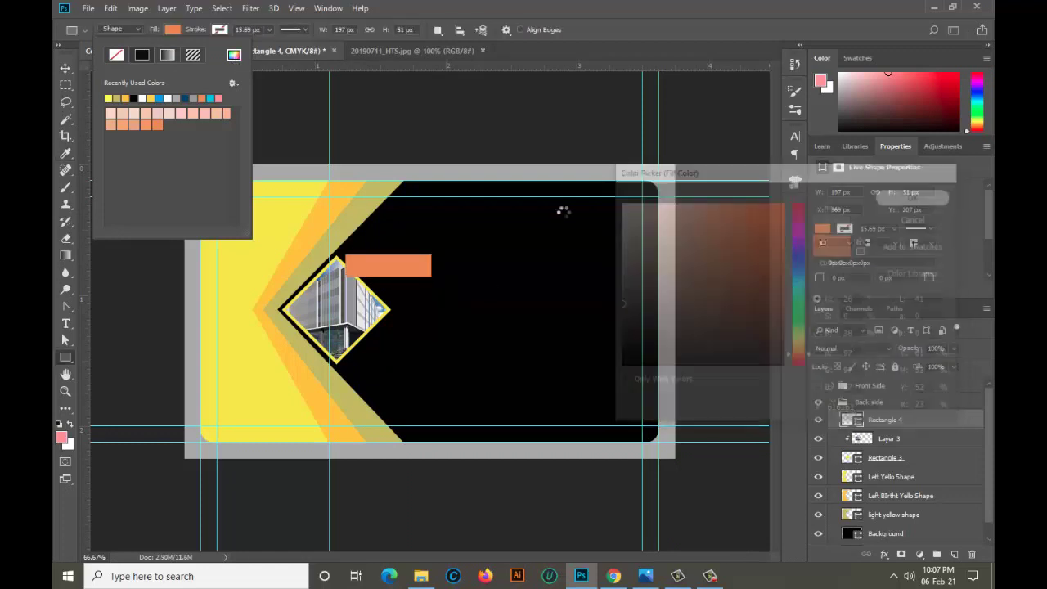
click(65, 68)
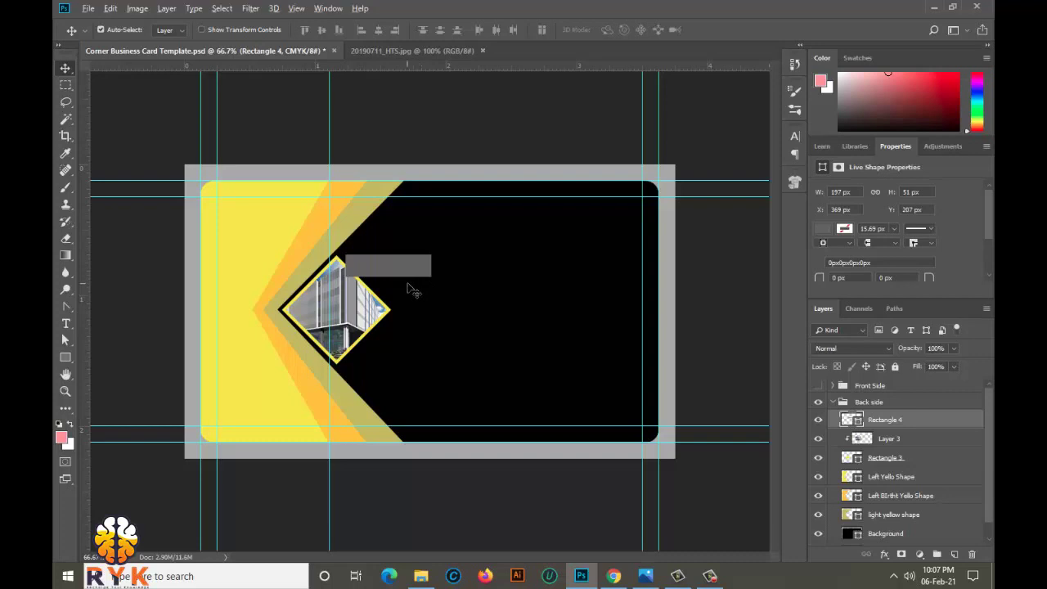
- Alt-drag a copy of the grey bar below the original, leaving a small gap
drag(402, 268, 406, 297)
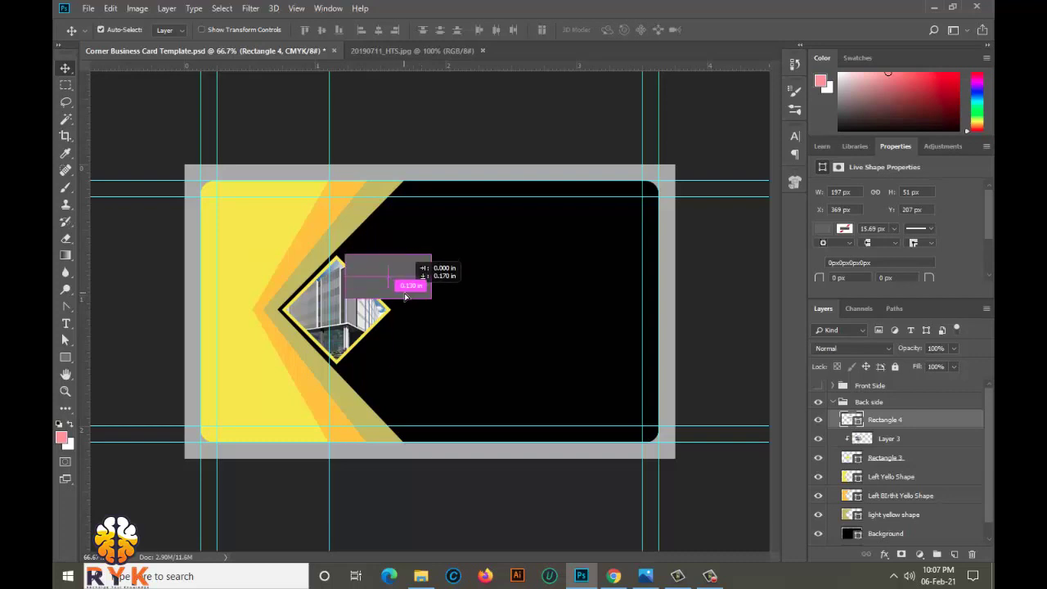
drag(405, 297, 411, 309)
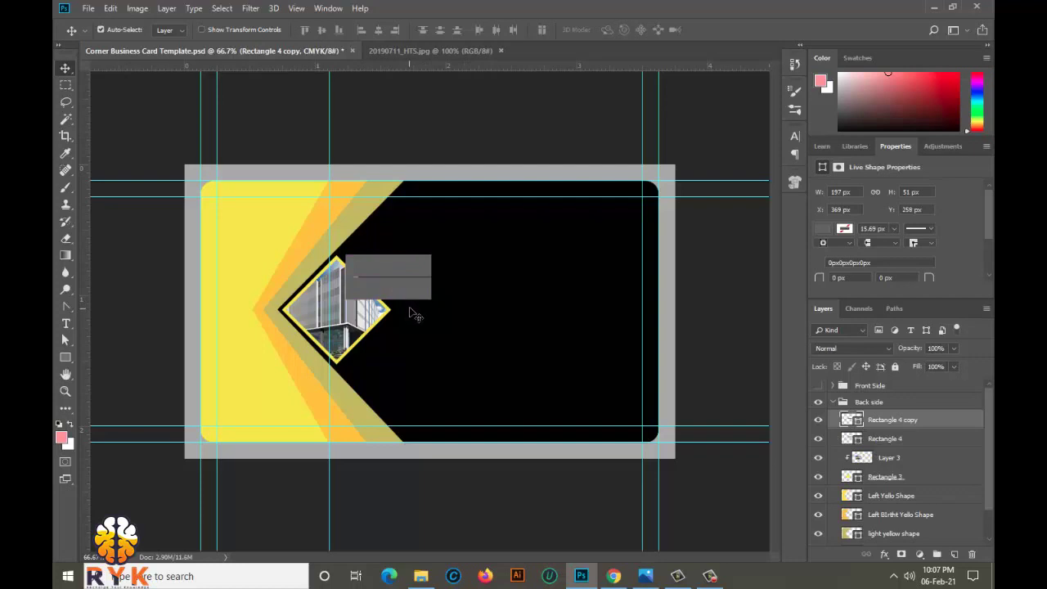
drag(410, 309, 436, 330)
key(Down)
click(645, 576)
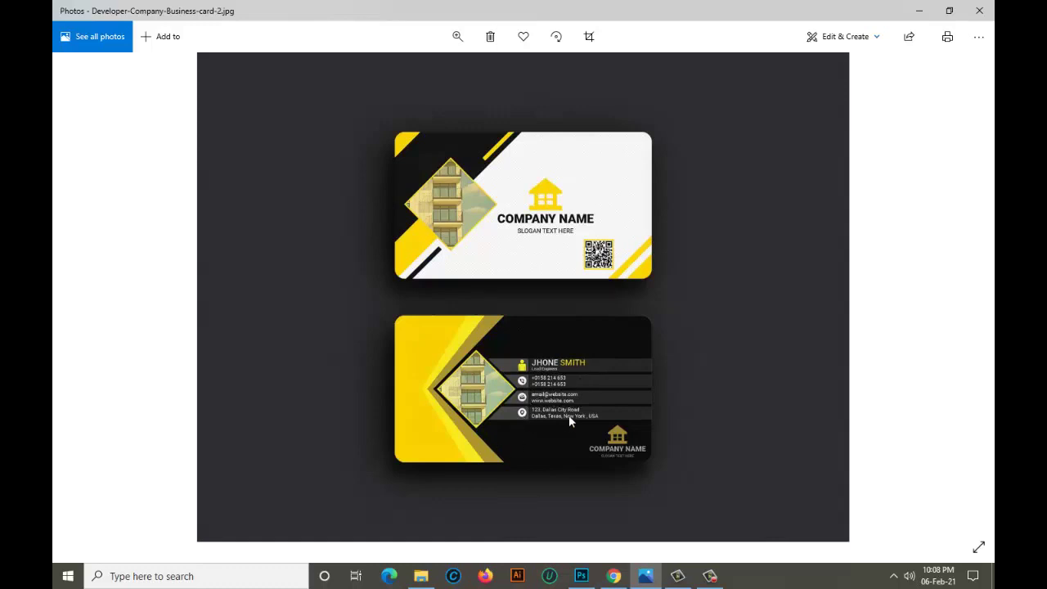
click(646, 575)
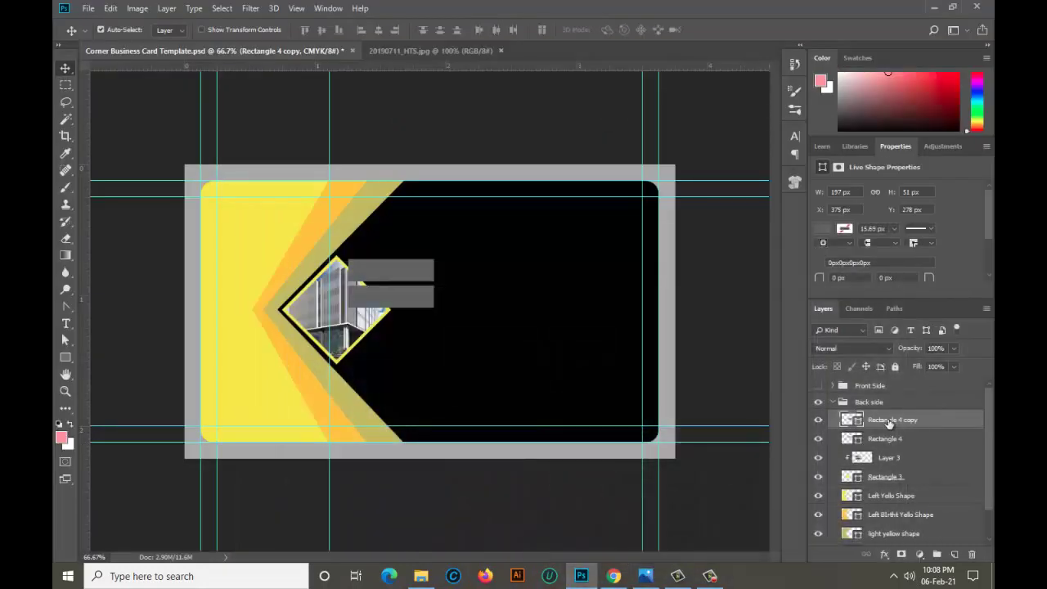
- Zoom to 100% and trim the lower grey bar from its left end to about 137 px
click(887, 438)
key(ctrl+plus)
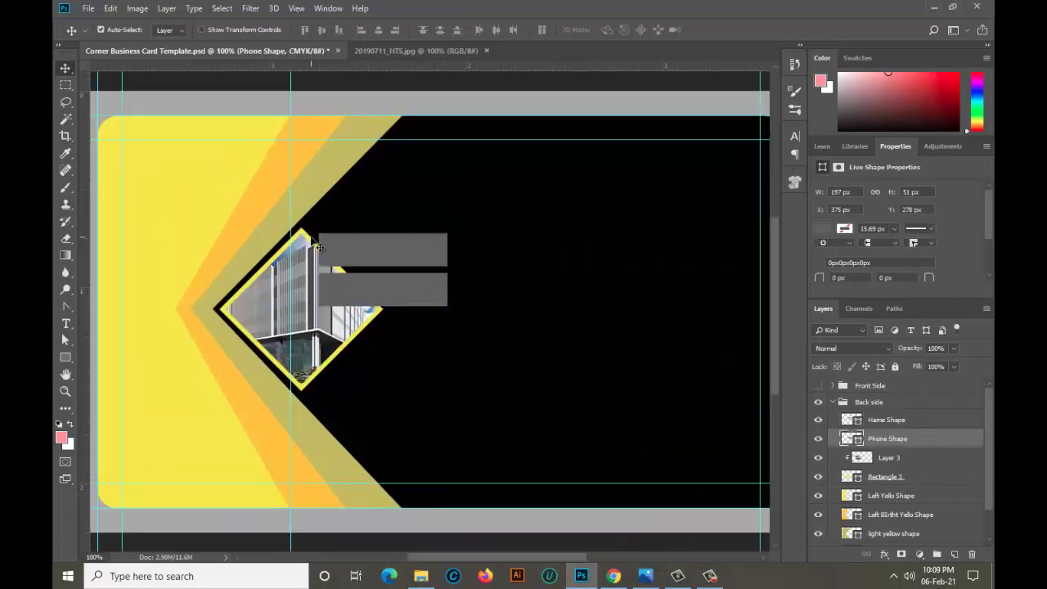
click(66, 340)
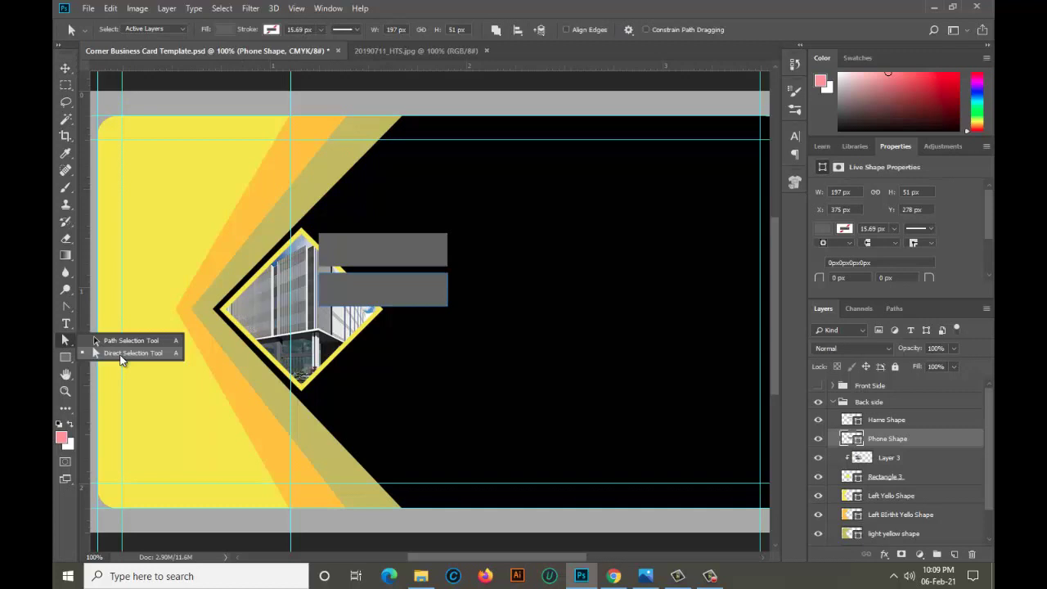
click(120, 354)
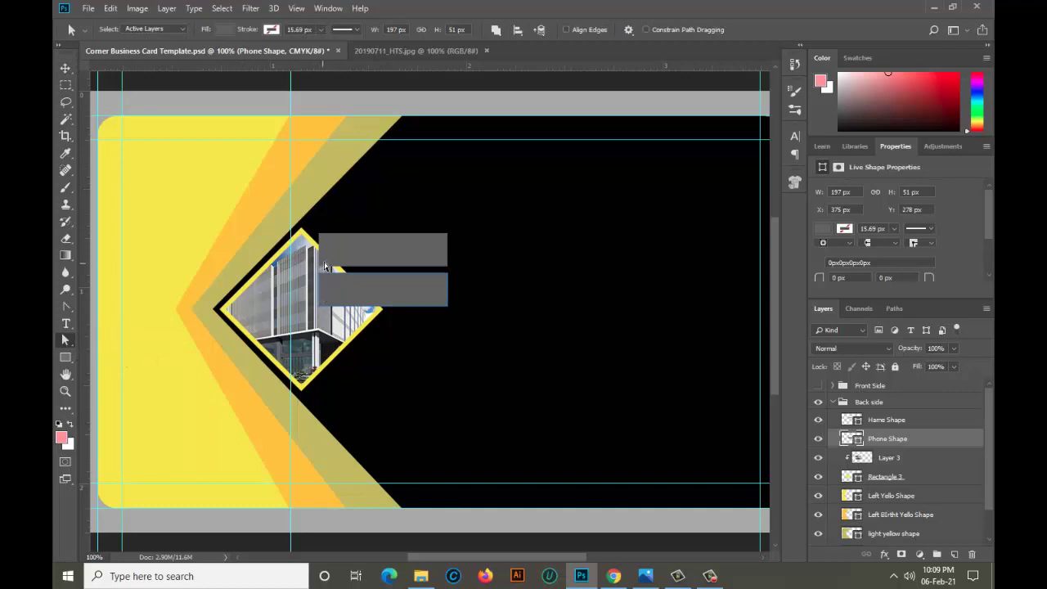
click(355, 298)
key(Right)
key(Right)
key(Right)
key(Right)
key(Right)
key(Right)
key(Right)
key(Right)
key(Right)
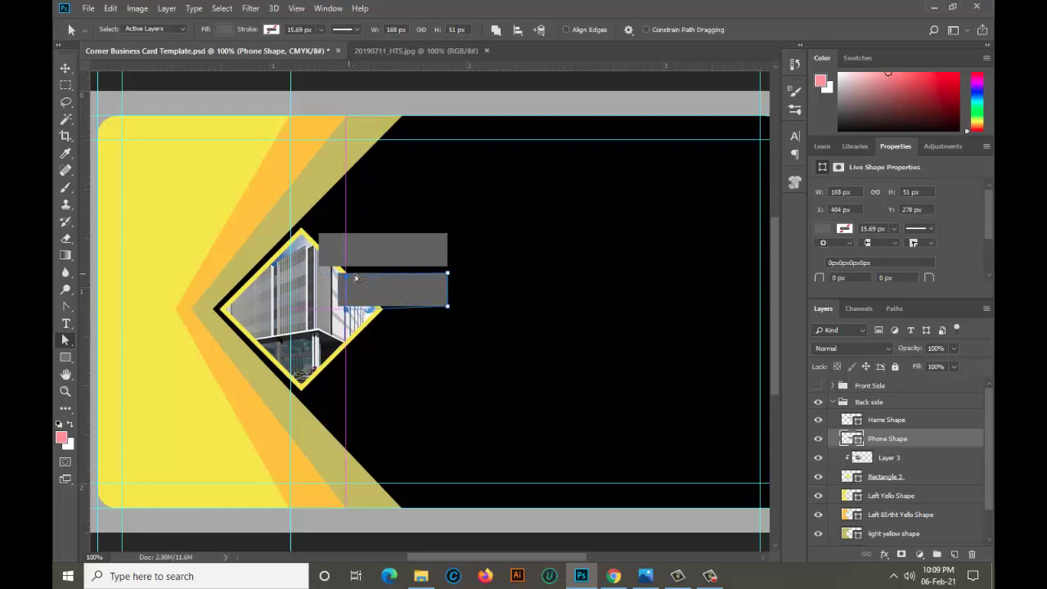
drag(340, 278, 363, 277)
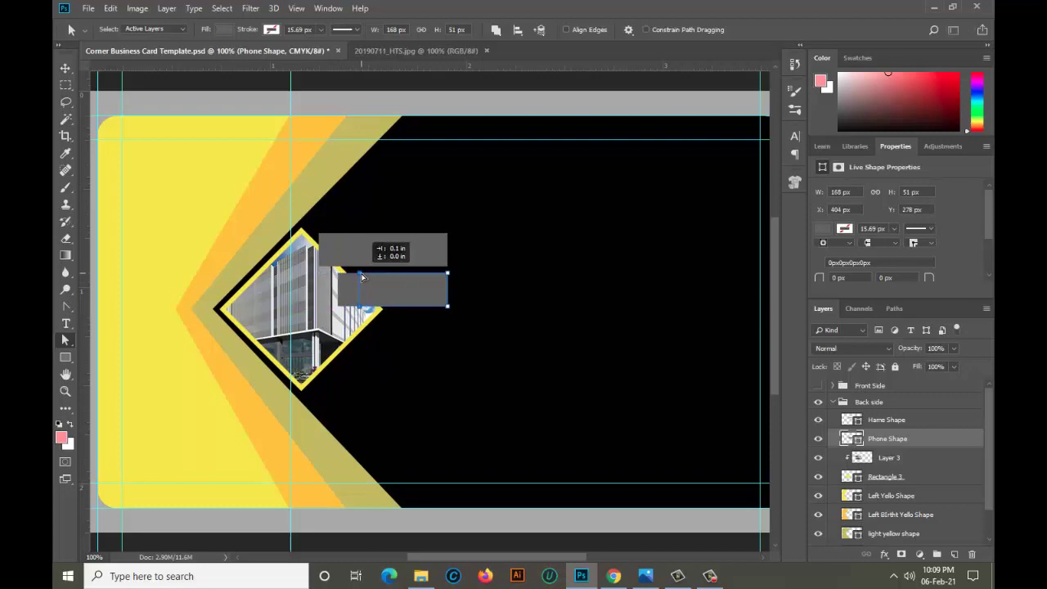
drag(363, 277, 363, 307)
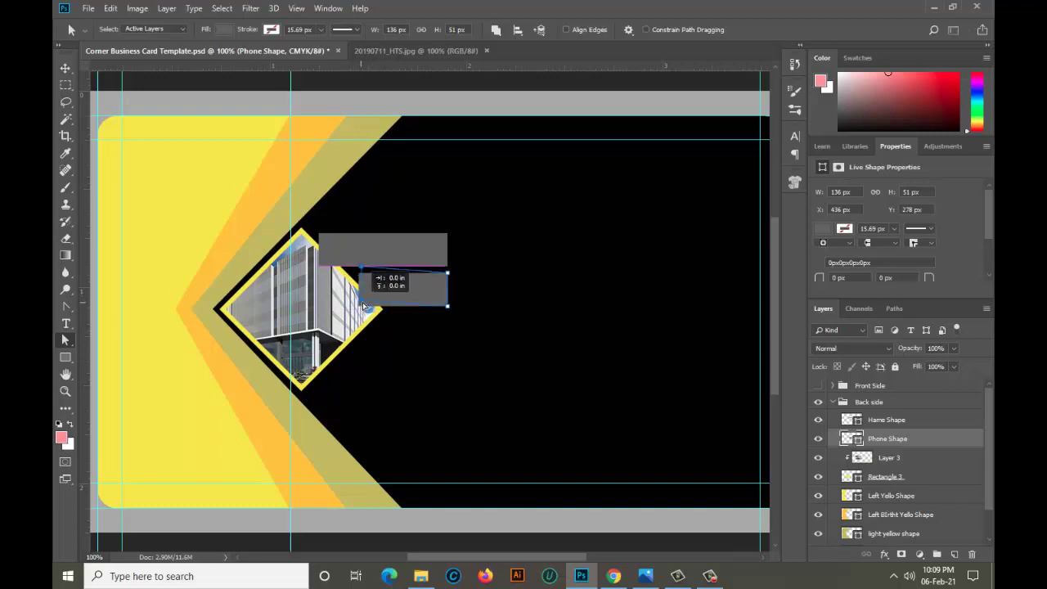
drag(362, 306, 360, 308)
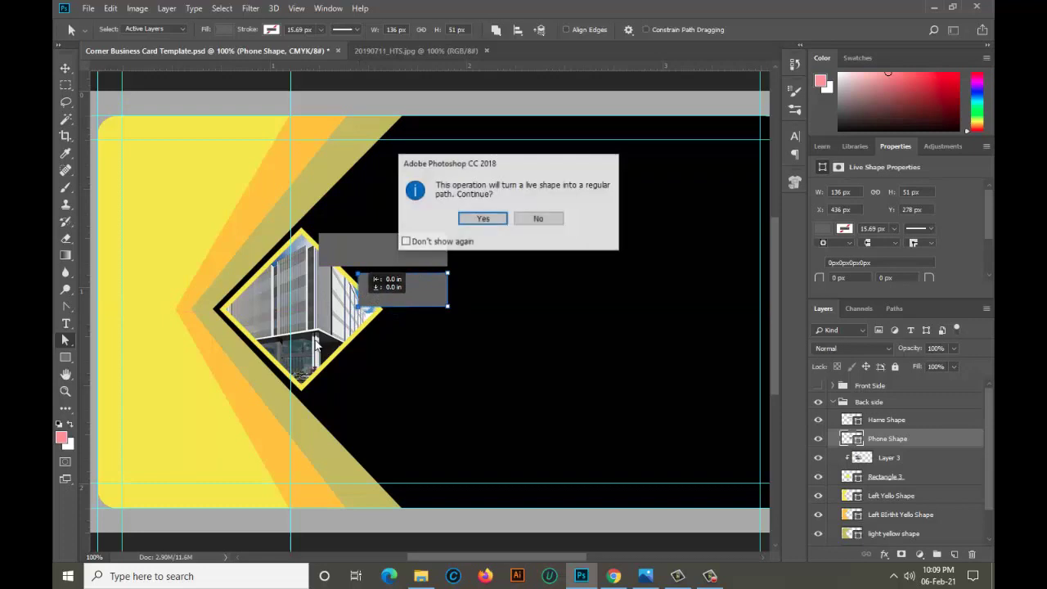
click(481, 218)
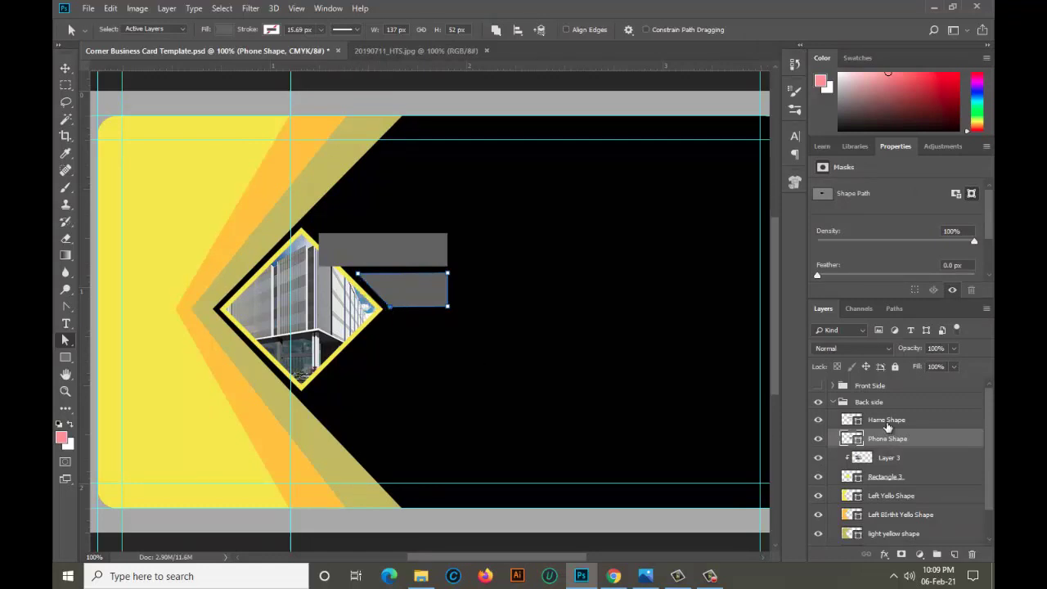
- Slant the upper bar's lower-left corner rightward, converting it to a path
click(886, 420)
click(331, 262)
drag(336, 267, 354, 267)
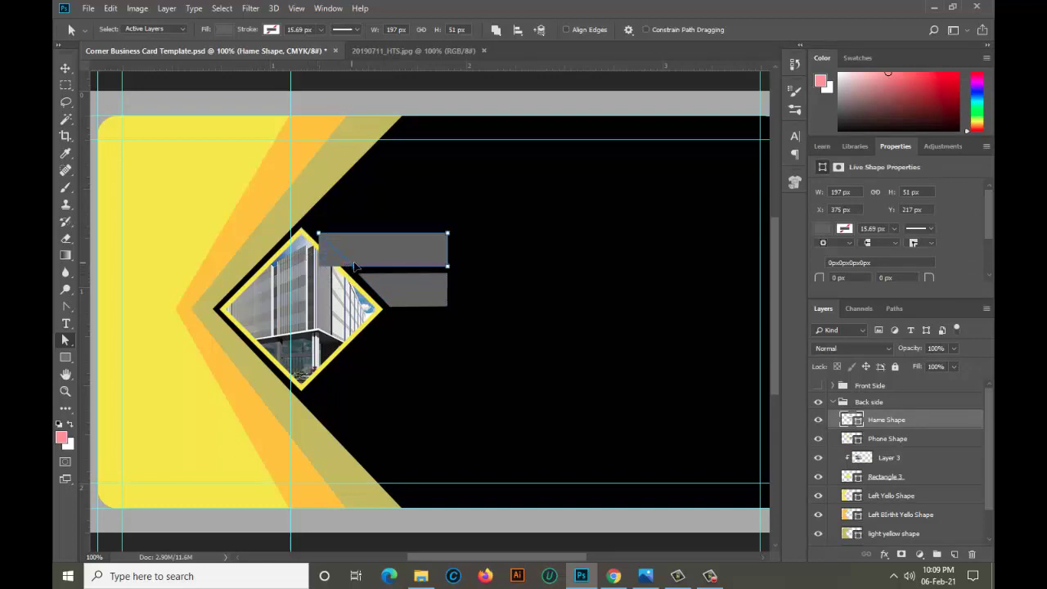
click(480, 219)
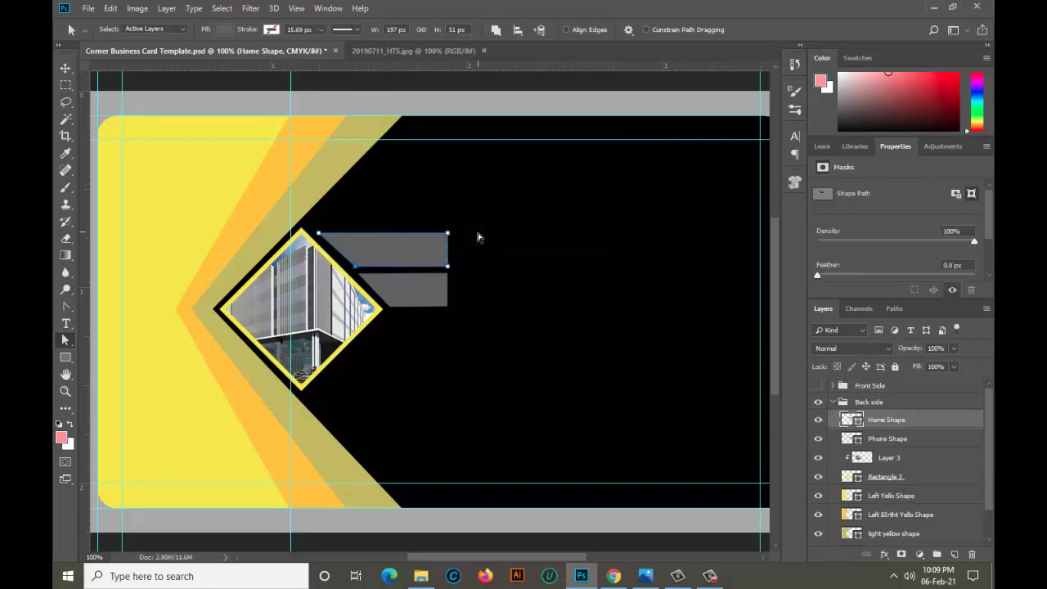
click(899, 439)
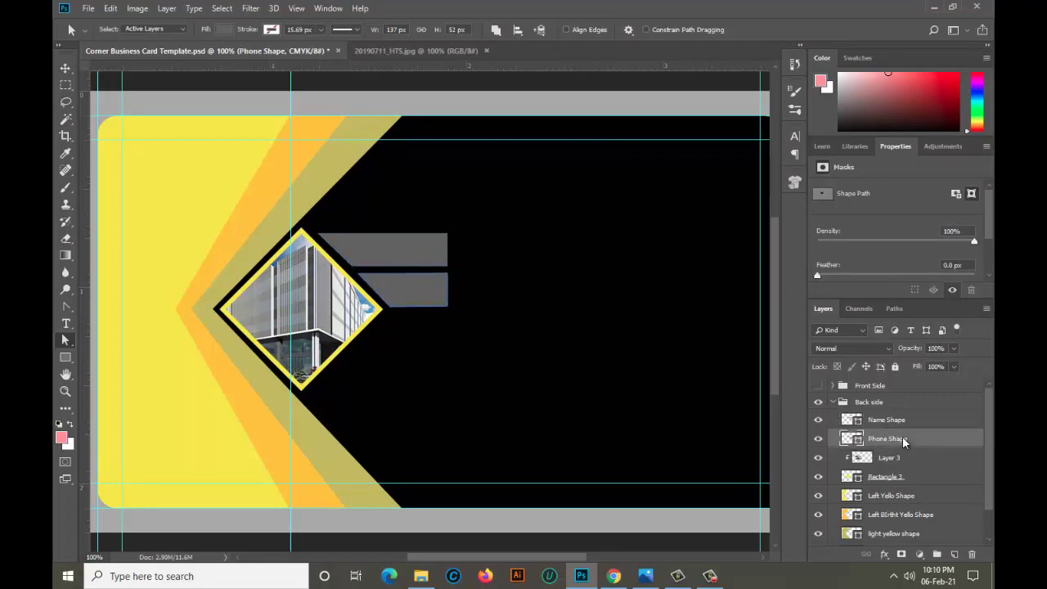
- Duplicate the Name Shape and Phone Shape bar layers
shift+click(897, 420)
right_click(916, 425)
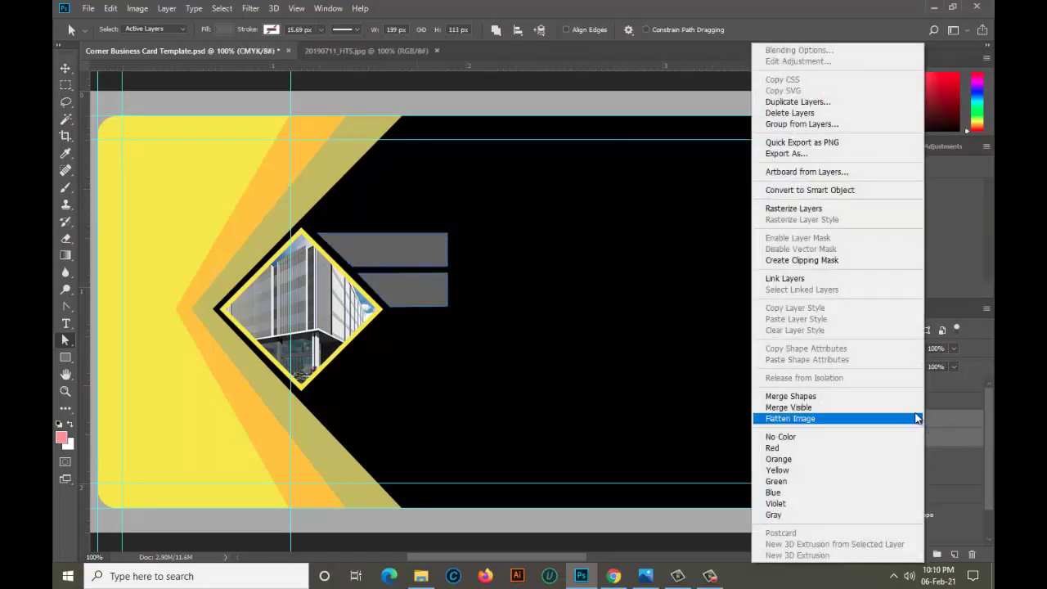
click(820, 103)
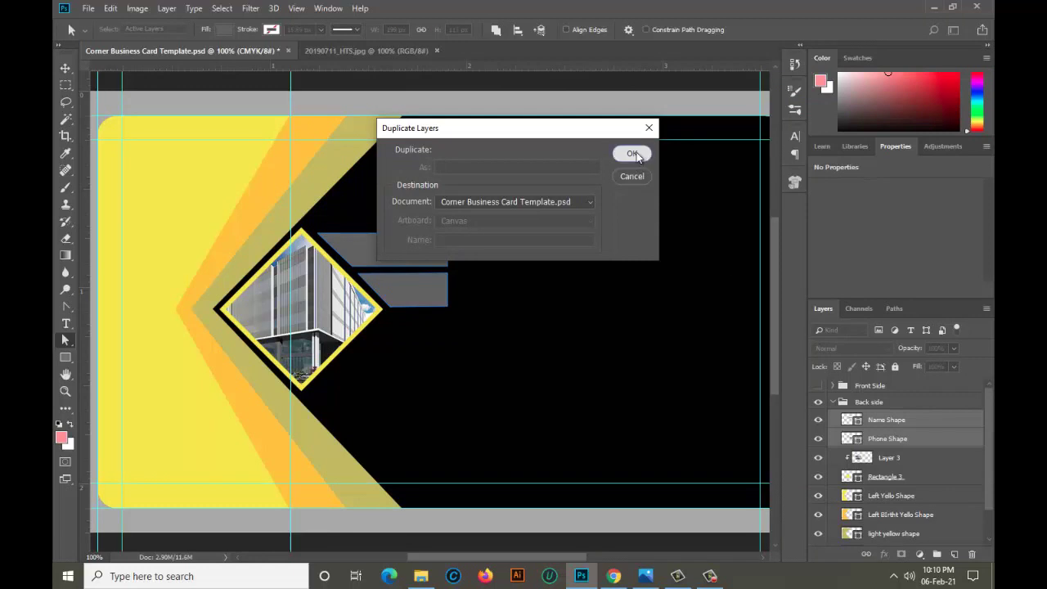
click(631, 153)
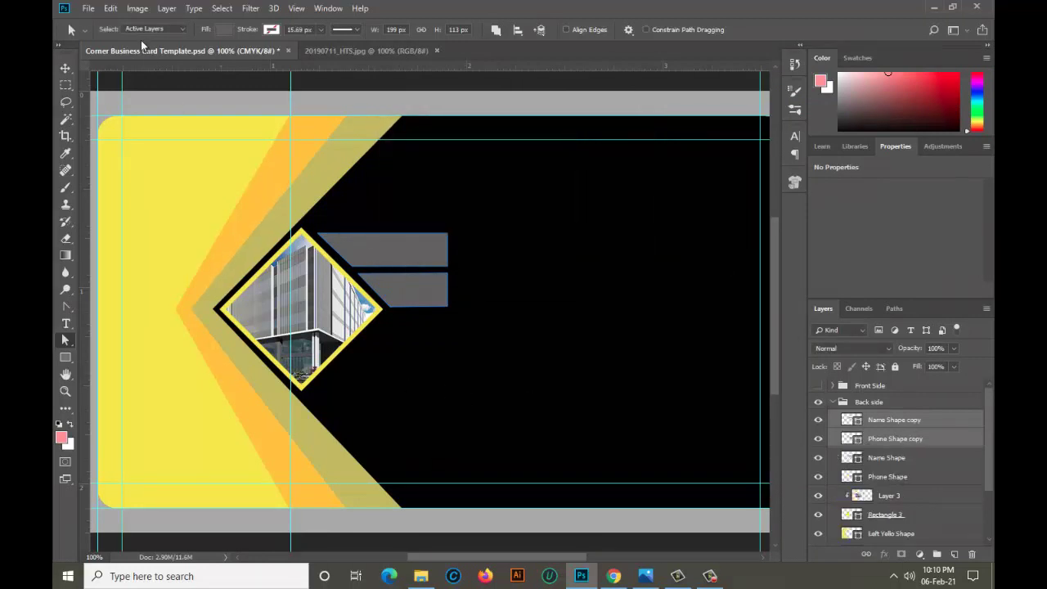
- Flip the copied bars vertically and place them just below the originals
click(110, 8)
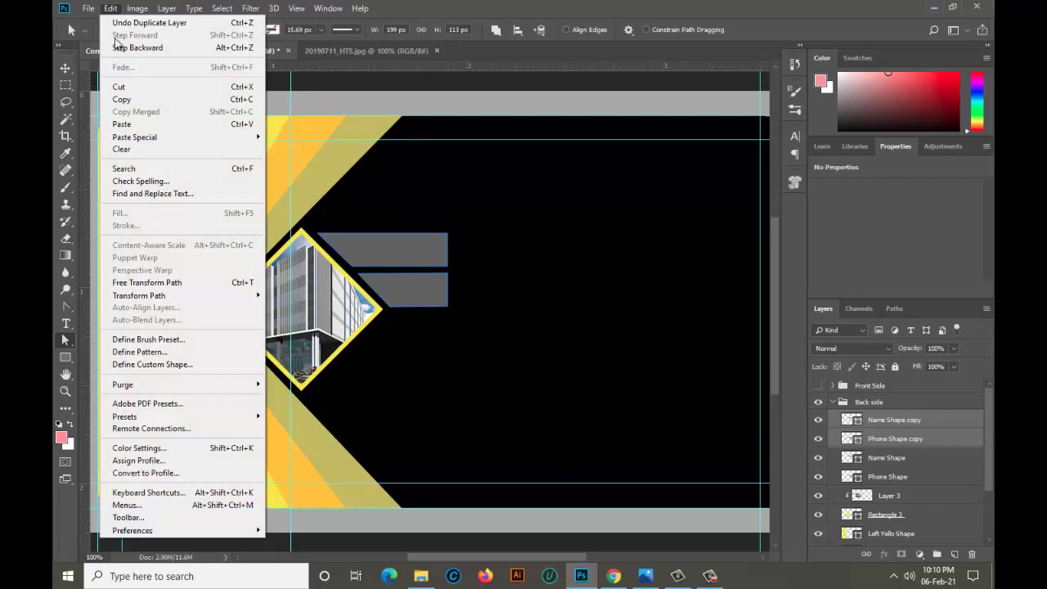
click(188, 283)
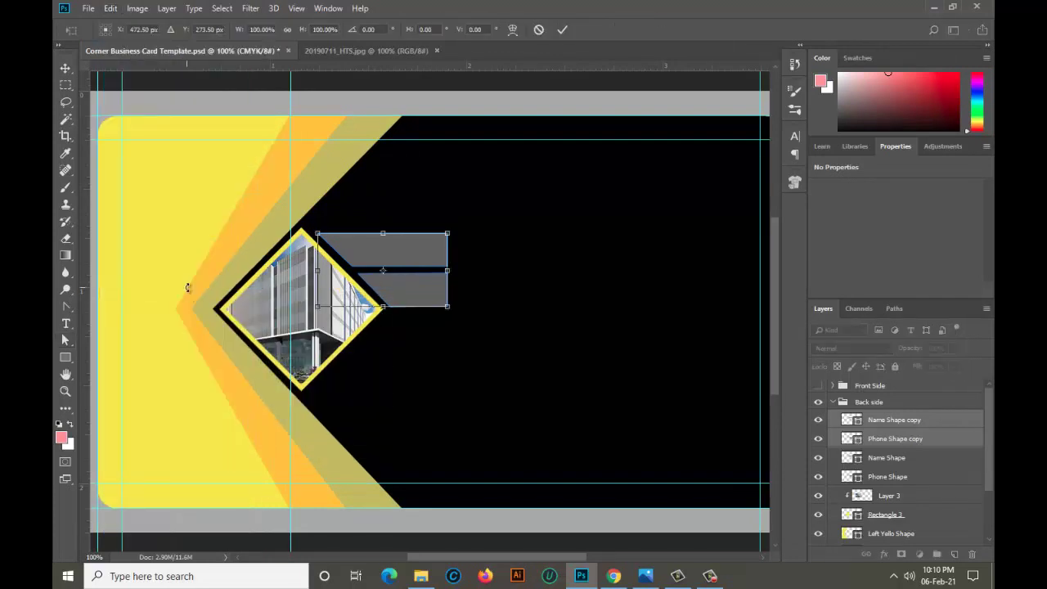
right_click(408, 252)
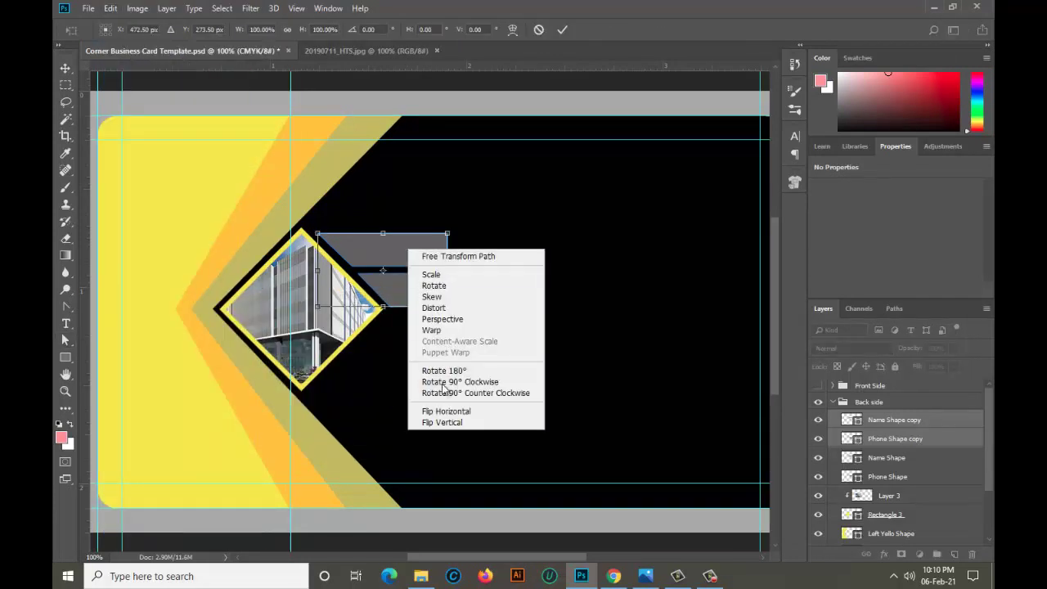
click(460, 422)
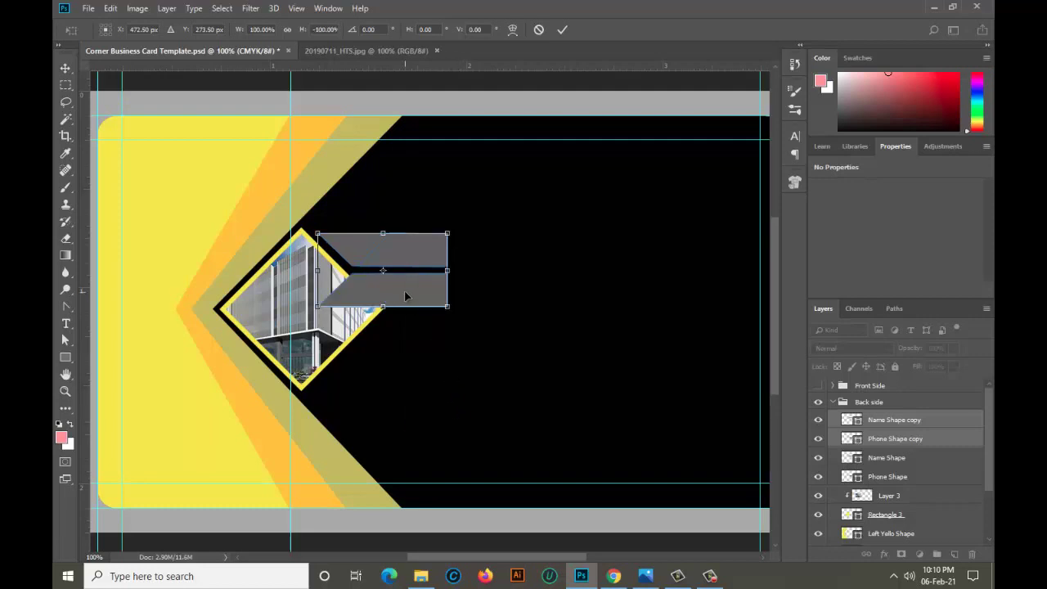
drag(407, 295, 410, 375)
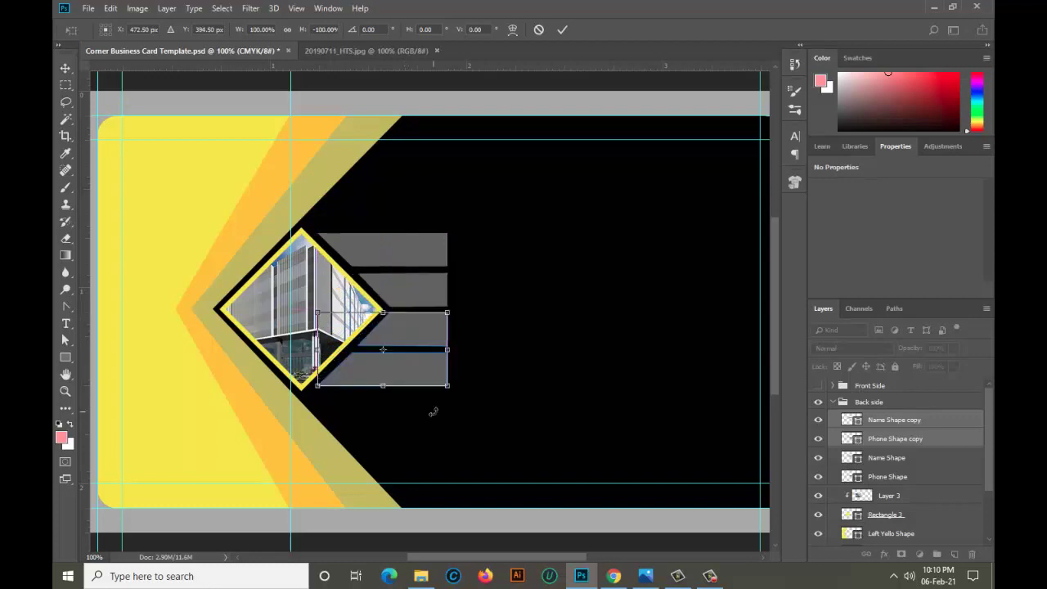
key(Down)
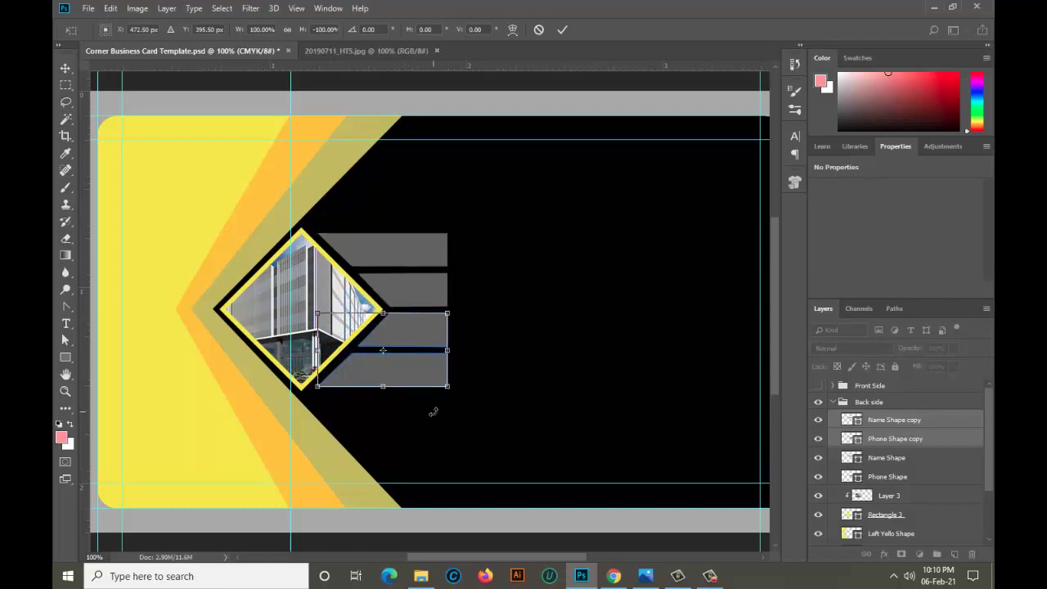
click(562, 30)
click(458, 275)
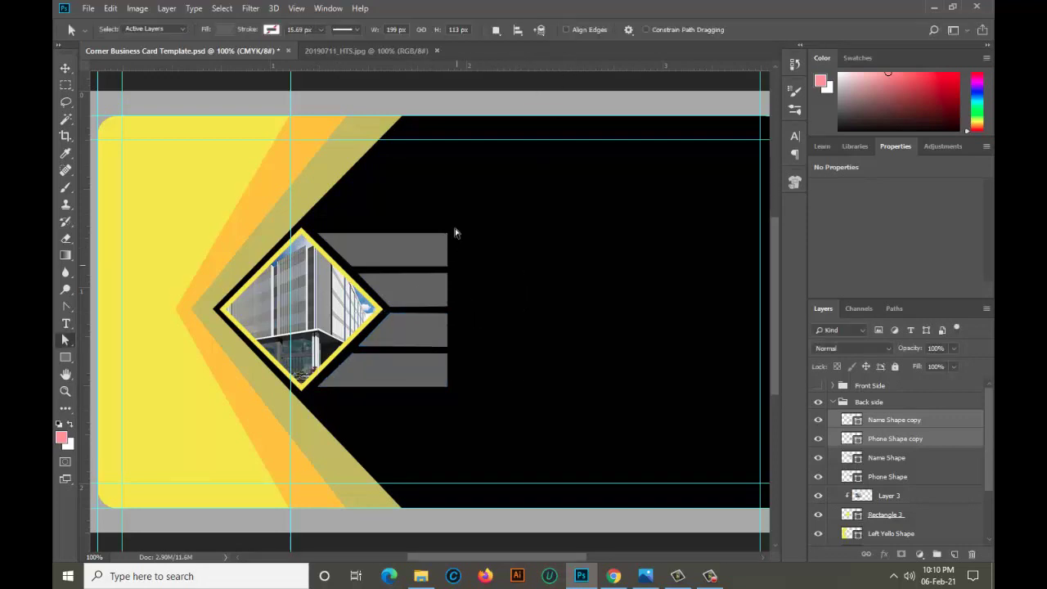
- Rename the copied bar layers Address and Email
click(818, 438)
click(818, 438)
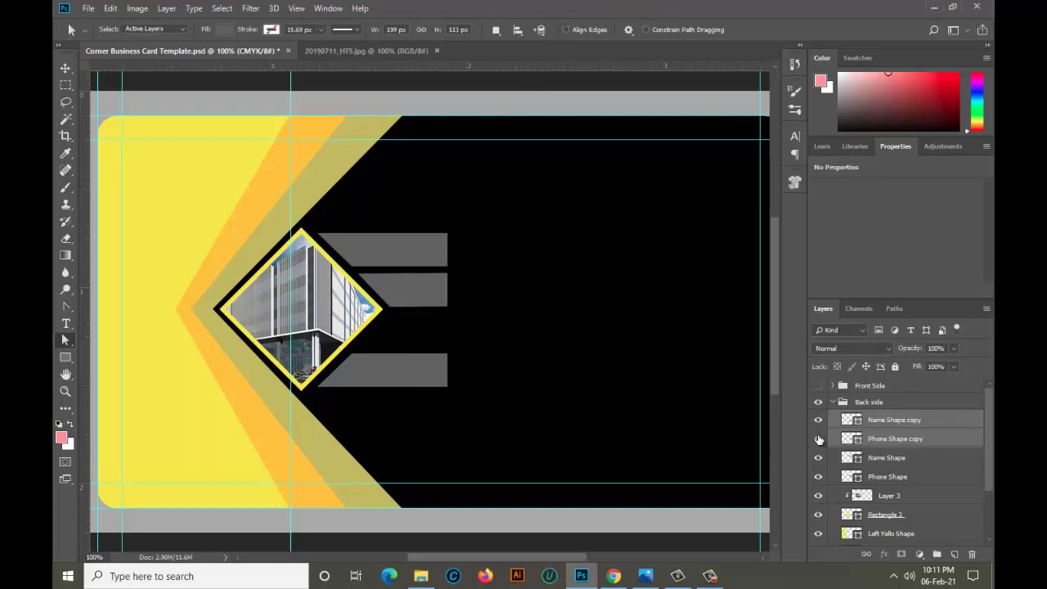
click(869, 421)
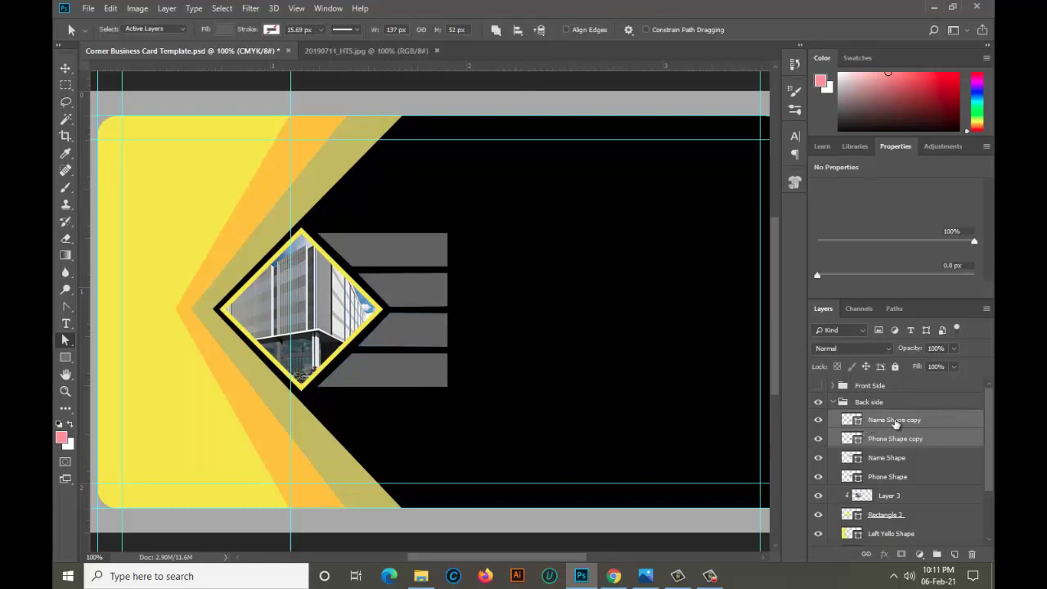
click(818, 420)
click(818, 420)
double_click(888, 422)
text(Address)
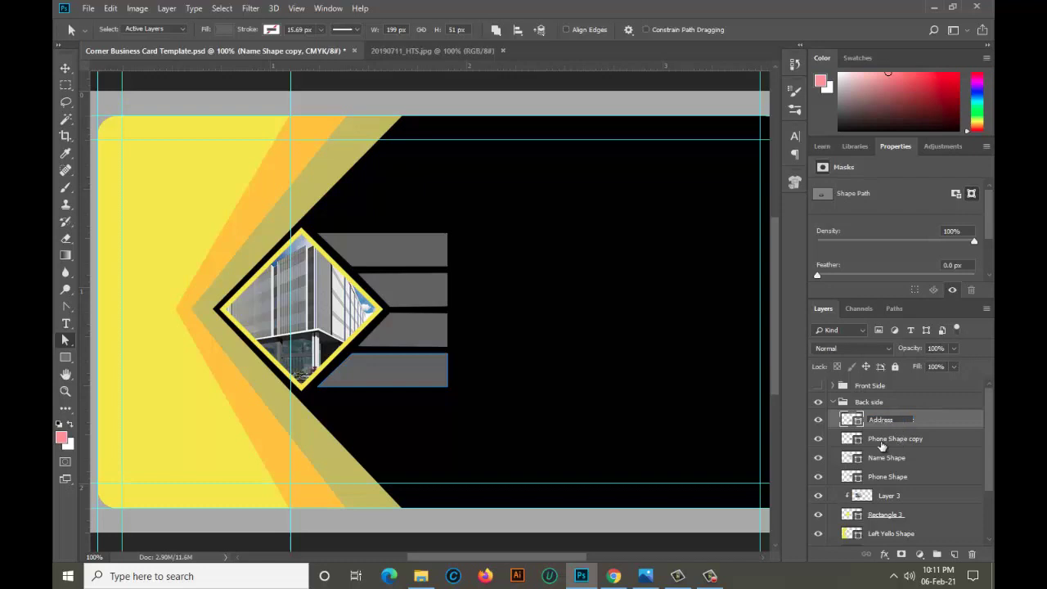
double_click(903, 442)
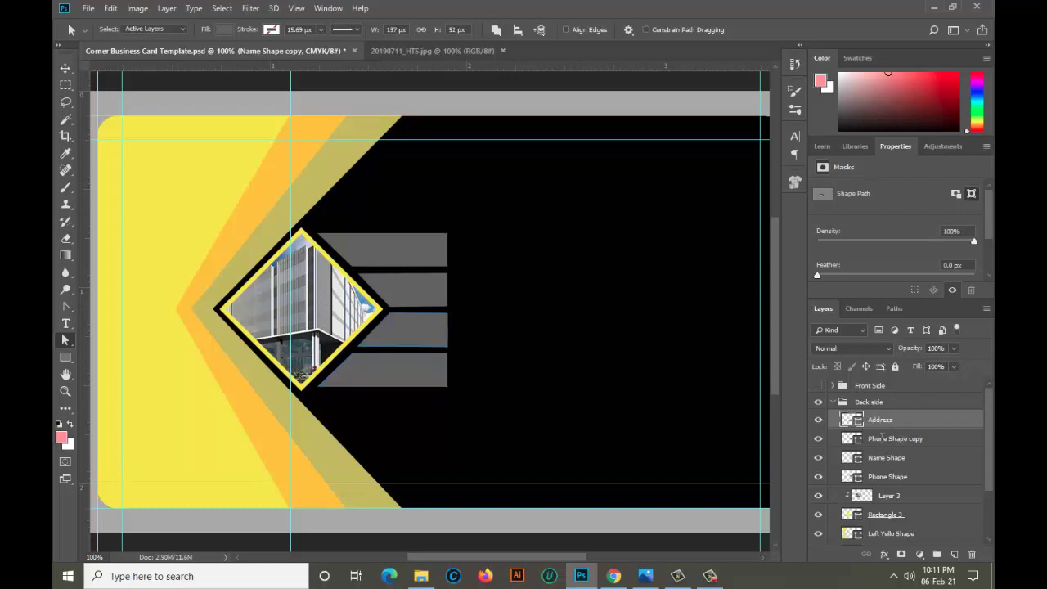
text(P)
key(Tab)
text(Email)
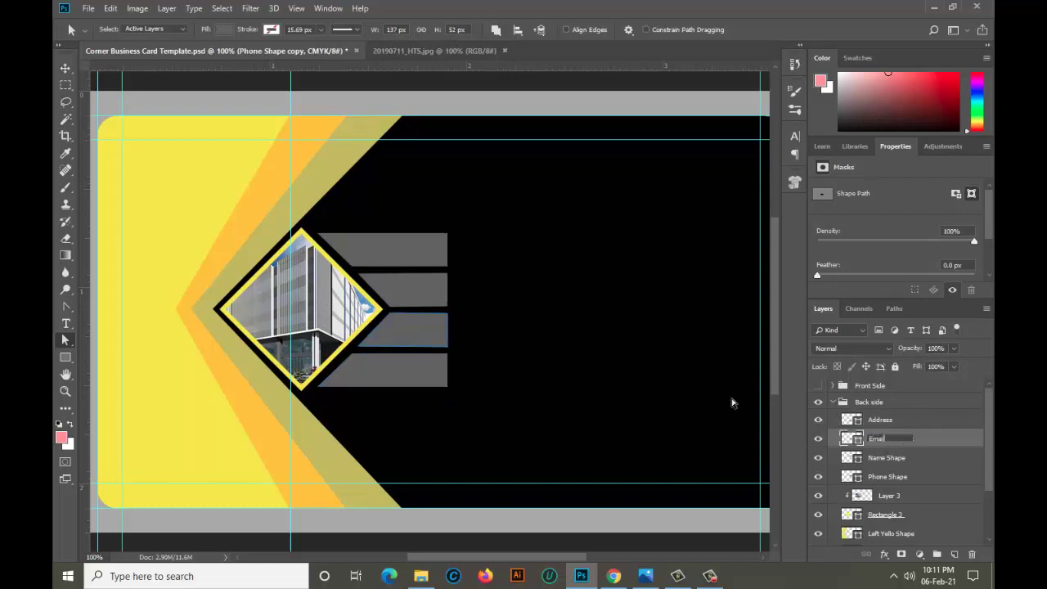
click(911, 477)
- Group the four info bar layers into a group named Info
click(883, 419)
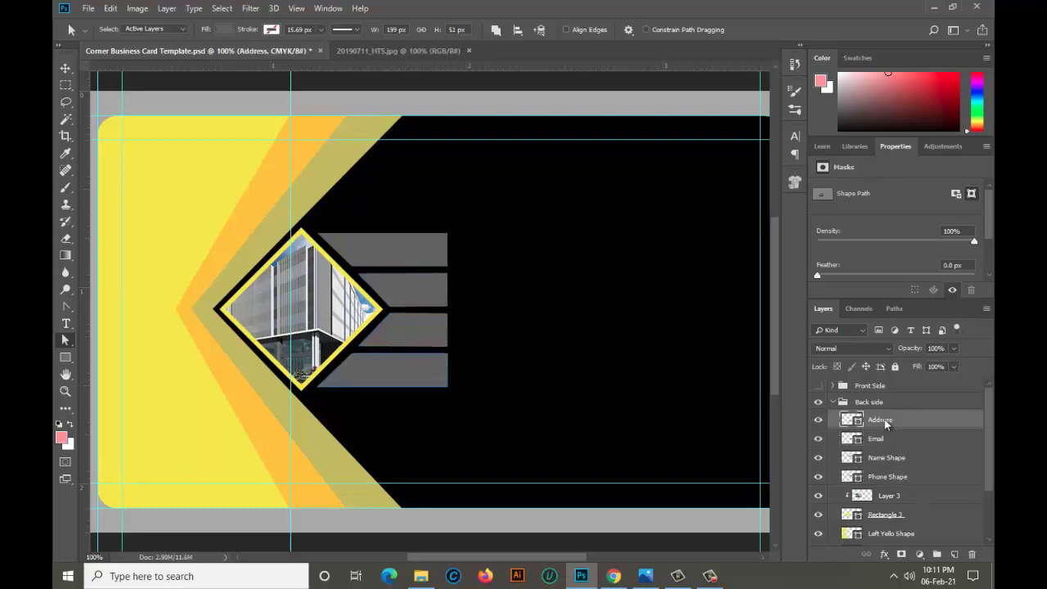
shift+click(889, 476)
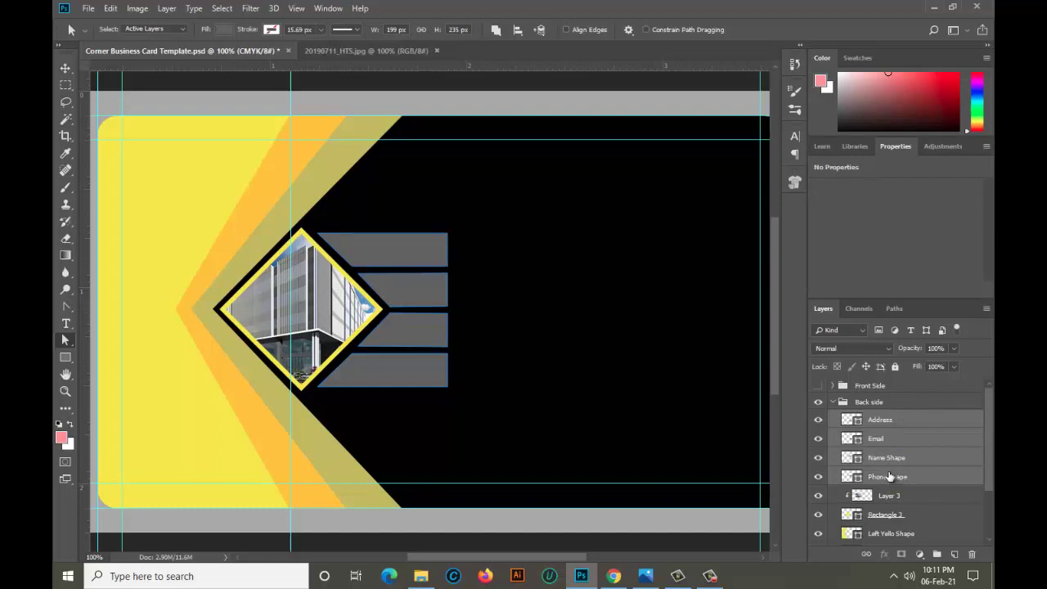
key(ctrl+g)
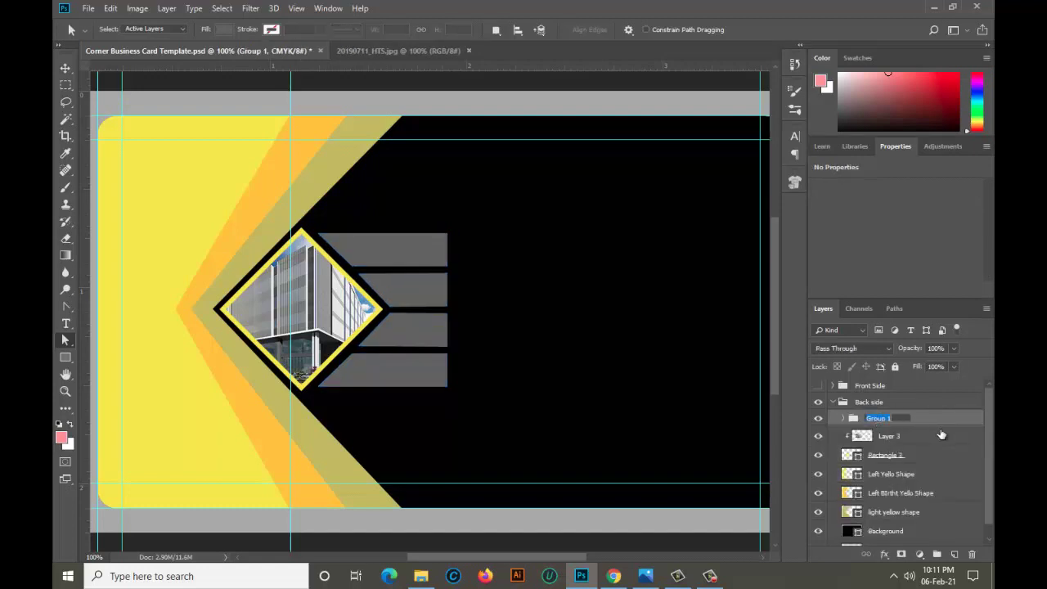
text(Info)
click(935, 436)
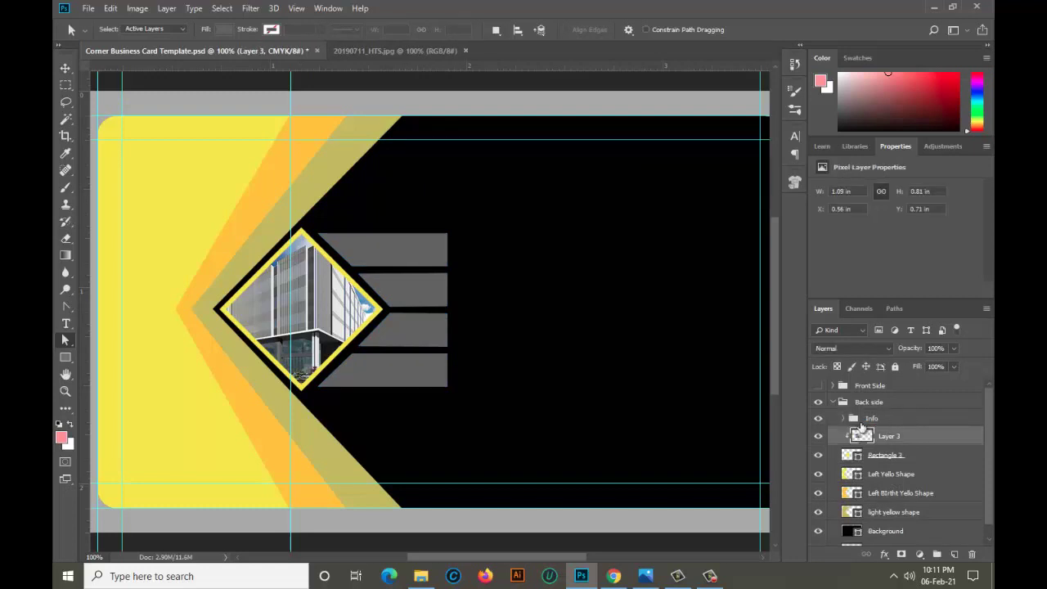
click(843, 418)
click(888, 438)
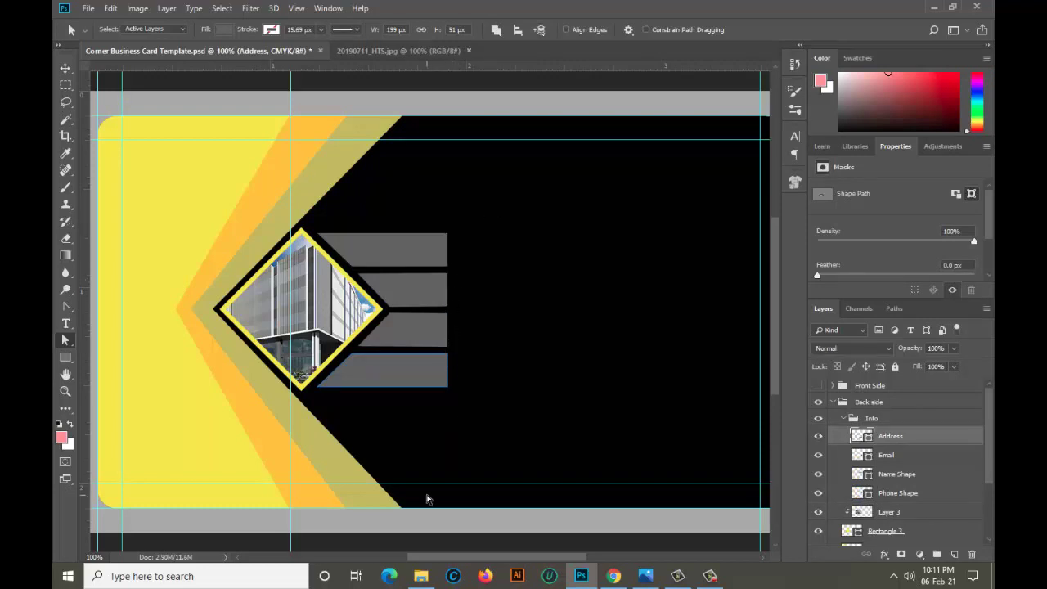
click(645, 576)
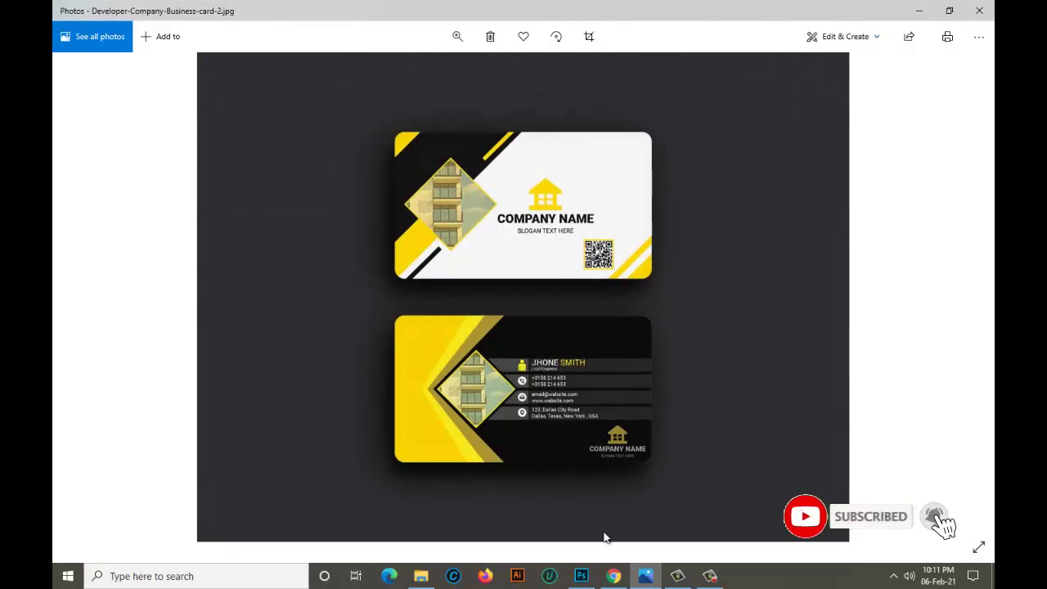
- Switch from the reference image back to the card document in Photoshop
click(581, 575)
scroll(360, 425, right, 3)
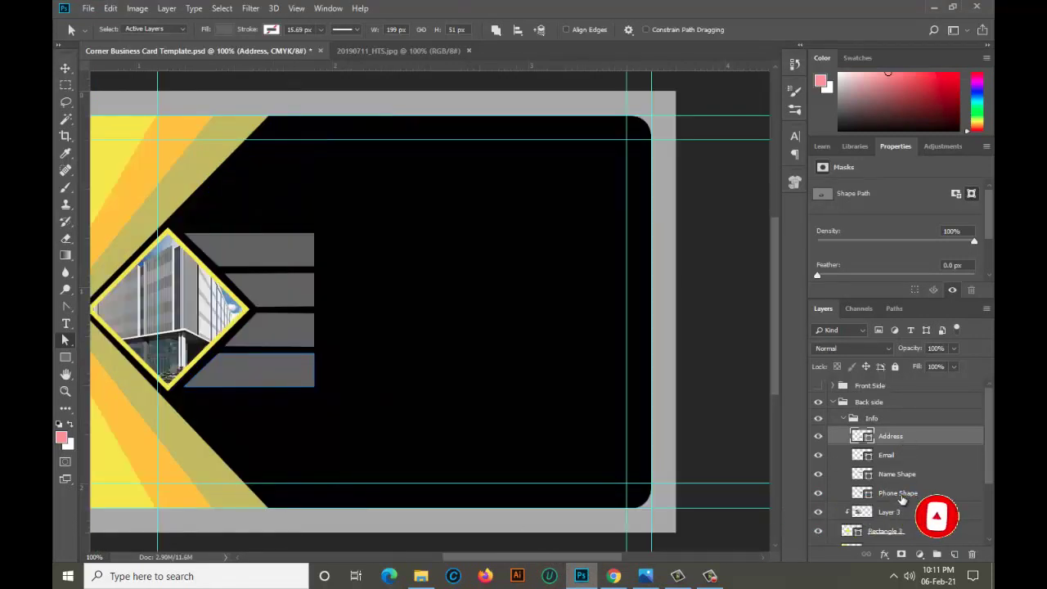
- Draw a long bar from the top info bar to the card's right guide
click(911, 475)
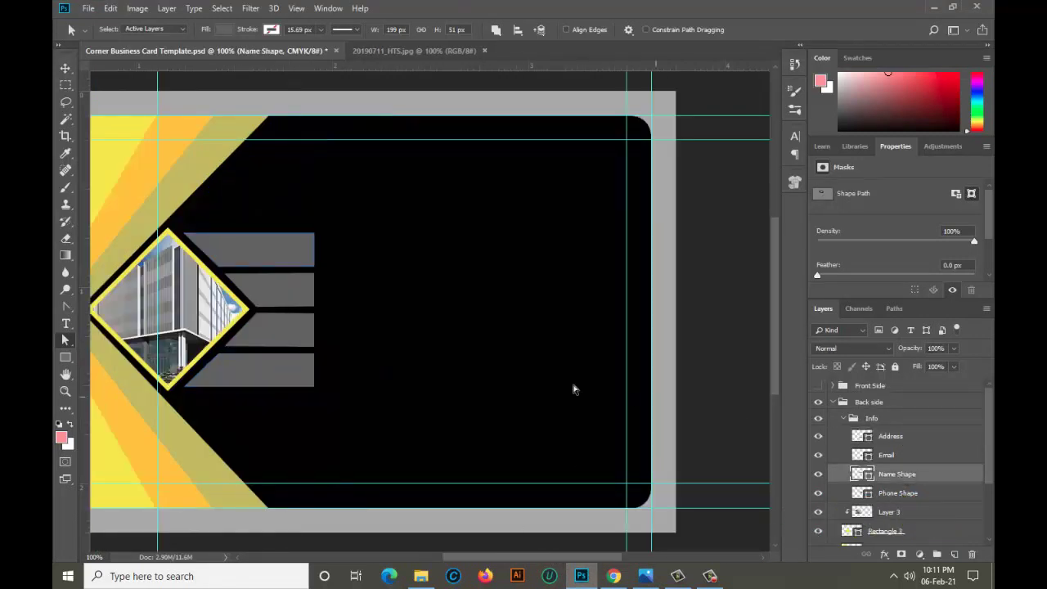
click(66, 358)
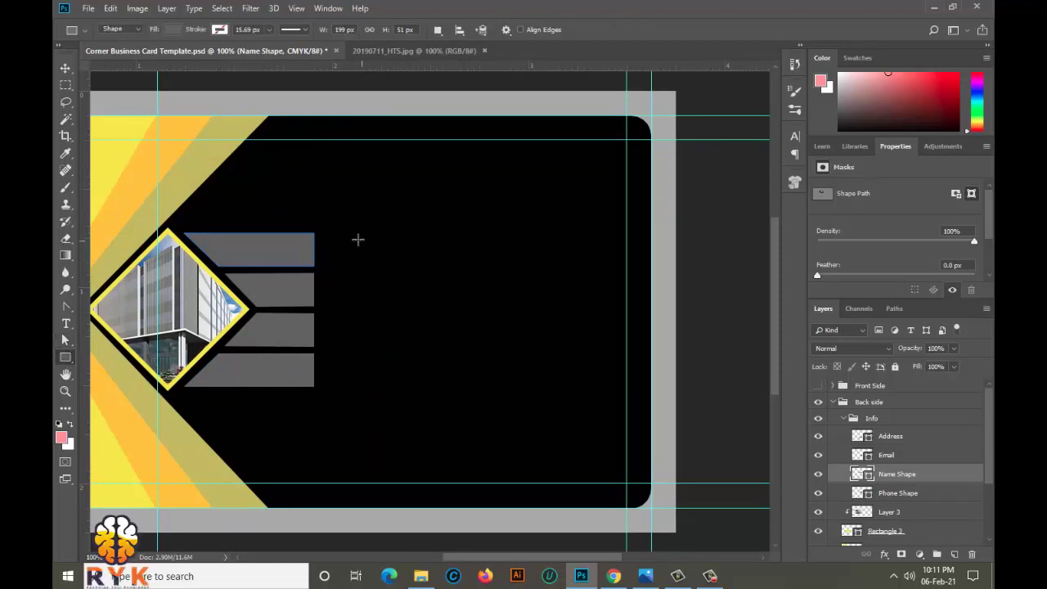
drag(319, 233, 522, 265)
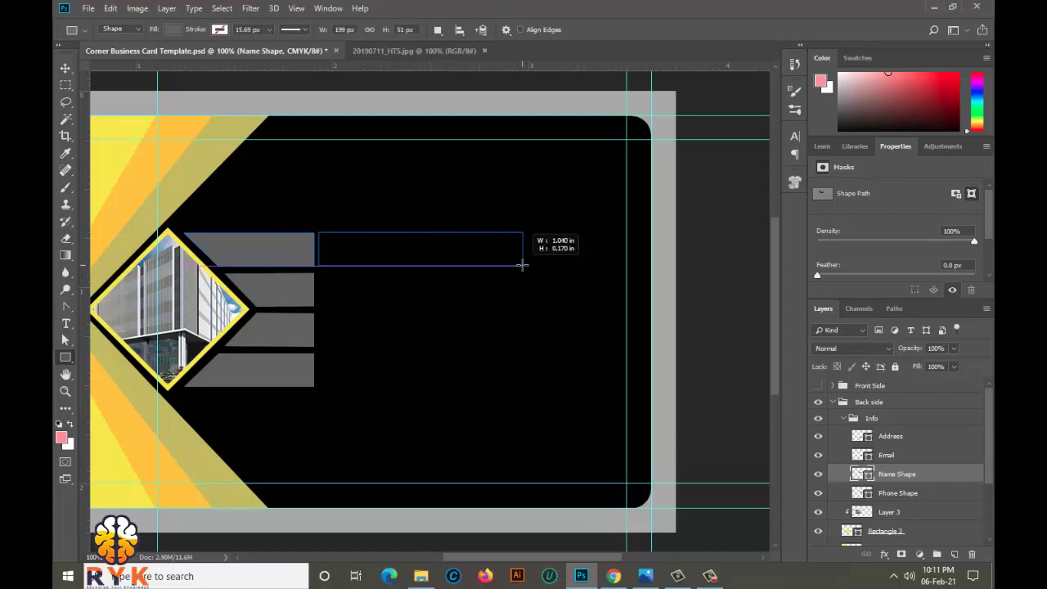
drag(522, 265, 651, 265)
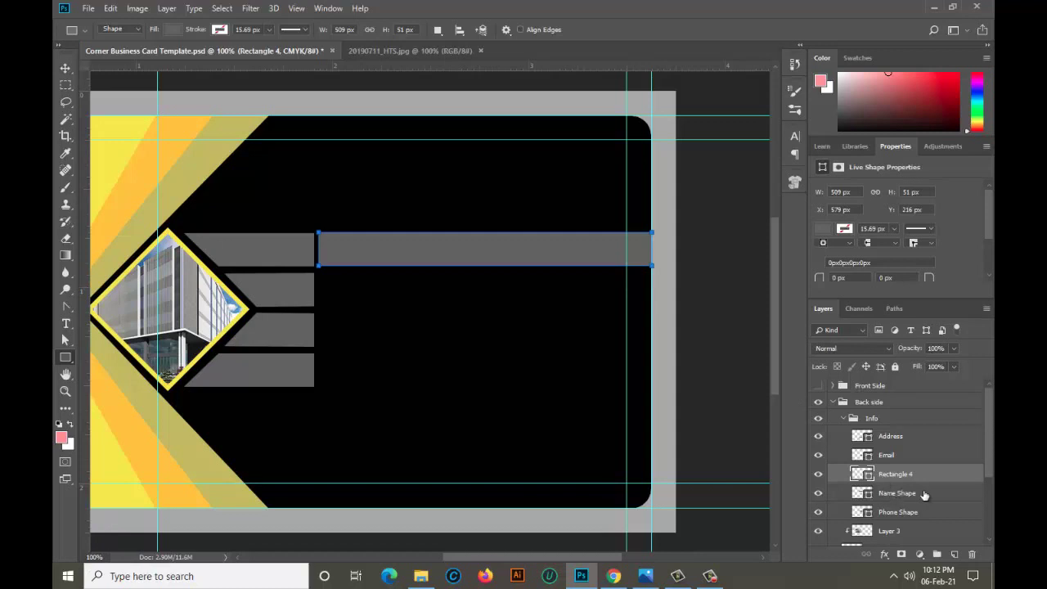
- Name the new layer Name Shape and rename the short one Name icon shape
double_click(896, 475)
text(Name Shape)
double_click(894, 493)
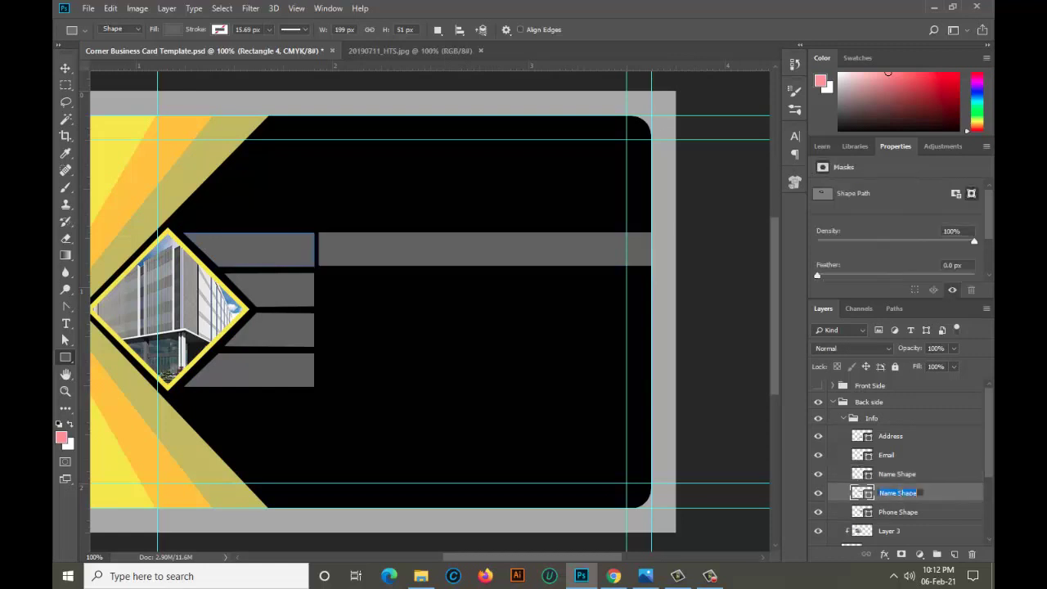
click(906, 492)
text(icon s)
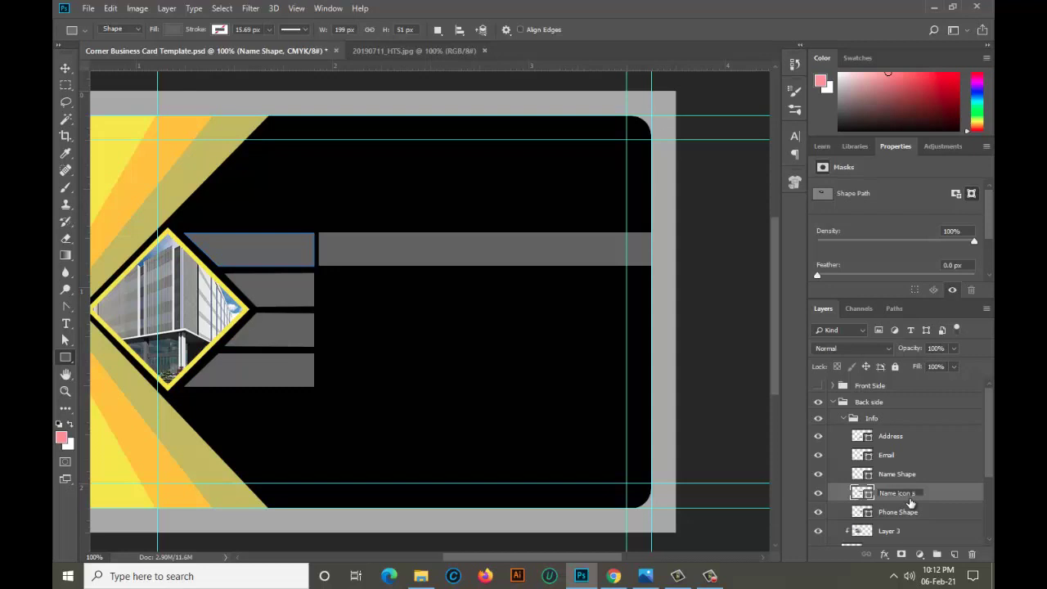
key(Return)
- Fill the long Name Shape bar with lighter grey #7f8181
click(893, 474)
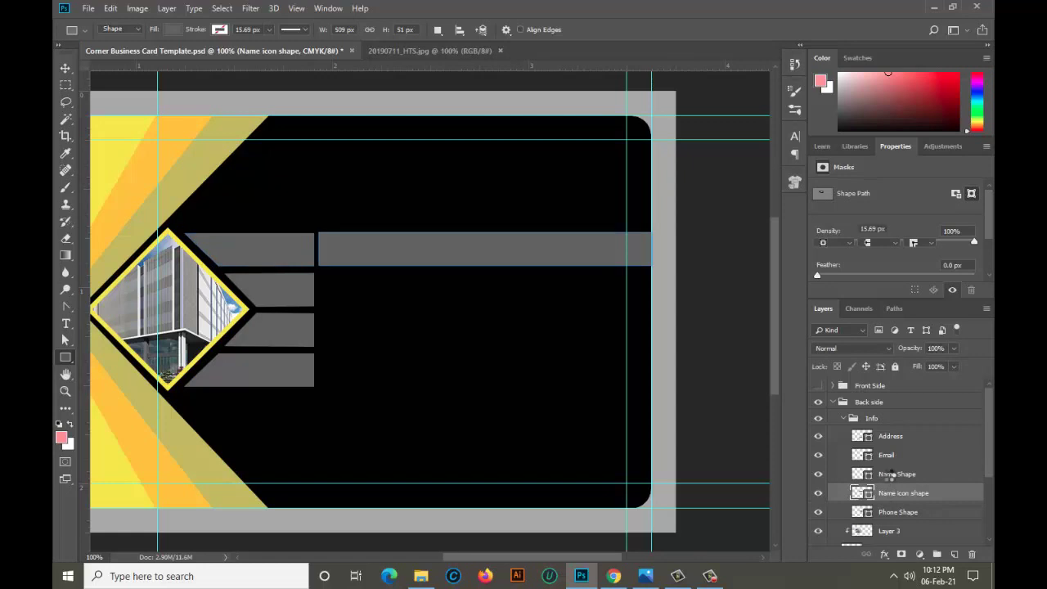
click(172, 31)
click(233, 57)
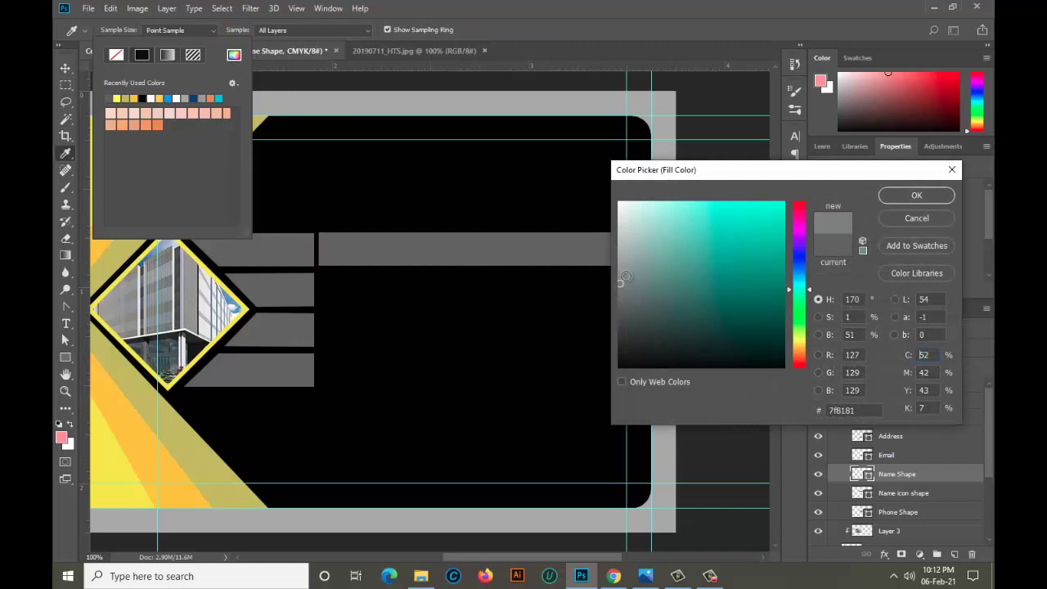
drag(620, 283, 619, 280)
click(889, 196)
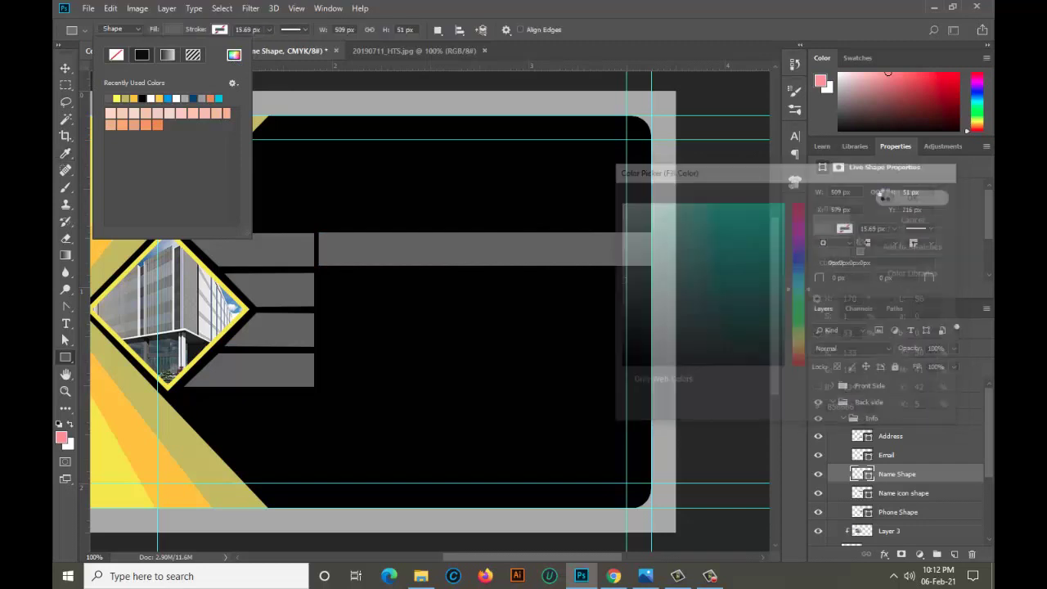
click(889, 472)
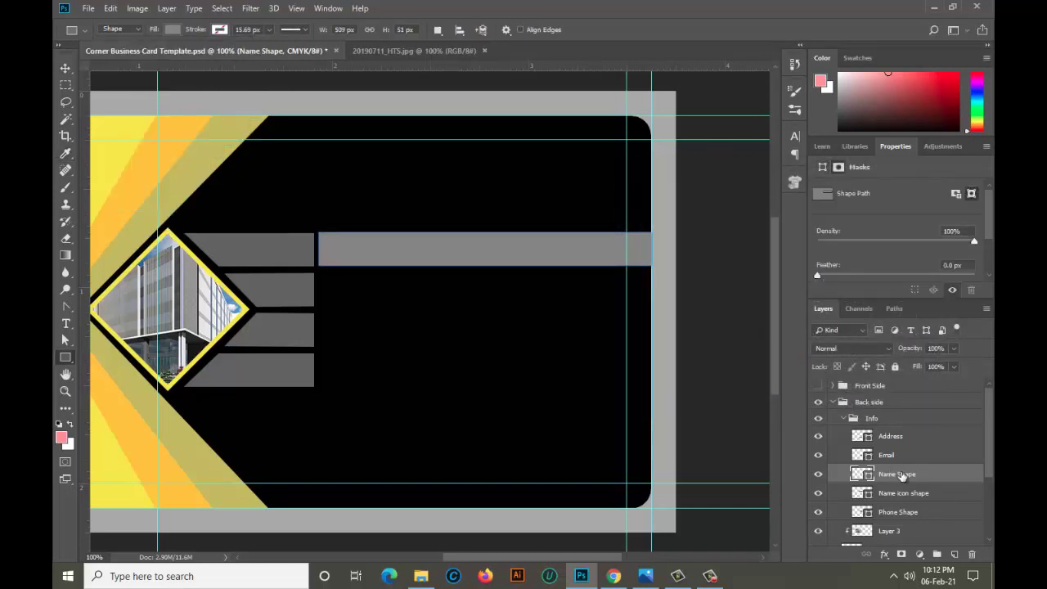
key(v)
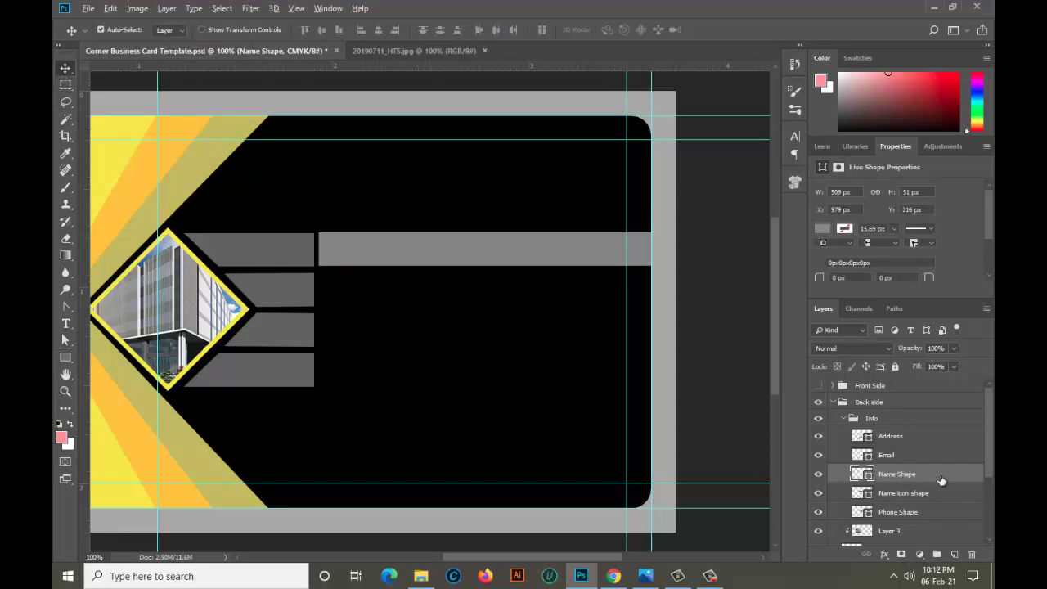
- Alt-drag copies of the long bar downward to stack more bars below it
alt+drag(446, 252, 448, 293)
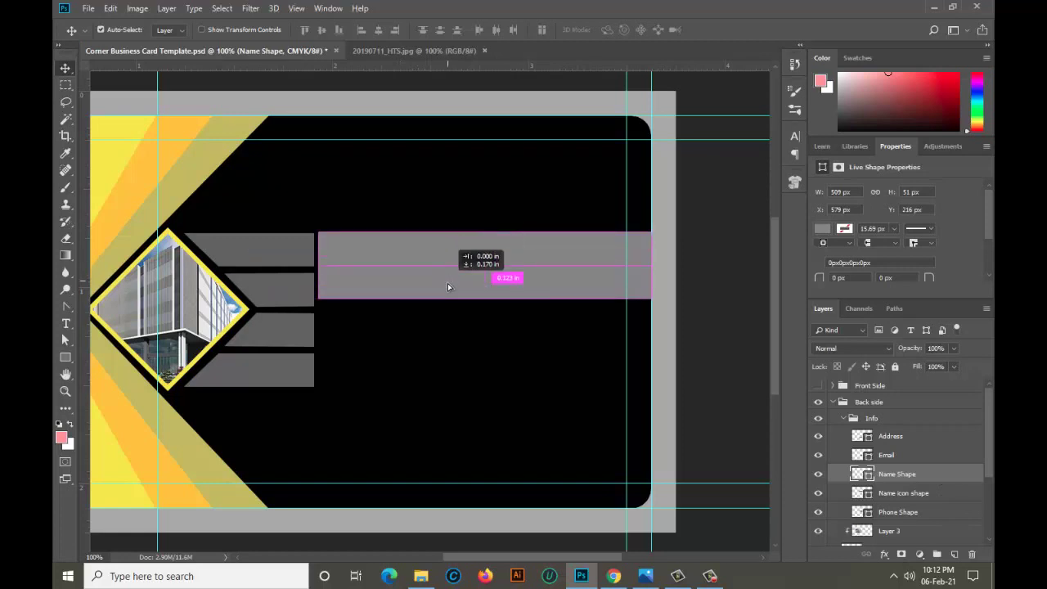
drag(448, 290, 449, 289)
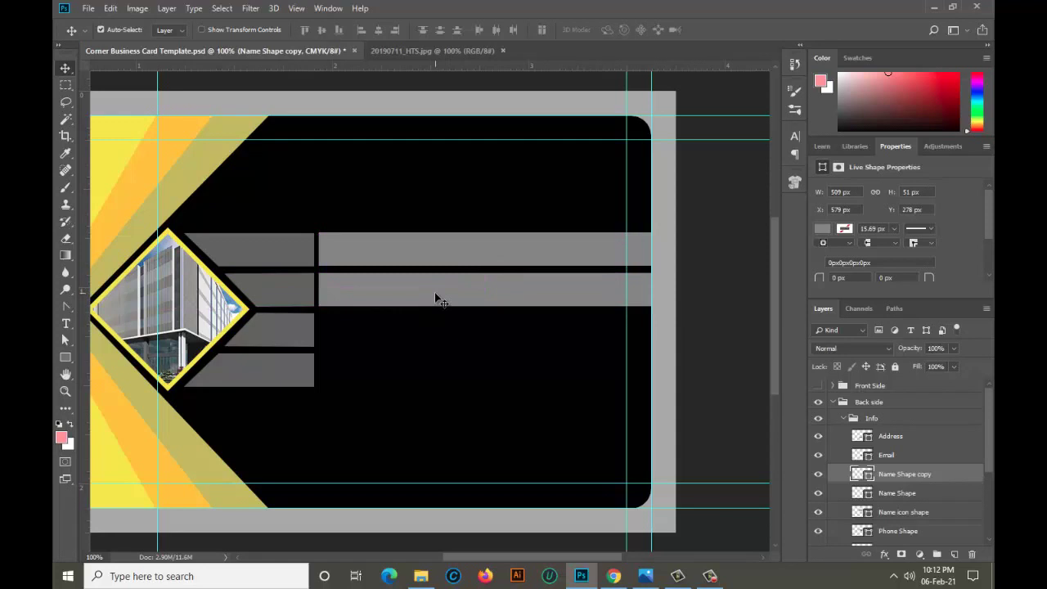
alt+drag(435, 294, 426, 380)
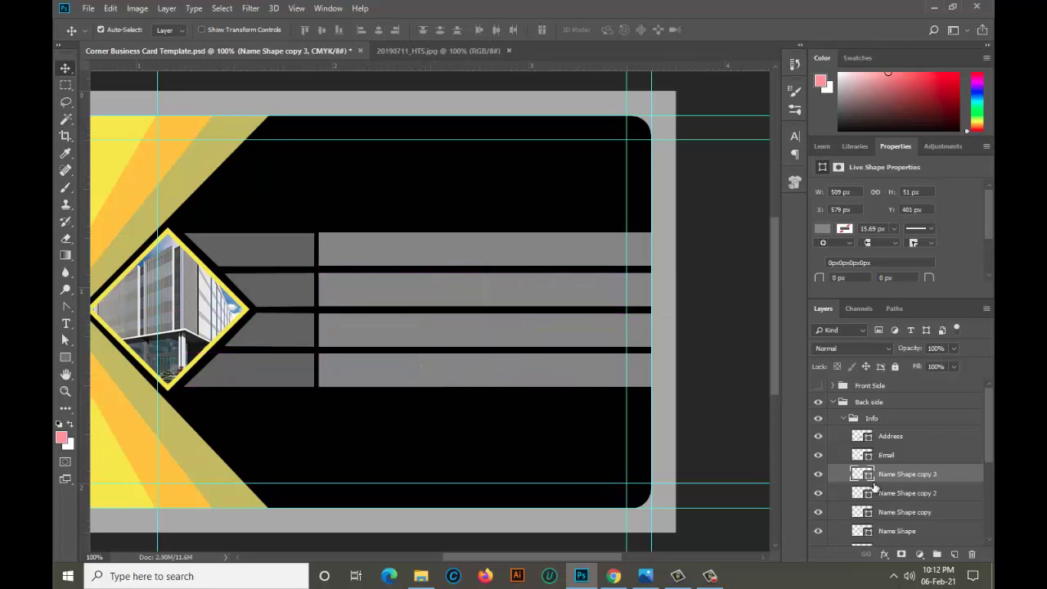
scroll(969, 469, down, 2)
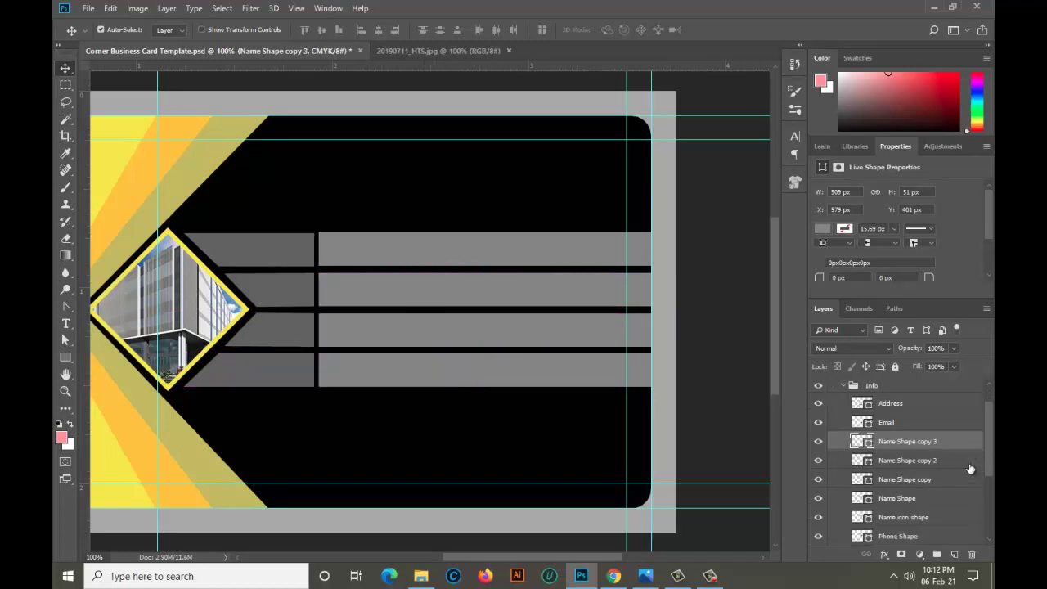
- Rename a copy layer to 'Phone numer shape' and collapse the Info group
double_click(902, 480)
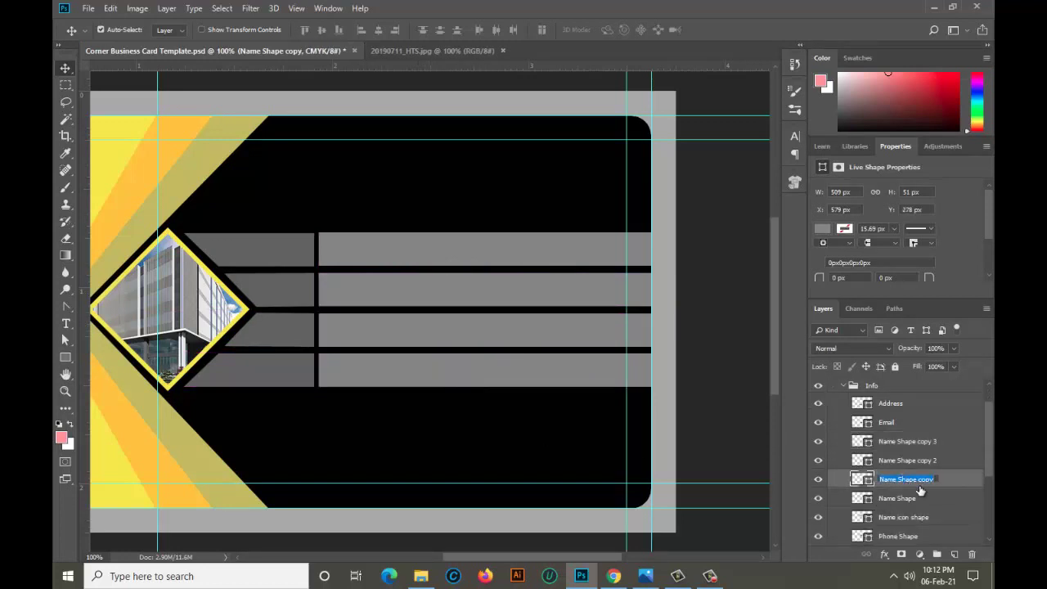
text(Phone numer shape)
click(942, 500)
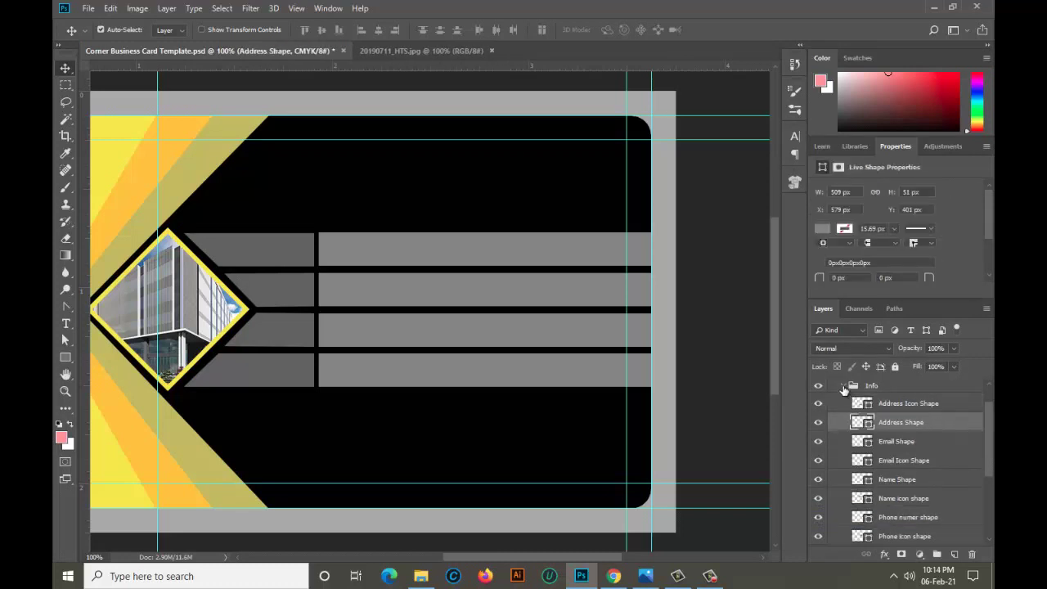
click(844, 385)
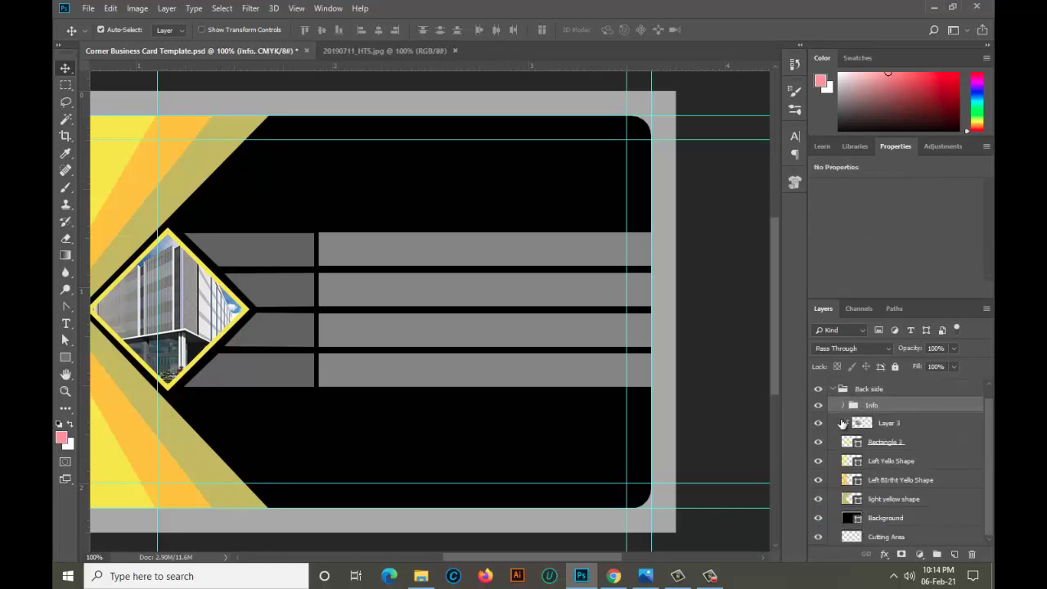
click(817, 407)
click(817, 405)
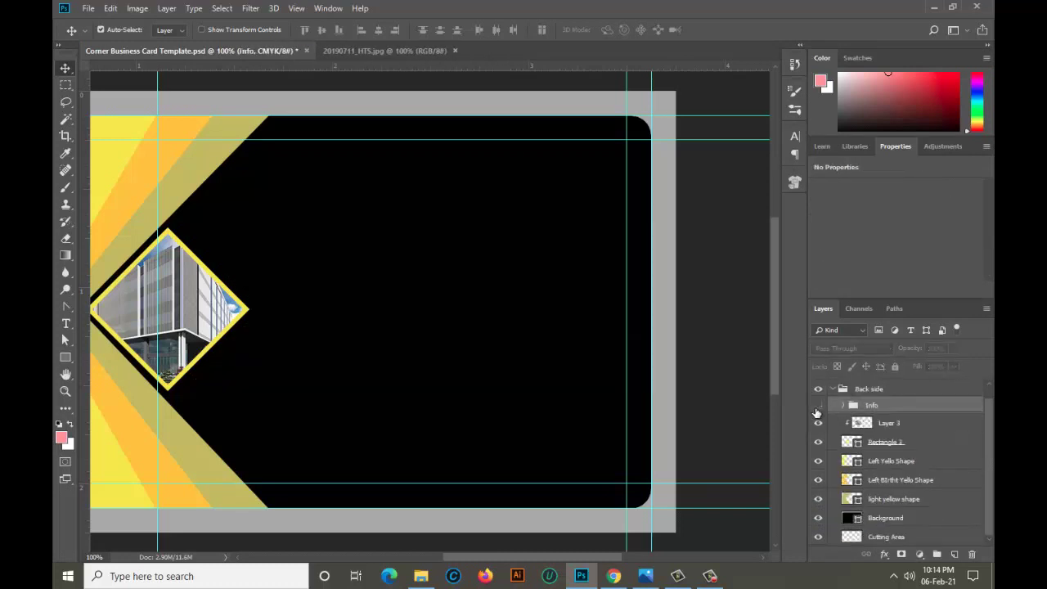
click(842, 405)
scroll(926, 490, down, 2)
scroll(892, 482, down, 2)
scroll(891, 487, up, 4)
scroll(891, 486, up, 1)
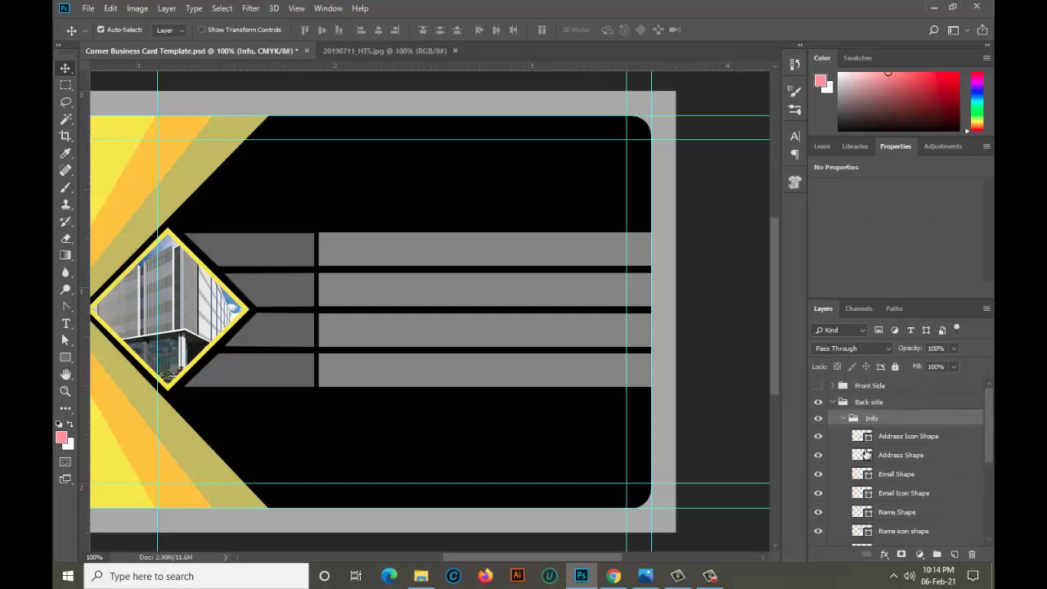
click(844, 418)
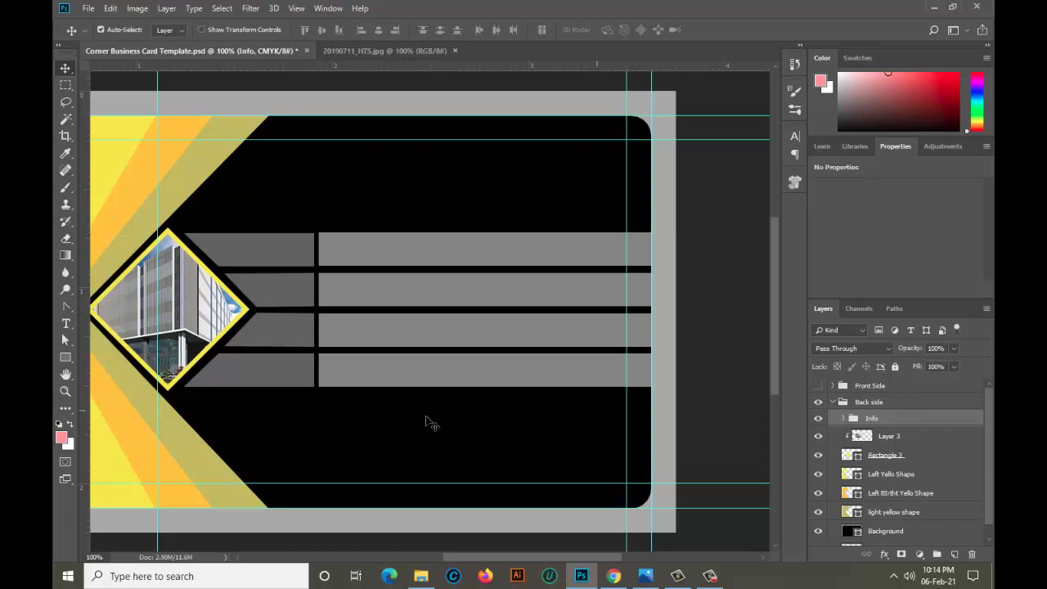
key(ctrl)
key(ctrl+minus)
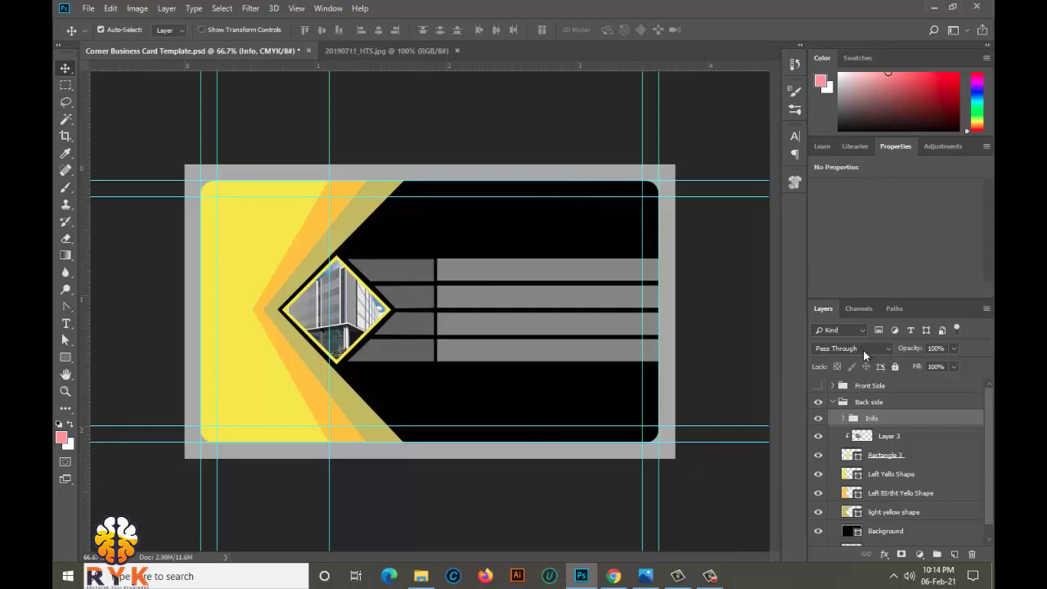
click(646, 575)
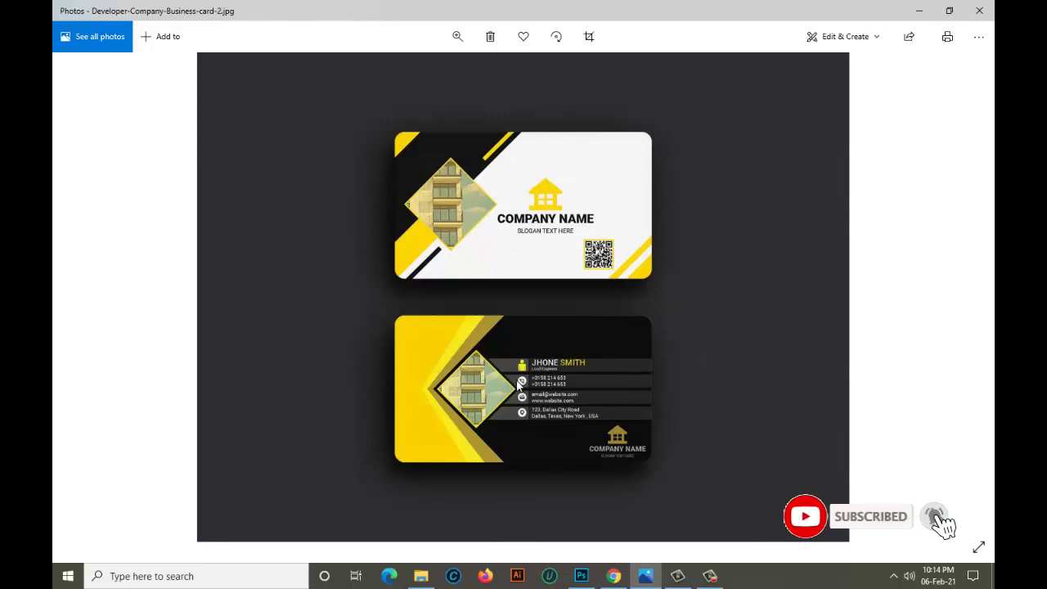
mouse_move(645, 576)
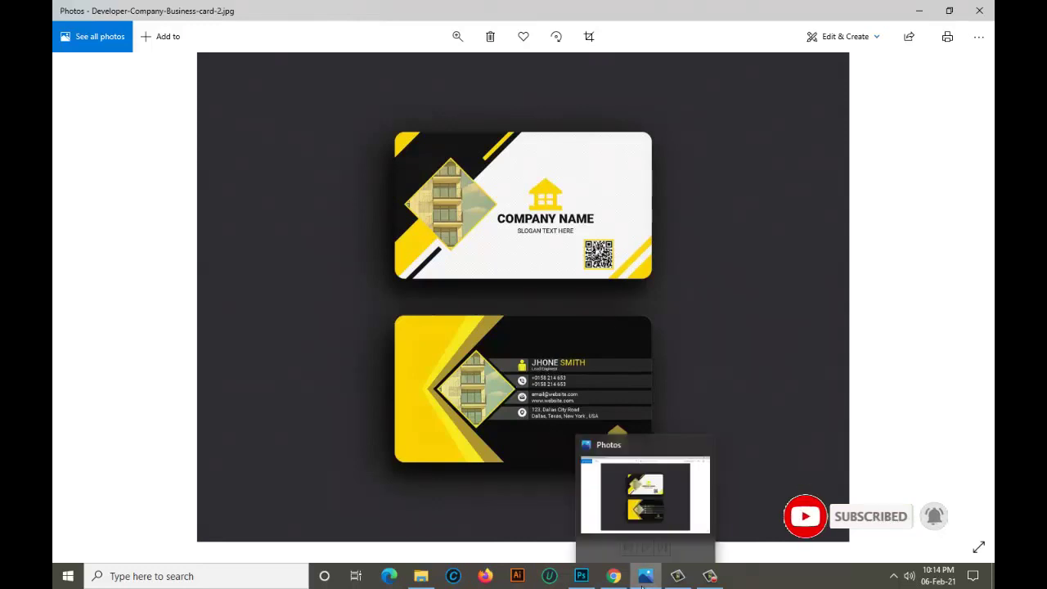
click(581, 576)
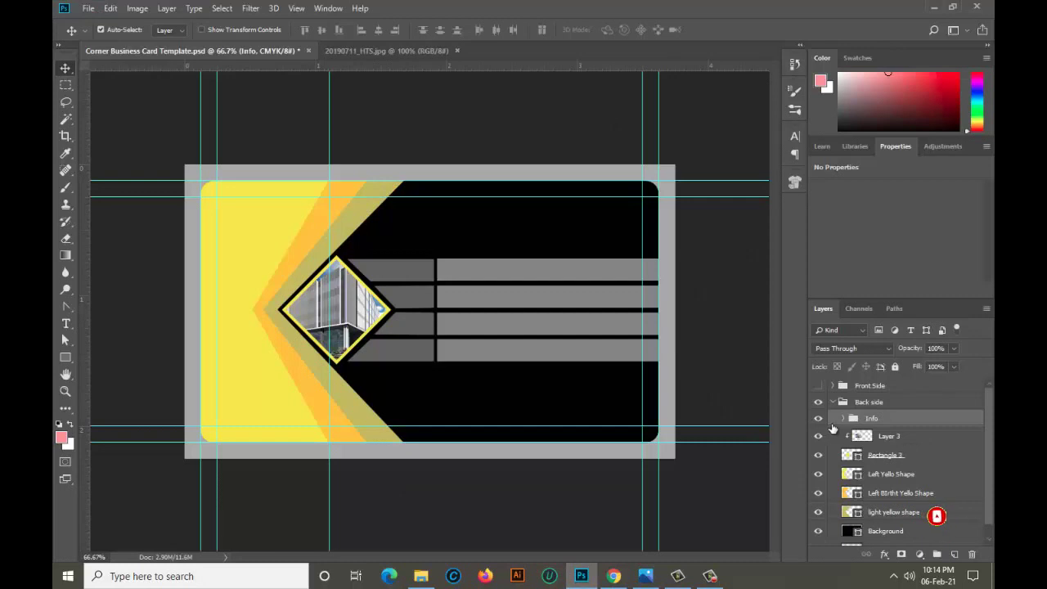
click(843, 419)
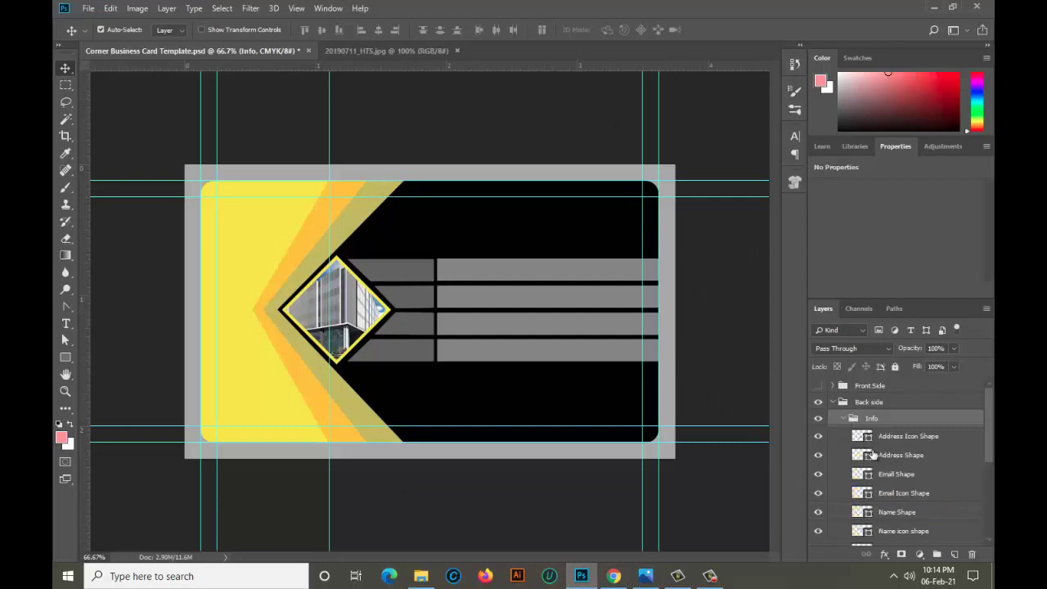
- Collapse and rename the Info group to 'Info Shape', then add empty Layer 4 above it
scroll(959, 454, down, 2)
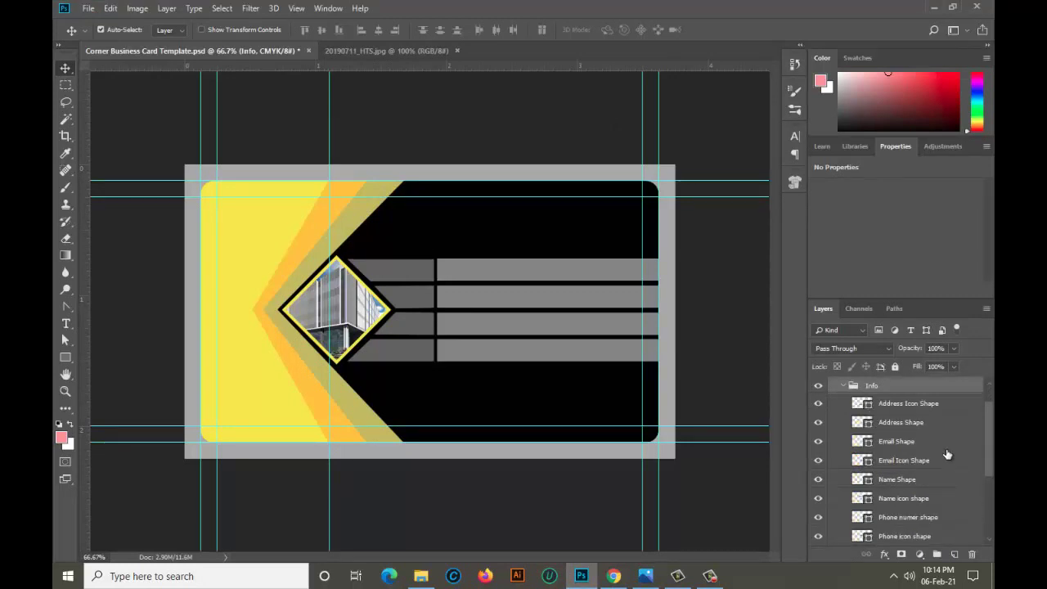
click(843, 385)
double_click(872, 405)
key(Right)
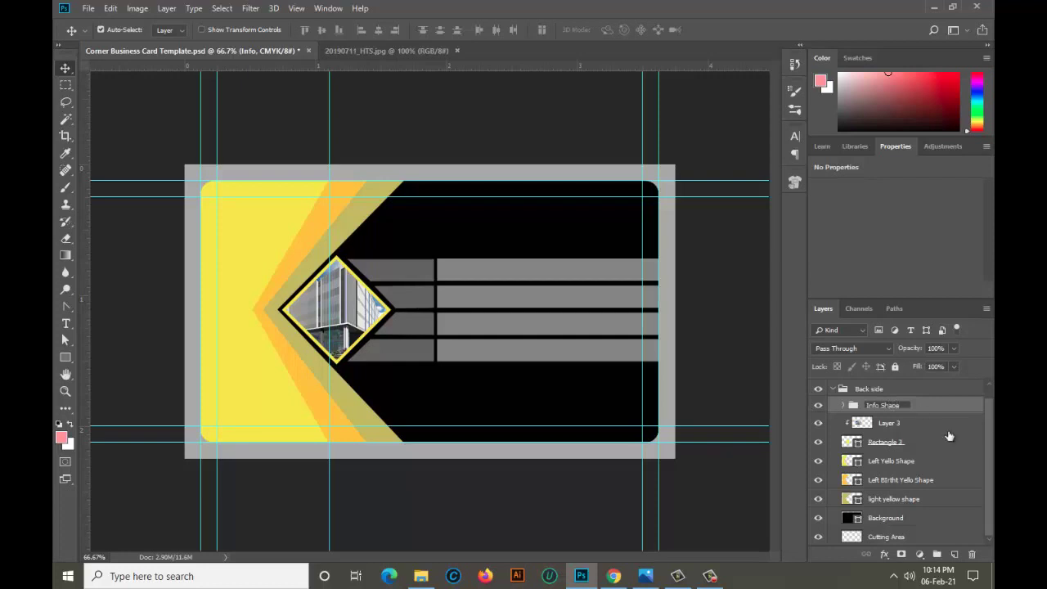
click(922, 427)
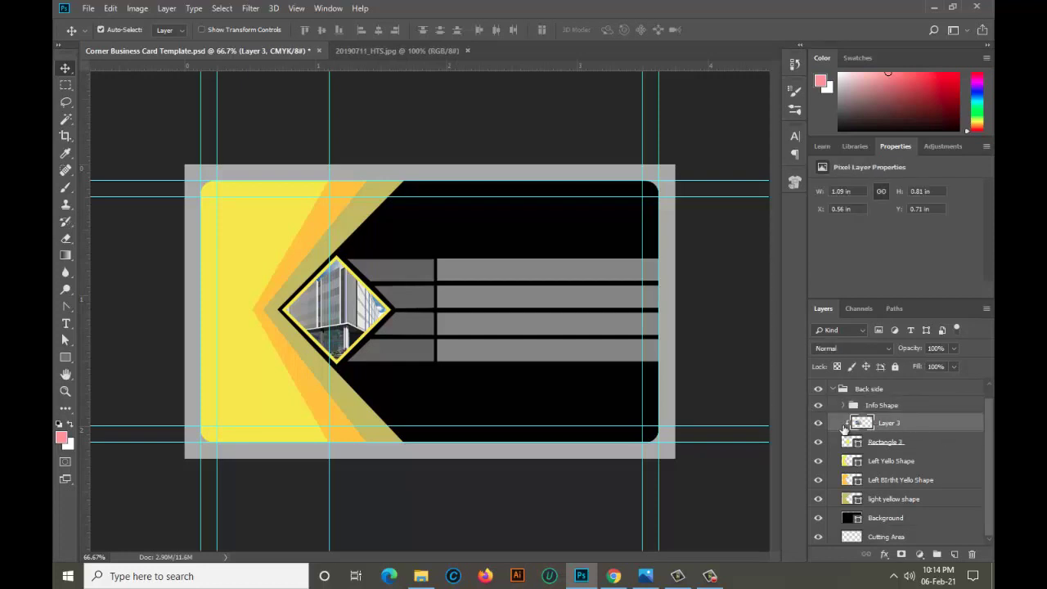
click(892, 405)
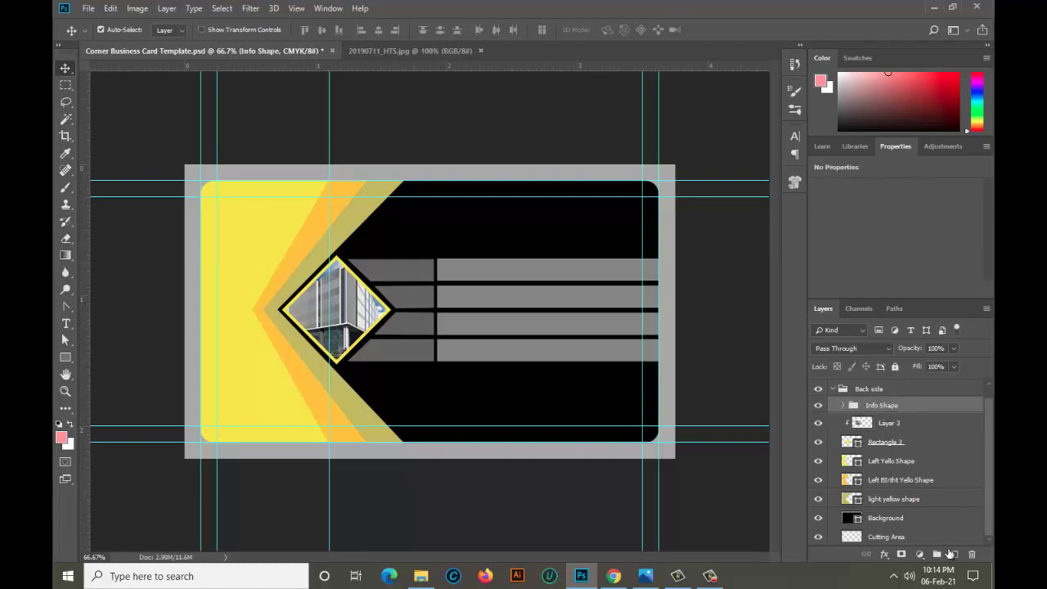
click(953, 554)
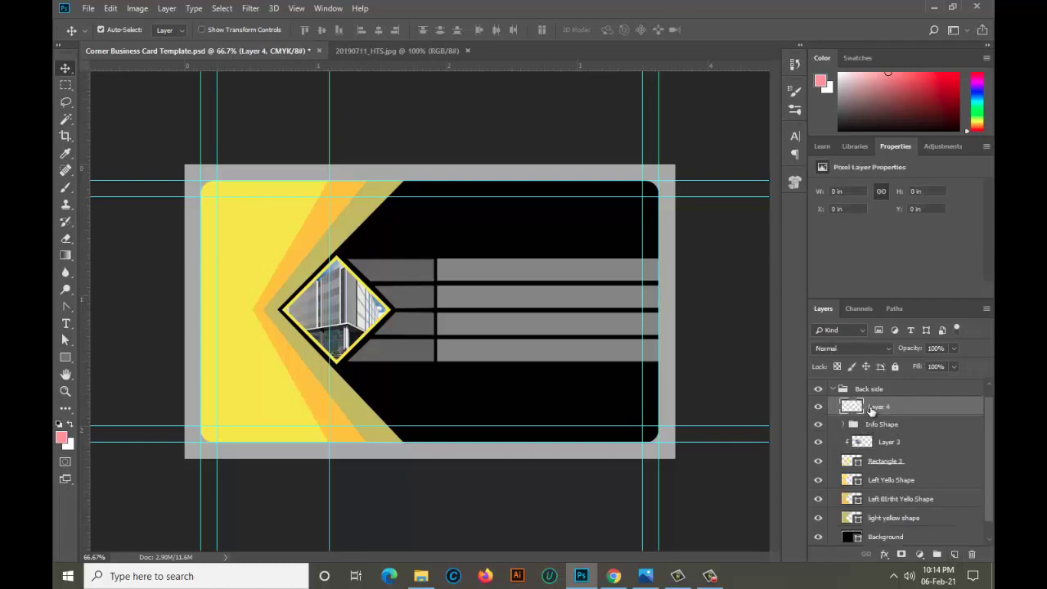
- Start a 12 pt text entry on the top grey bar and type the cardholder's name
click(67, 327)
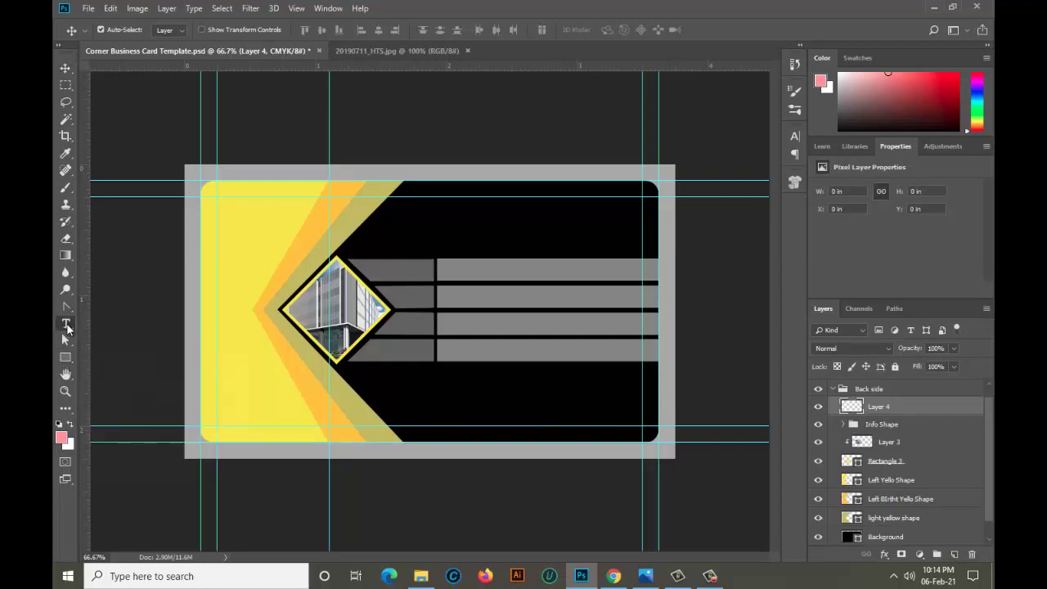
click(449, 273)
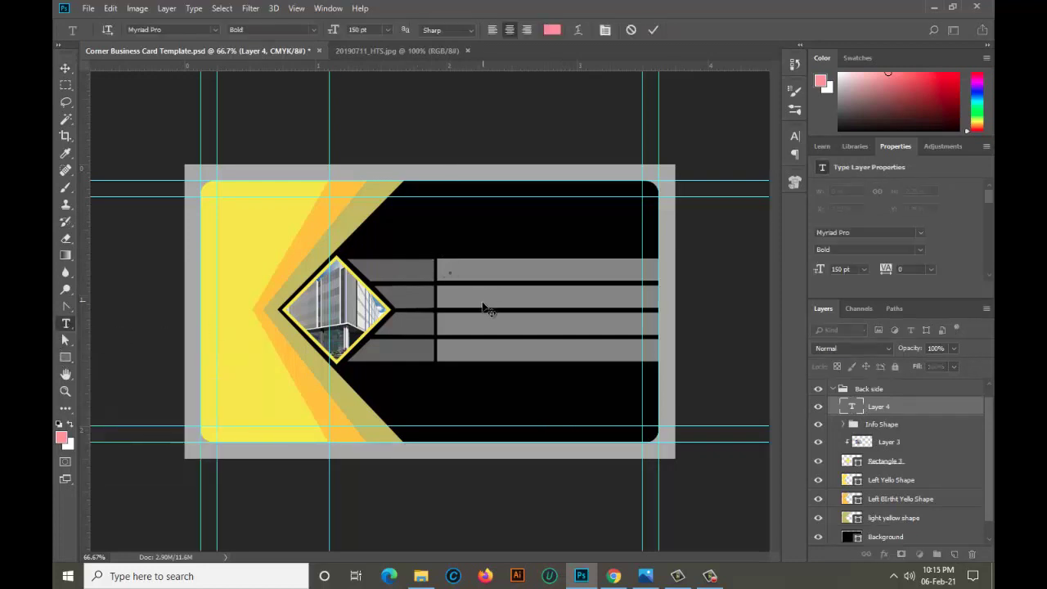
click(386, 29)
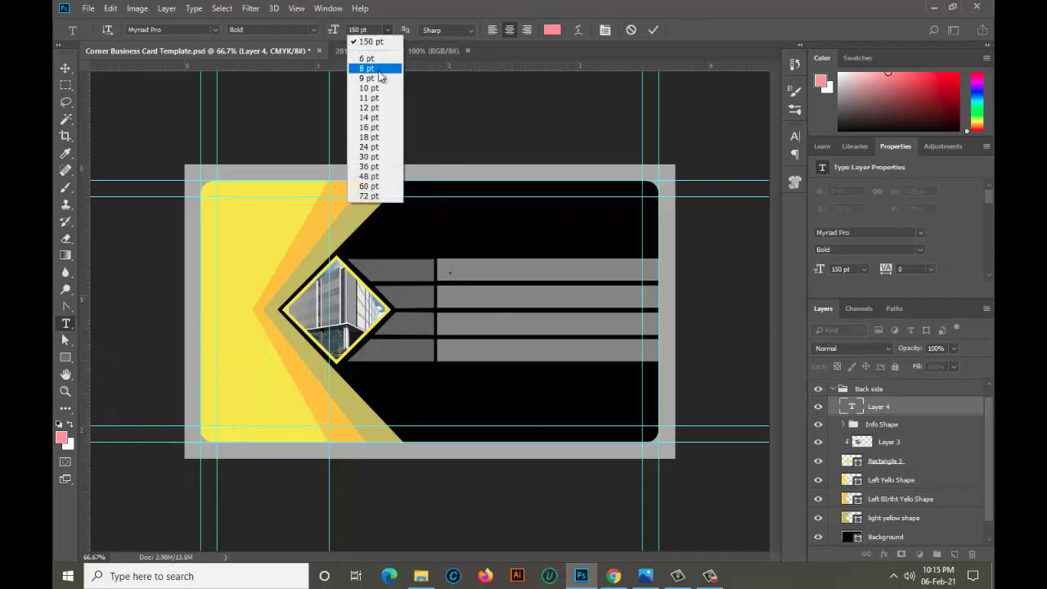
click(378, 108)
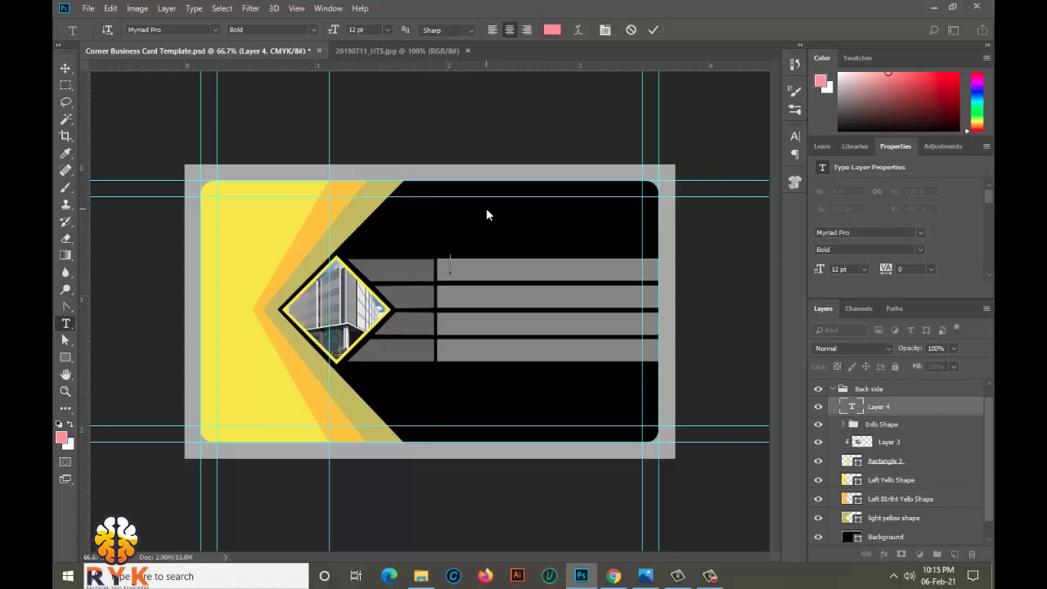
click(387, 29)
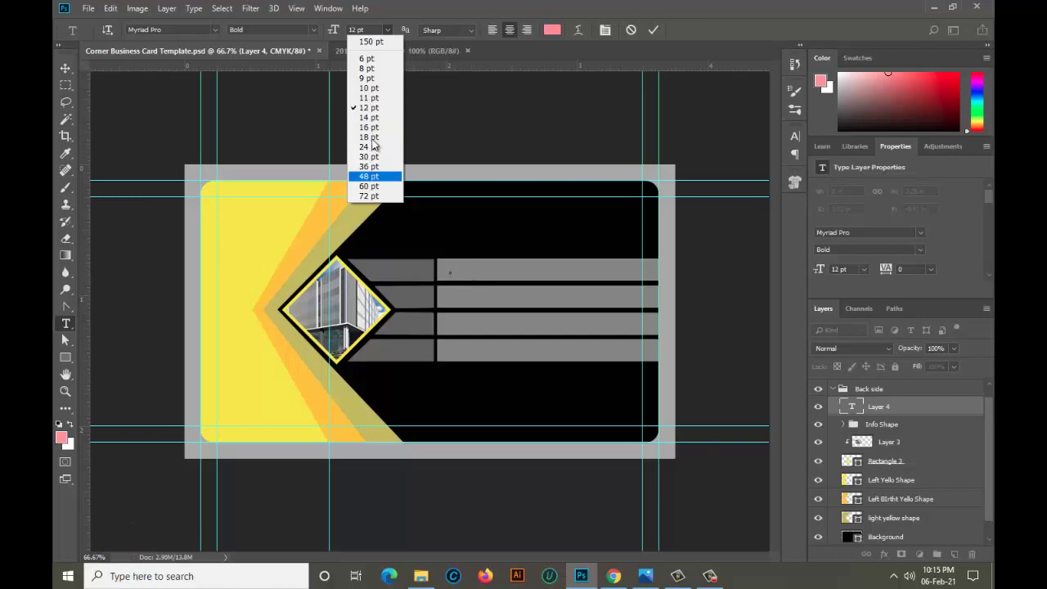
click(369, 107)
- Shift the name text right along the top bar, colour it white #ffffff, and commit it
drag(494, 289, 581, 291)
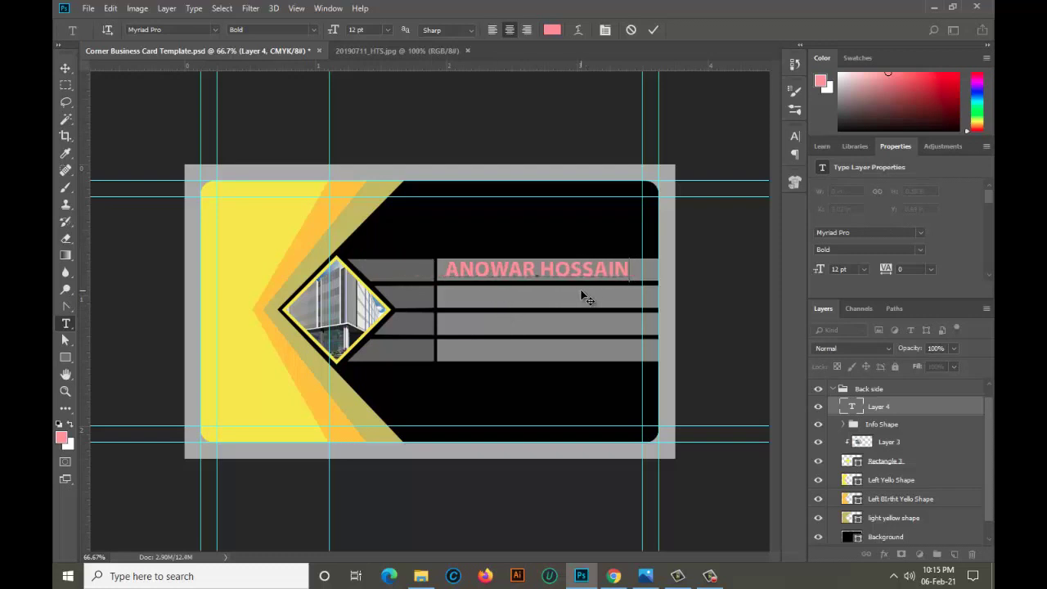
drag(629, 270, 425, 264)
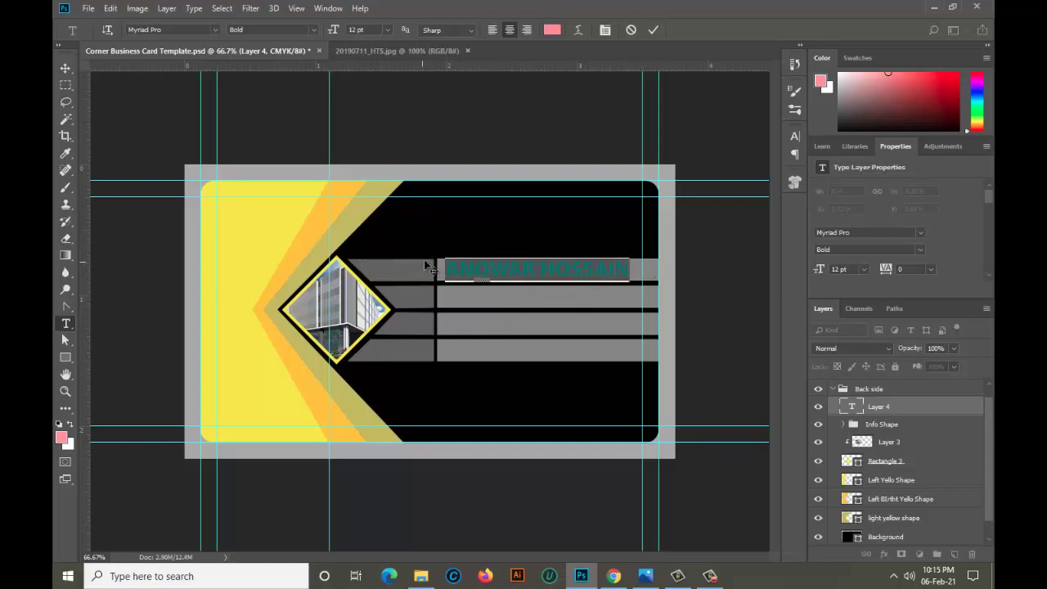
click(552, 30)
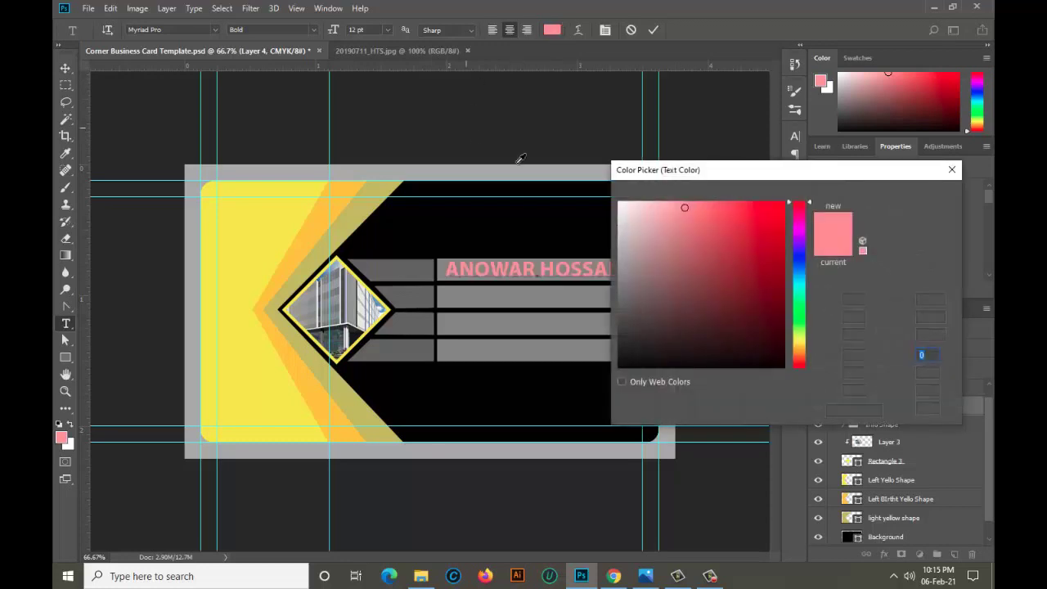
drag(637, 212, 619, 202)
click(916, 196)
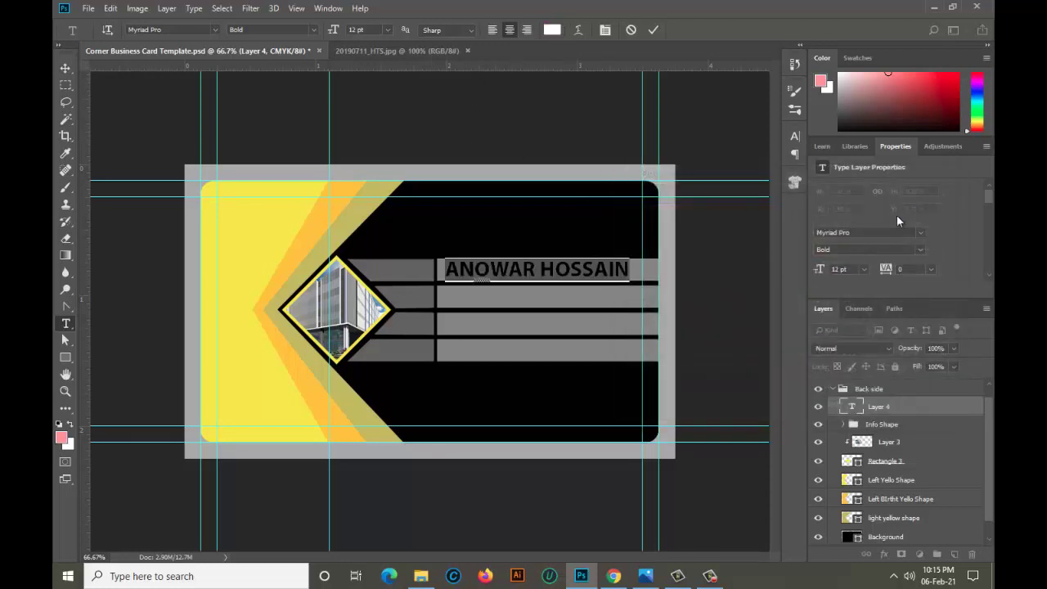
click(886, 414)
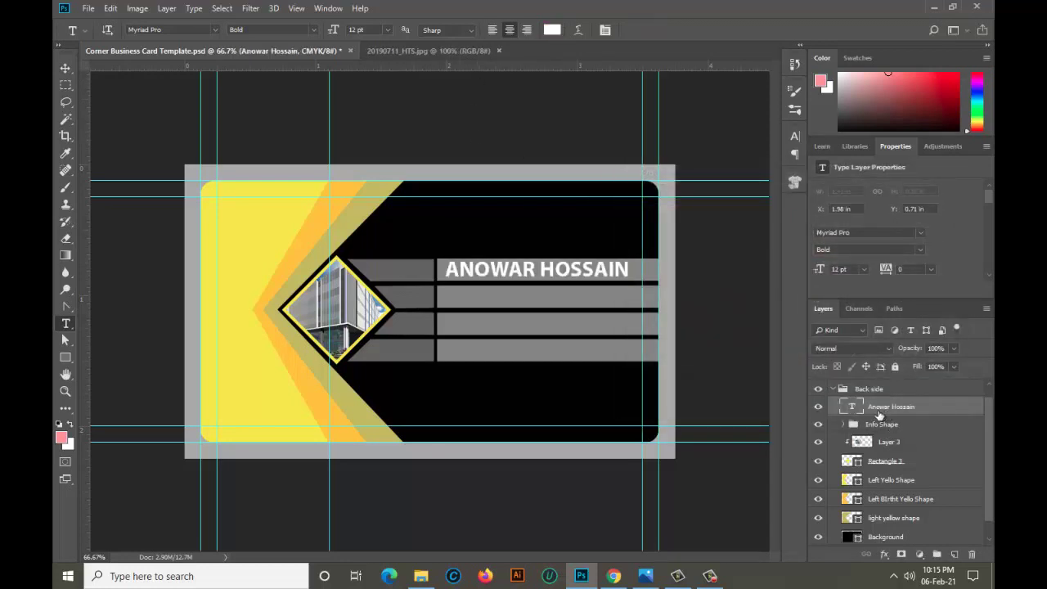